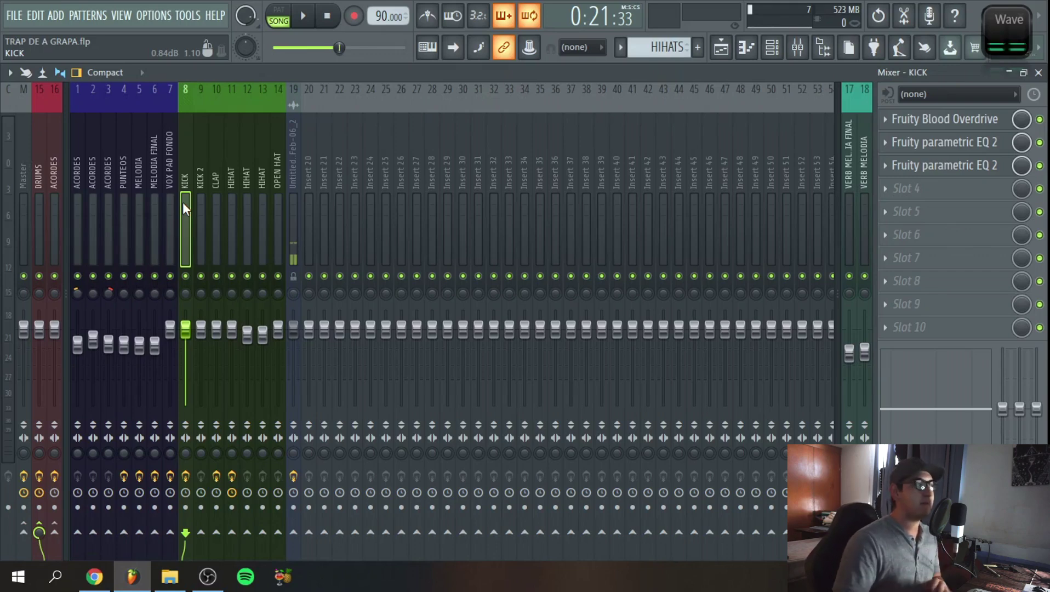
# - Solo the DRUMS FULL track in the playlist
pyautogui.click(722, 47)
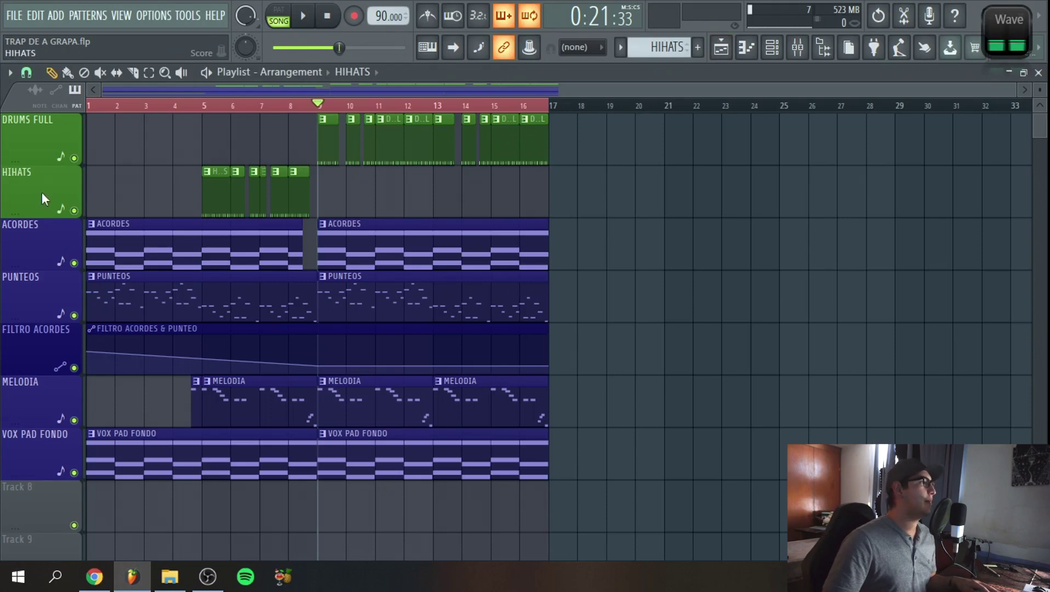
pyautogui.keyDown('ctrl'); pyautogui.click(74, 158); pyautogui.keyUp('ctrl')
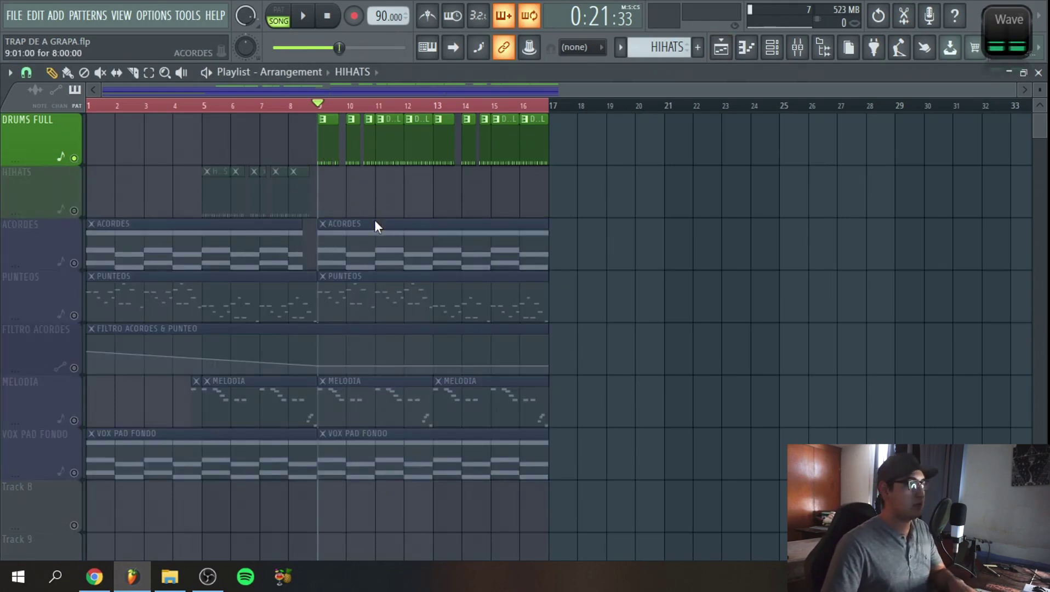
# - Bypass the effects on the KICK, CLAP and HIHAT mixer channels and set the mixer layout to Extra large with the drum channels in view
pyautogui.press('F9')
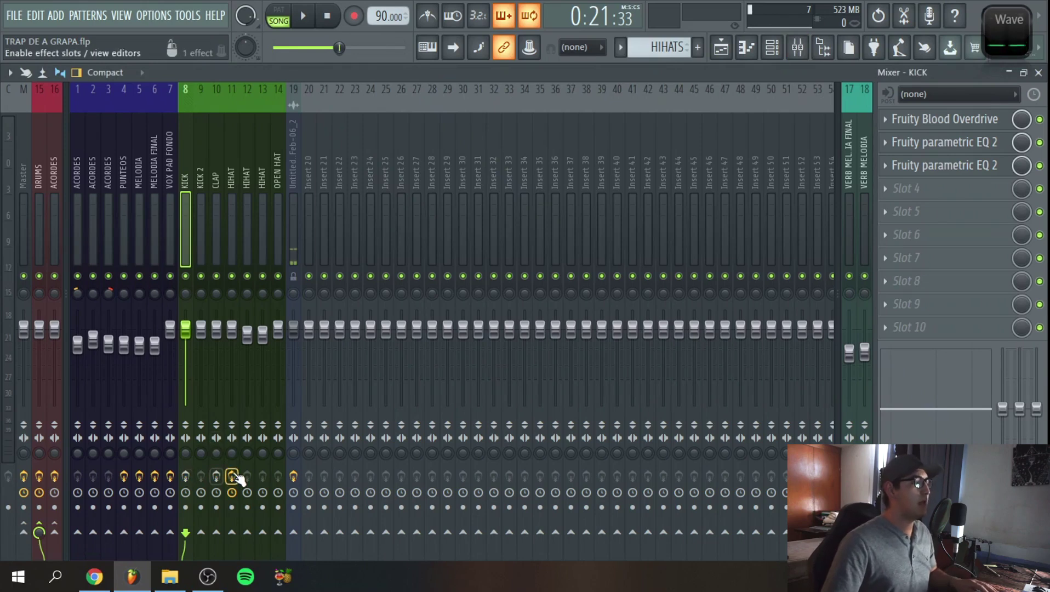
pyautogui.click(110, 72)
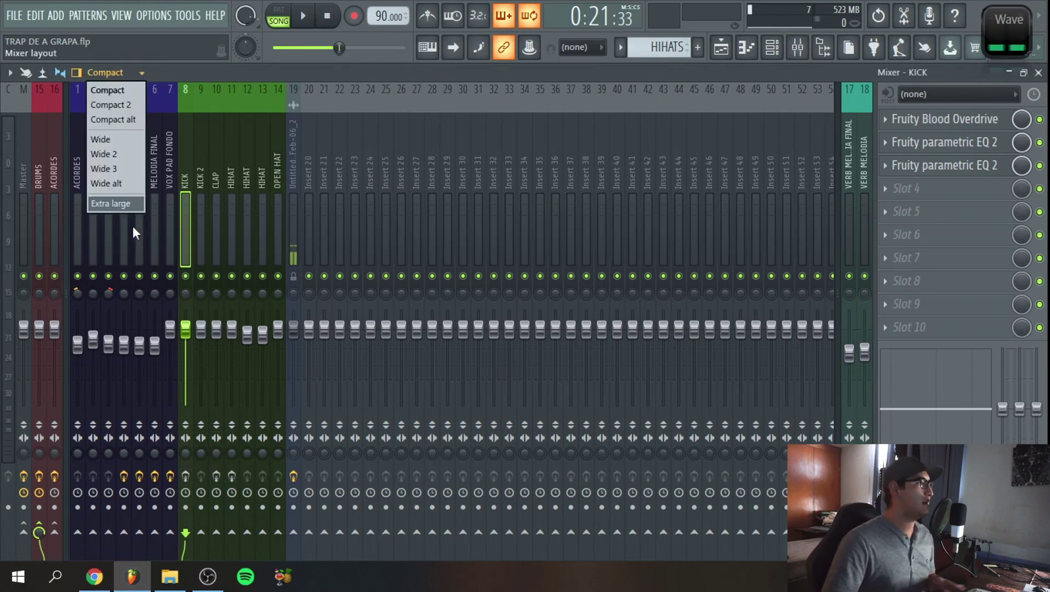
pyautogui.click(118, 202)
pyautogui.moveTo(234, 550); pyautogui.dragTo(262, 544)
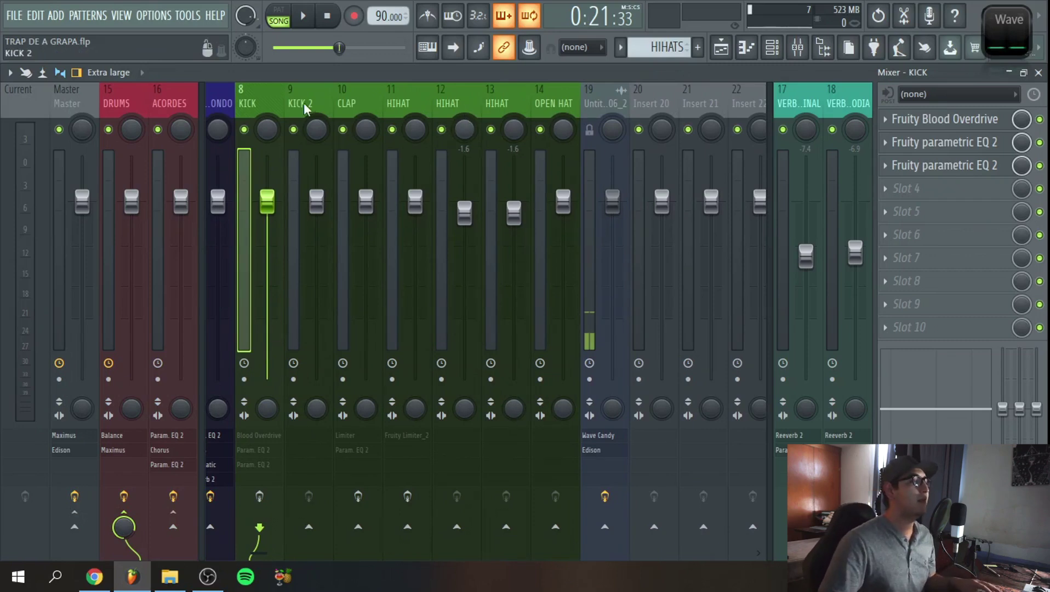
# - Bypass the DRUMS bus effects and play the soloed, unprocessed drums from the playlist
pyautogui.click(721, 49)
pyautogui.click(721, 49)
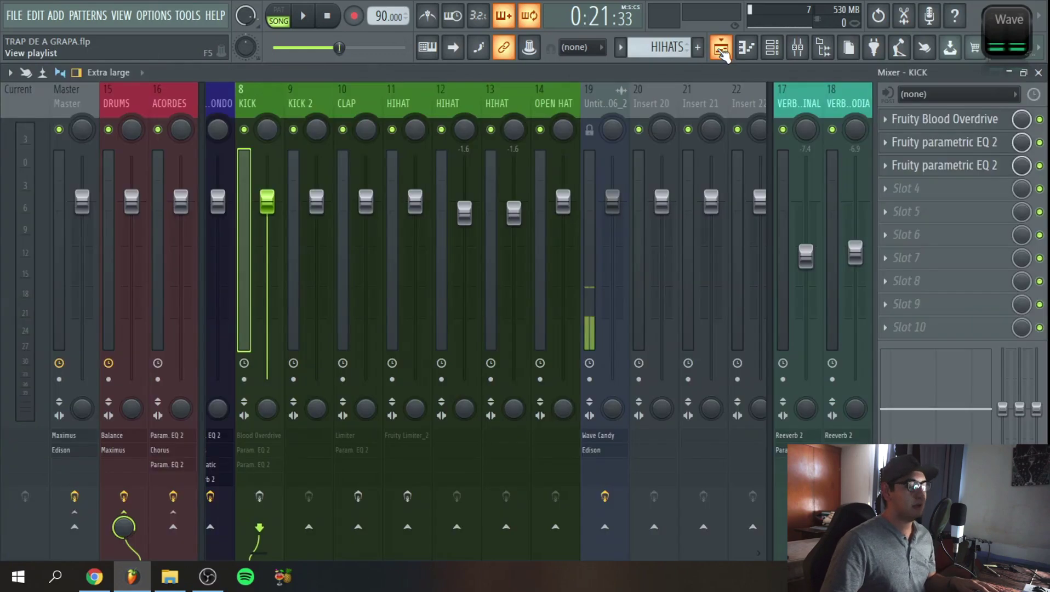
pyautogui.click(145, 351)
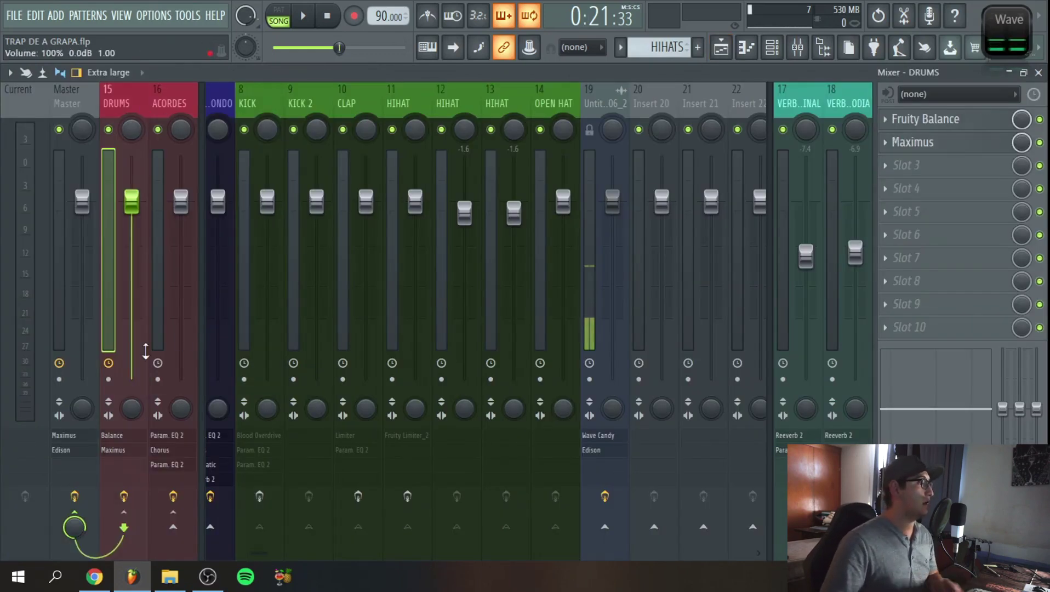
pyautogui.click(1038, 72)
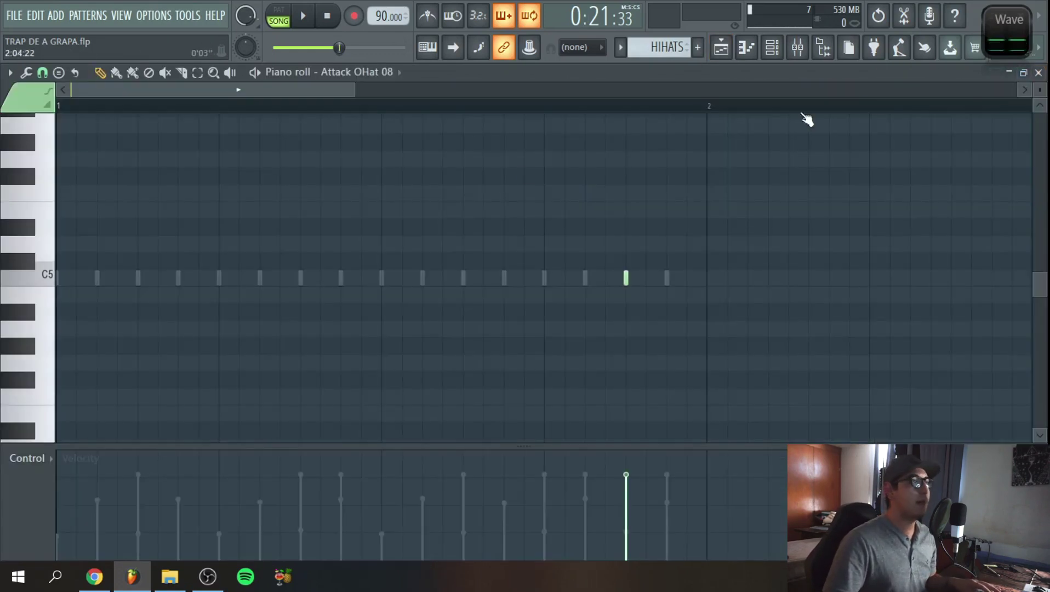
pyautogui.click(722, 50)
pyautogui.press('space')
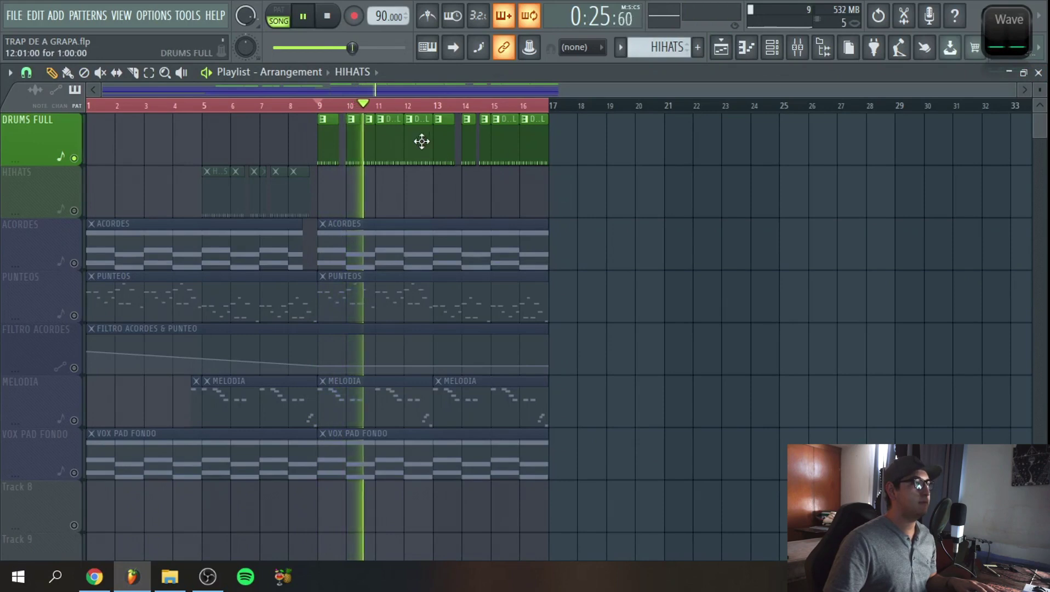
pyautogui.click(336, 17)
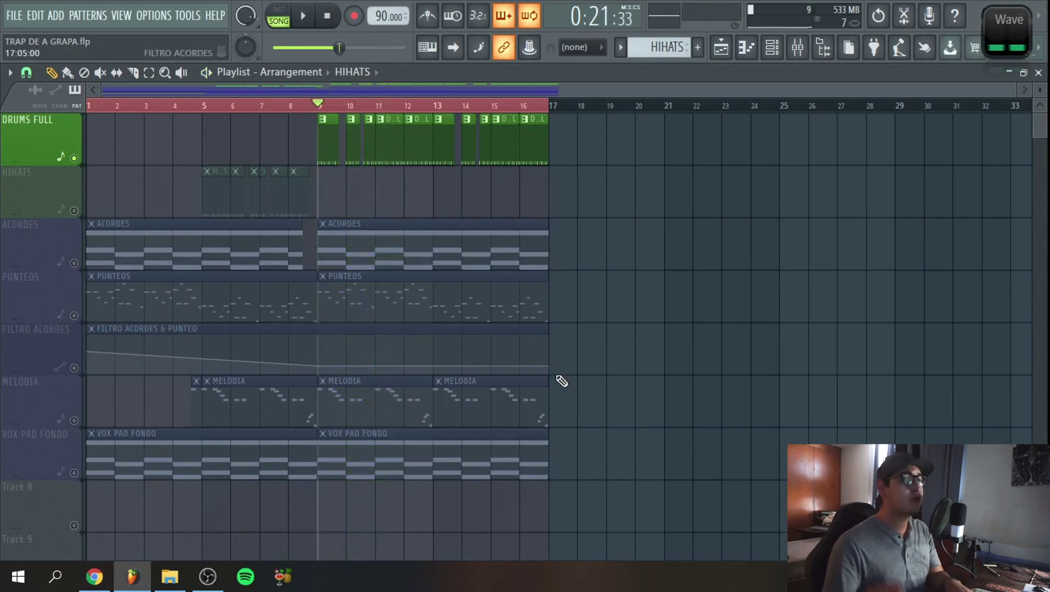
# - Show the mixer, select the KICK channel and play the drums to check its unprocessed level
pyautogui.press('F9')
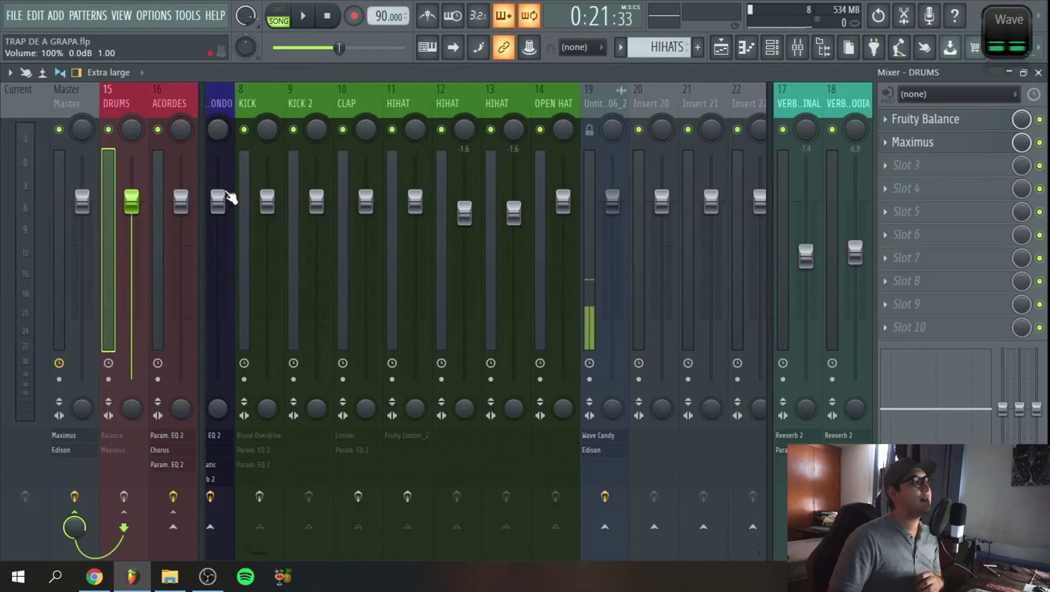
pyautogui.click(242, 184)
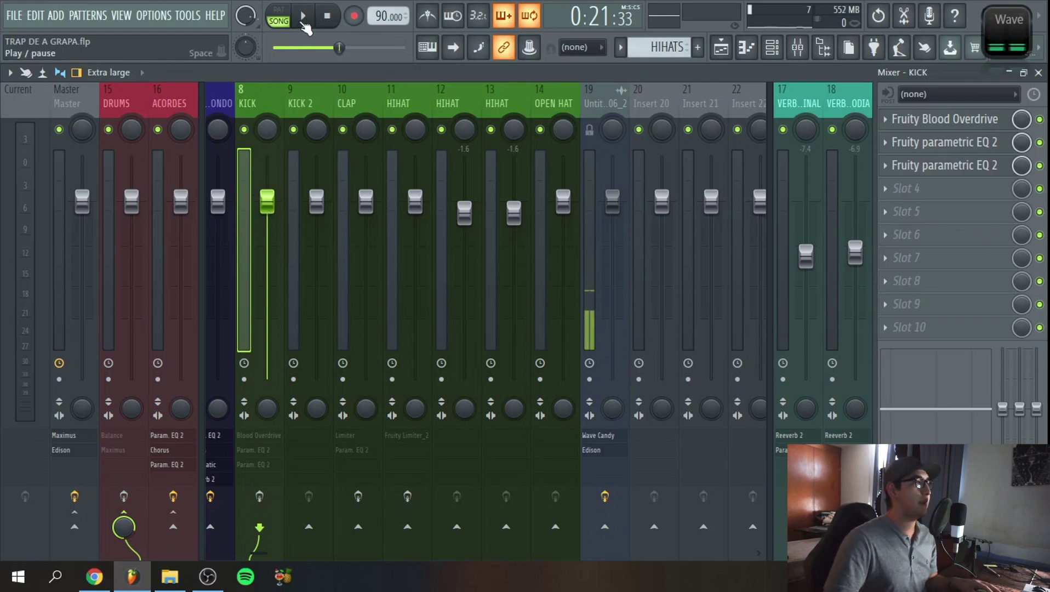
pyautogui.click(297, 111)
pyautogui.click(252, 106)
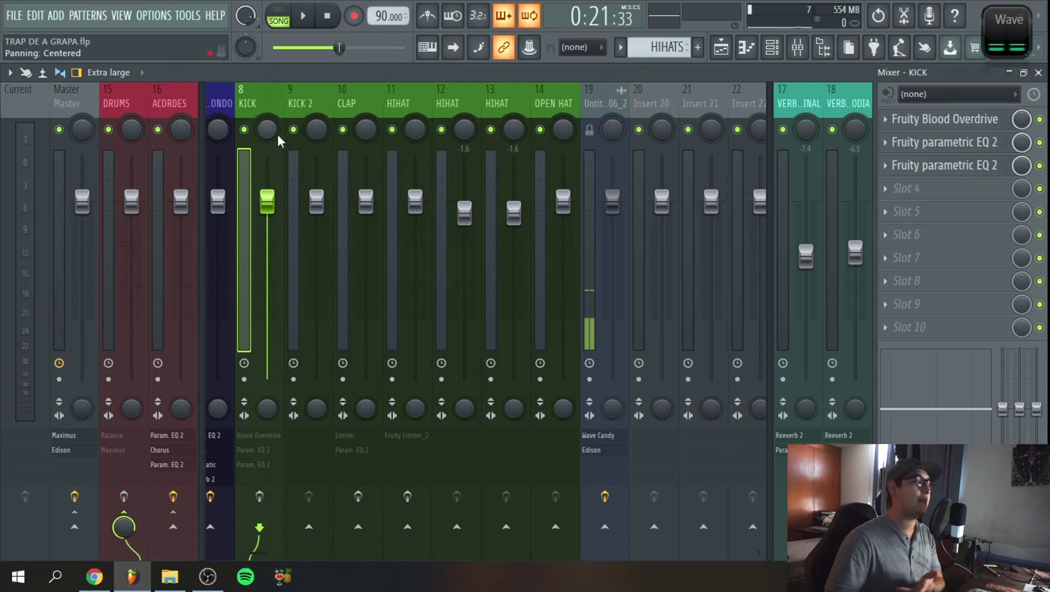
pyautogui.click(304, 17)
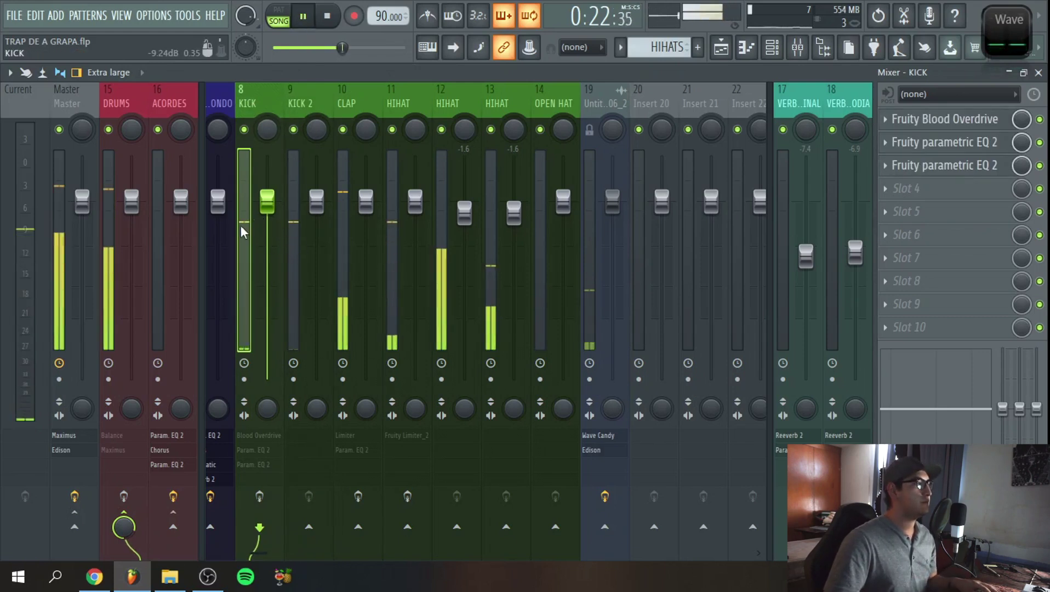
pyautogui.click(329, 18)
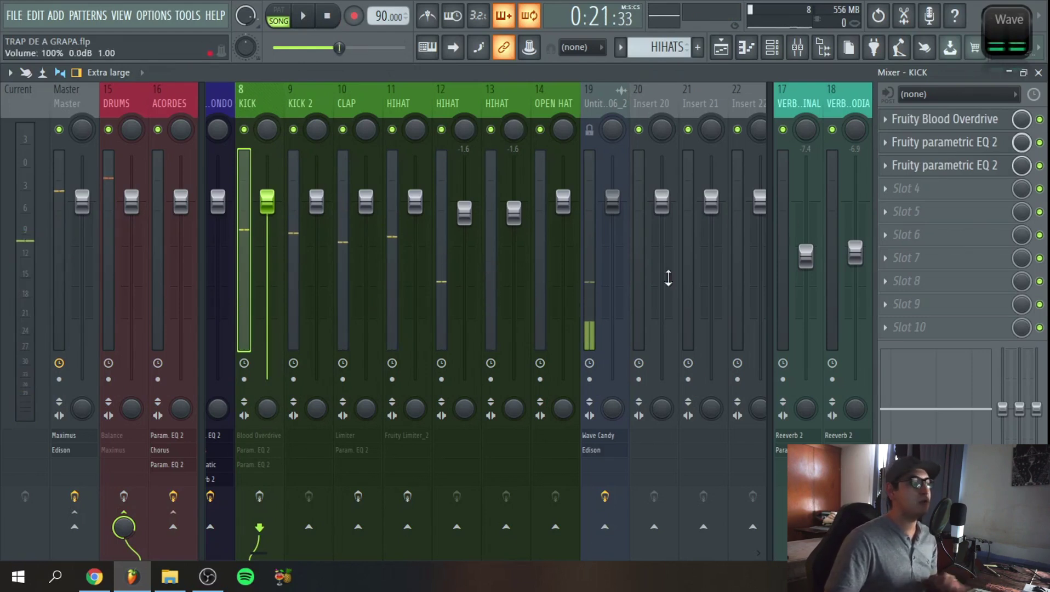
# - Enable the KICK channel's effects with all three slots muted individually, and open Fruity Blood Overdrive
pyautogui.click(1039, 142)
pyautogui.click(1039, 165)
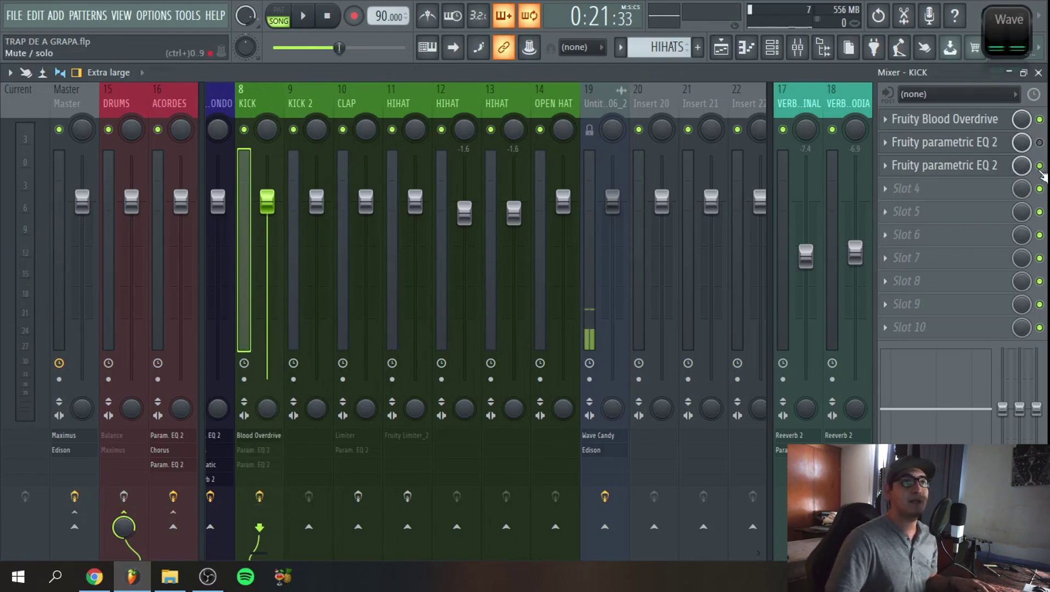
pyautogui.click(1039, 119)
pyautogui.click(965, 119)
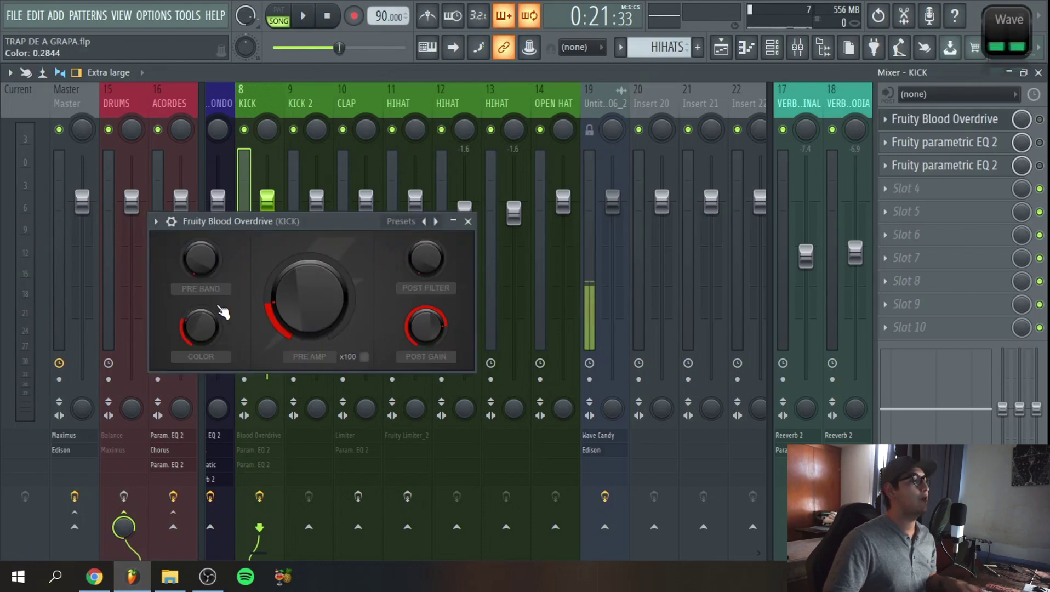
pyautogui.moveTo(312, 222); pyautogui.dragTo(254, 205)
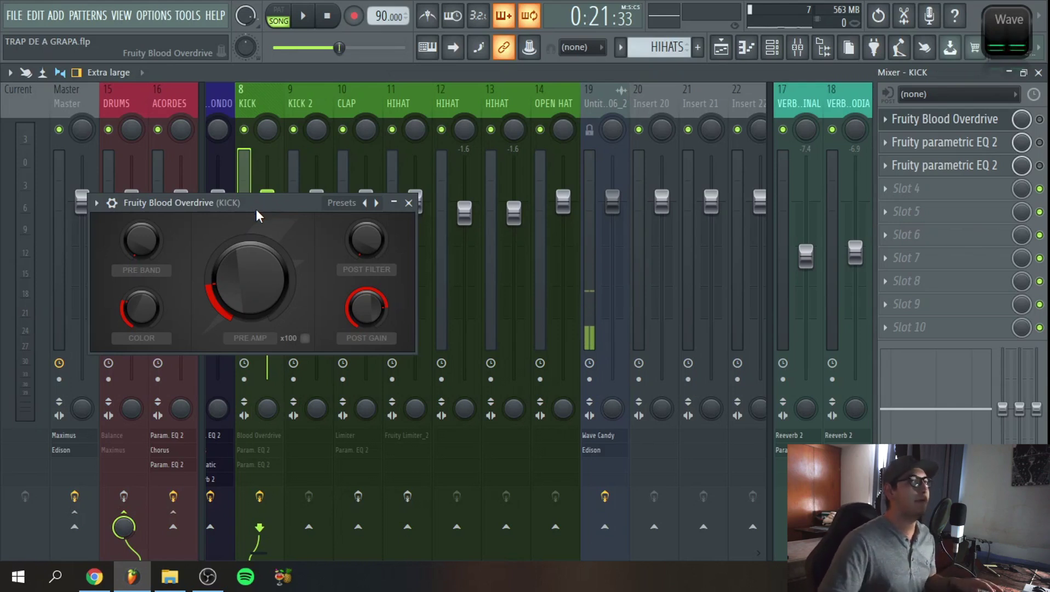
pyautogui.moveTo(270, 207); pyautogui.dragTo(282, 184)
# - Play the drums and switch on Fruity Blood Overdrive during playback to compare the kick without and with it
pyautogui.press('space')
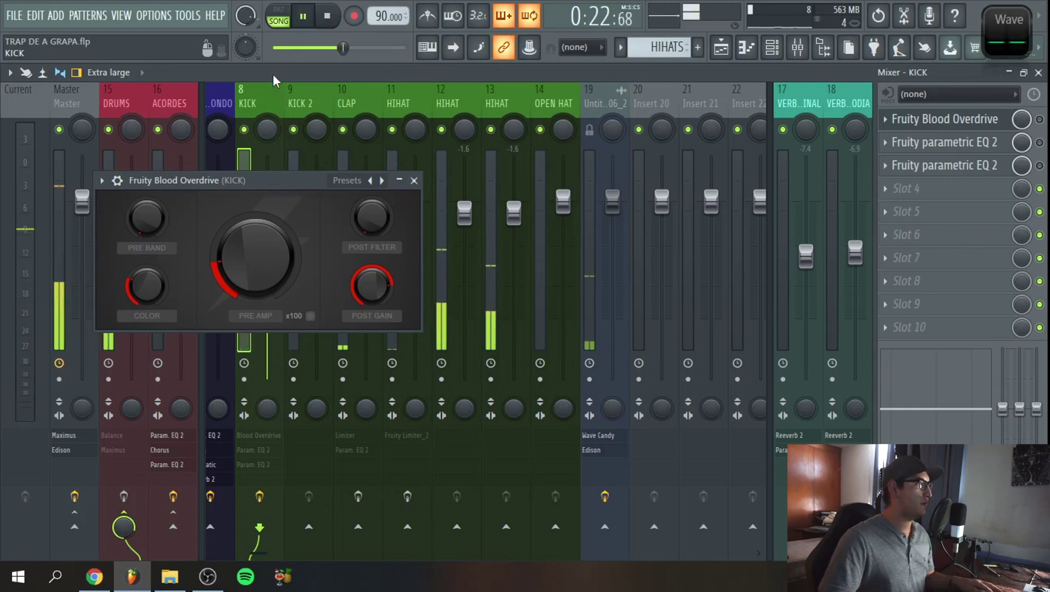
pyautogui.click(283, 111)
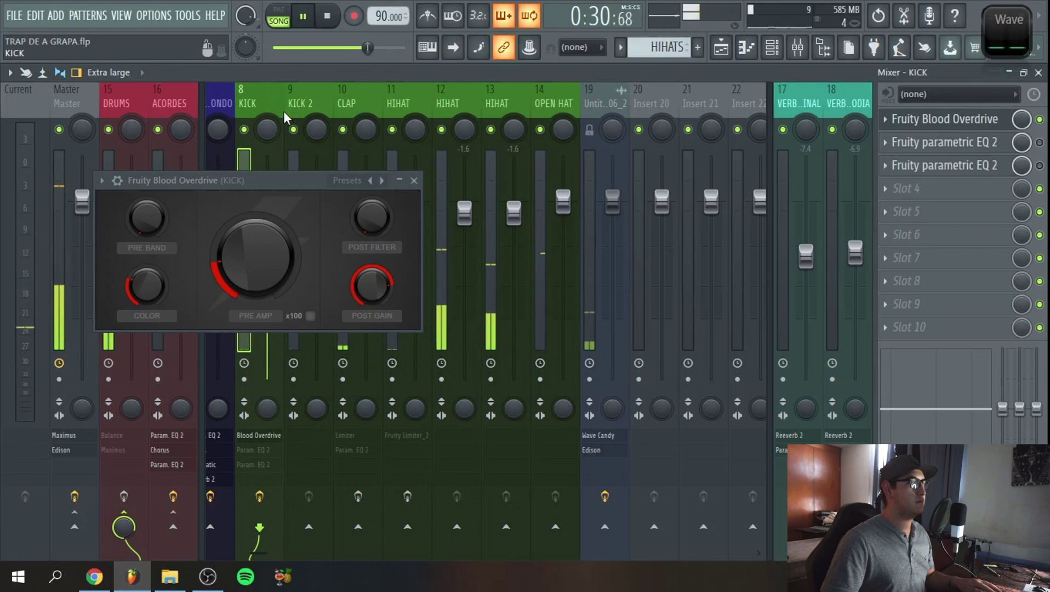
pyautogui.click(328, 22)
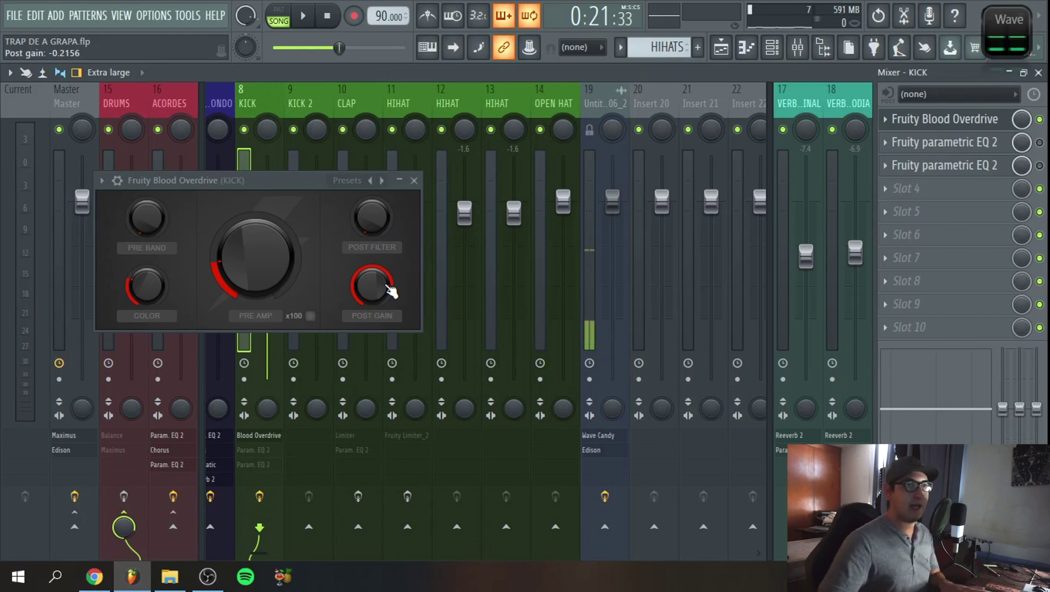
# - Enable and open the KICK channel's first Fruity parametric EQ 2, and compare the kick with and without it during playback
pyautogui.click(1039, 143)
pyautogui.click(943, 142)
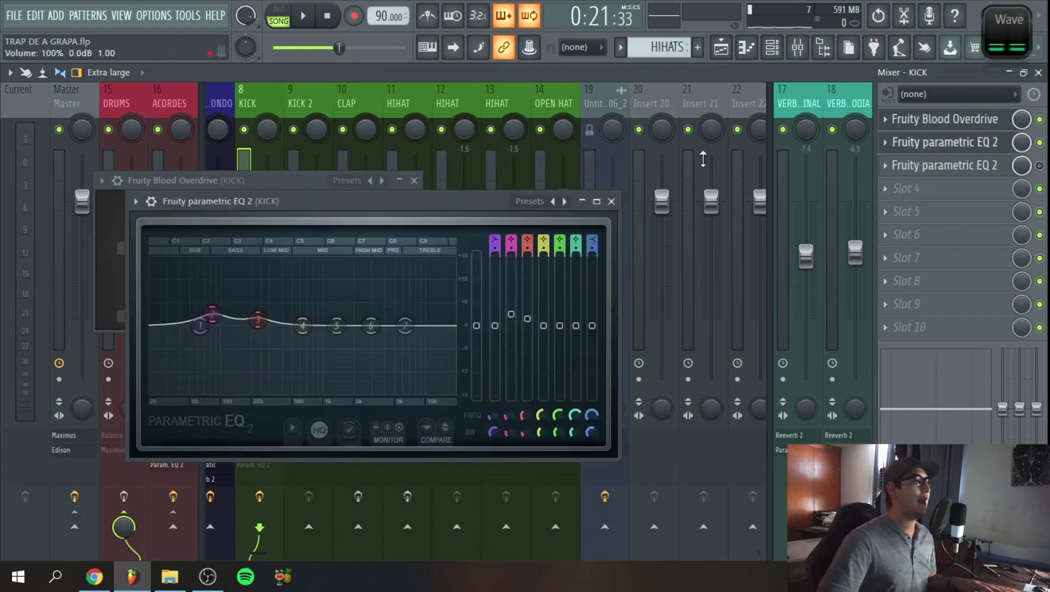
pyautogui.moveTo(350, 201); pyautogui.dragTo(275, 147)
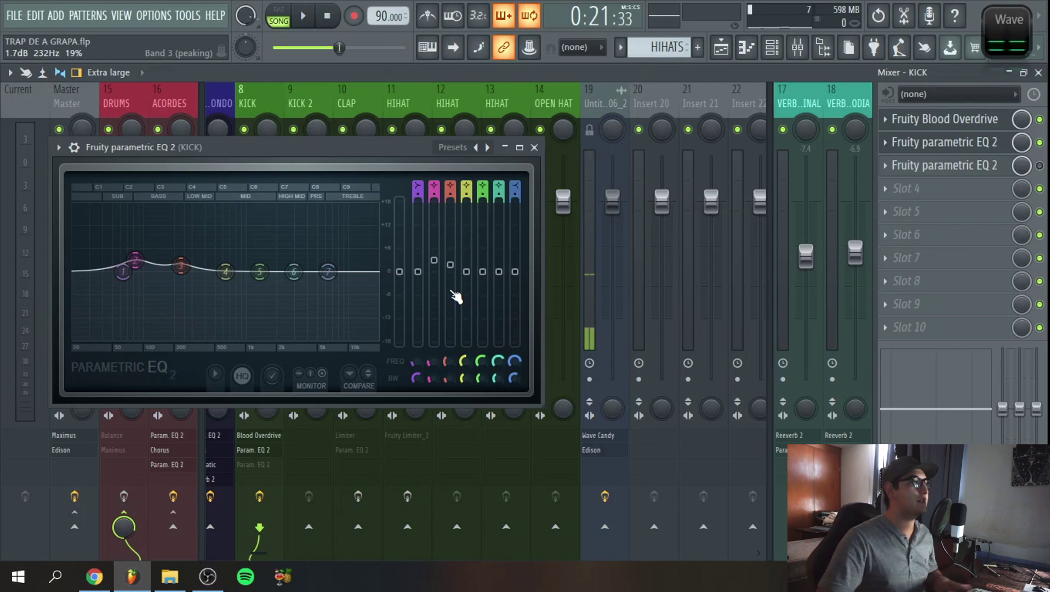
pyautogui.click(304, 16)
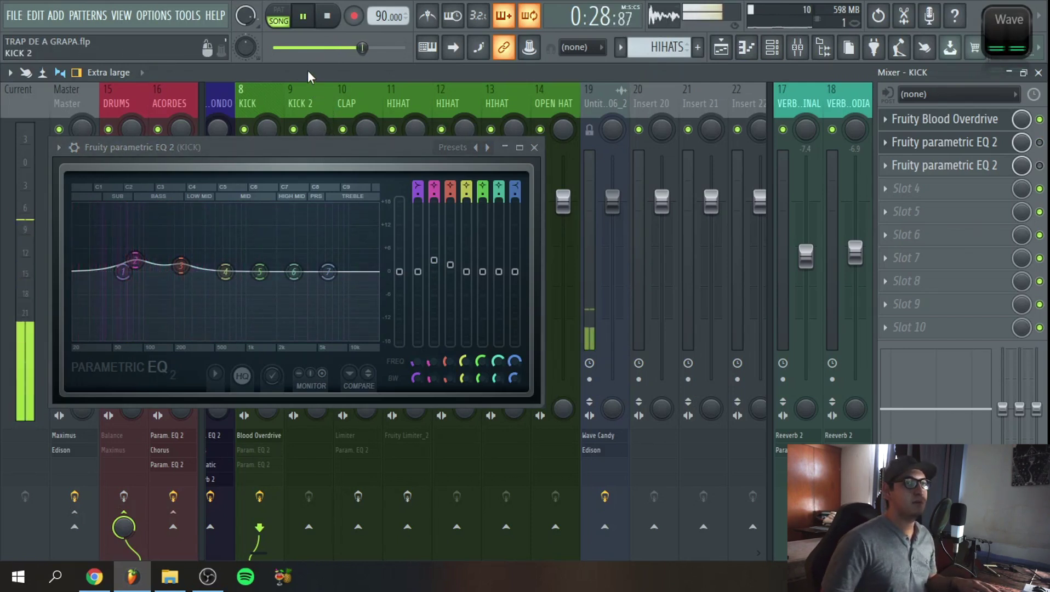
pyautogui.press('space')
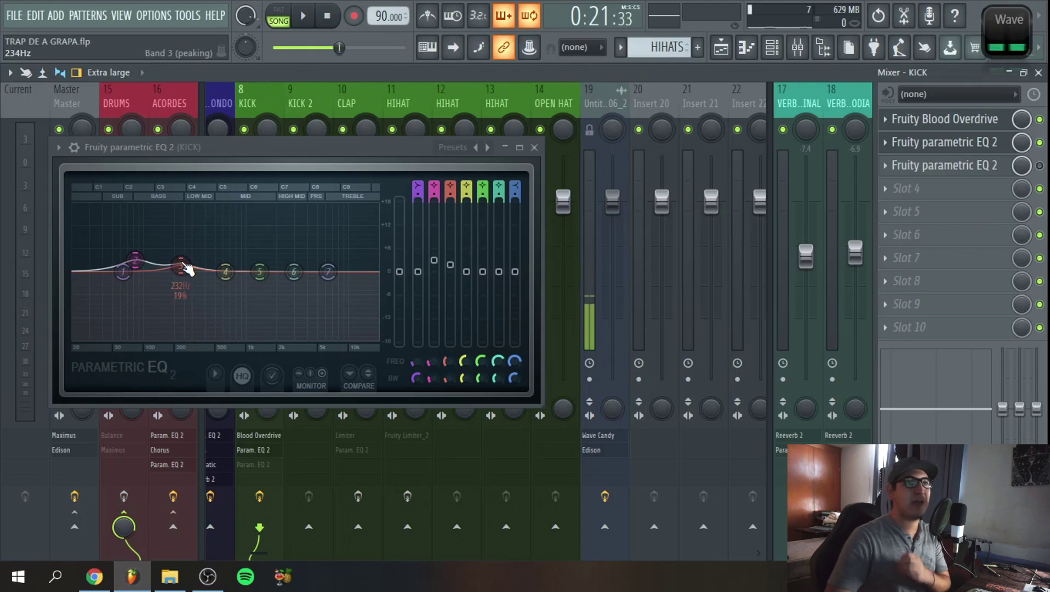
# - Enable the KICK channel's second Fruity parametric EQ 2, listen to the full kick chain and close both EQ windows
pyautogui.click(948, 165)
pyautogui.click(1039, 166)
pyautogui.moveTo(230, 85); pyautogui.dragTo(266, 134)
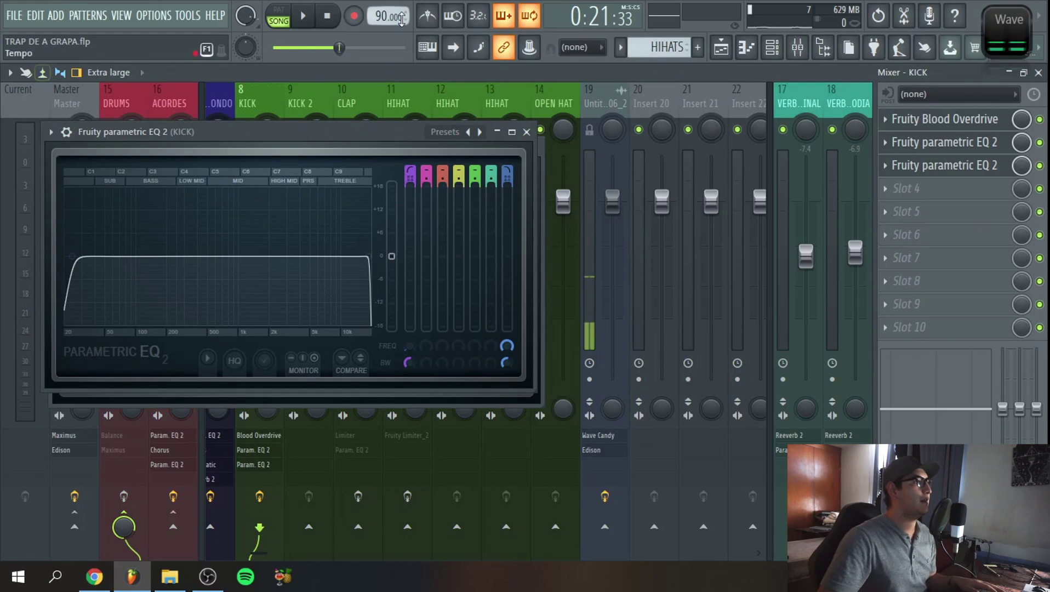
pyautogui.click(303, 17)
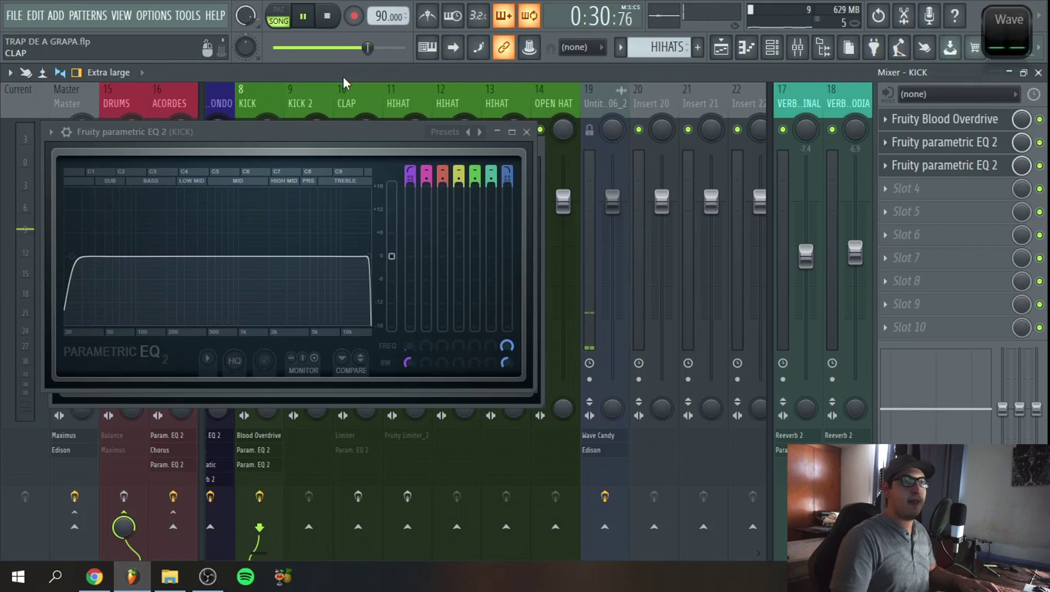
pyautogui.press('space')
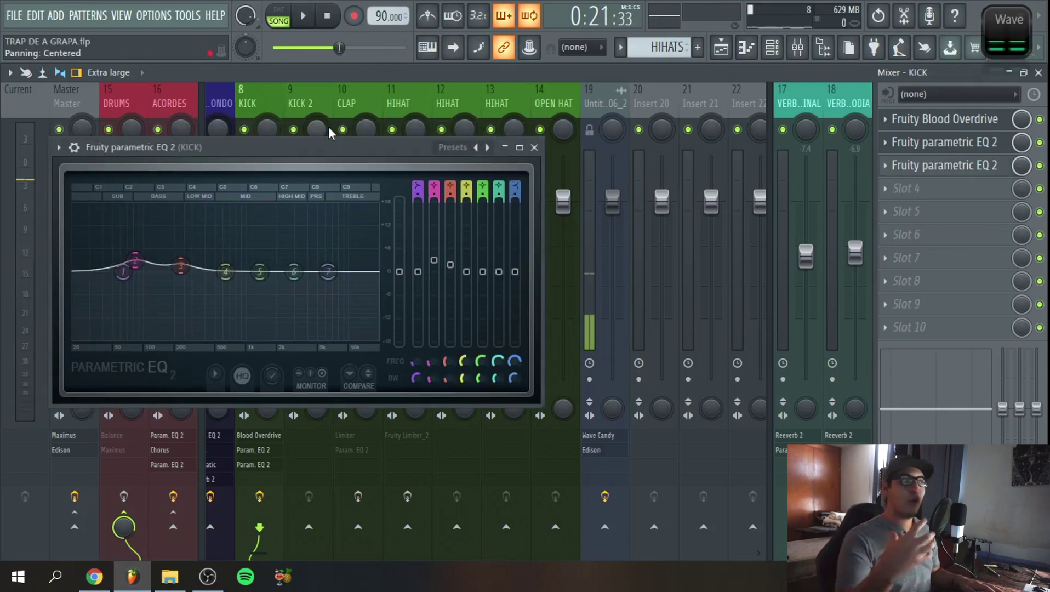
pyautogui.press('Escape')
pyautogui.press('Escape')
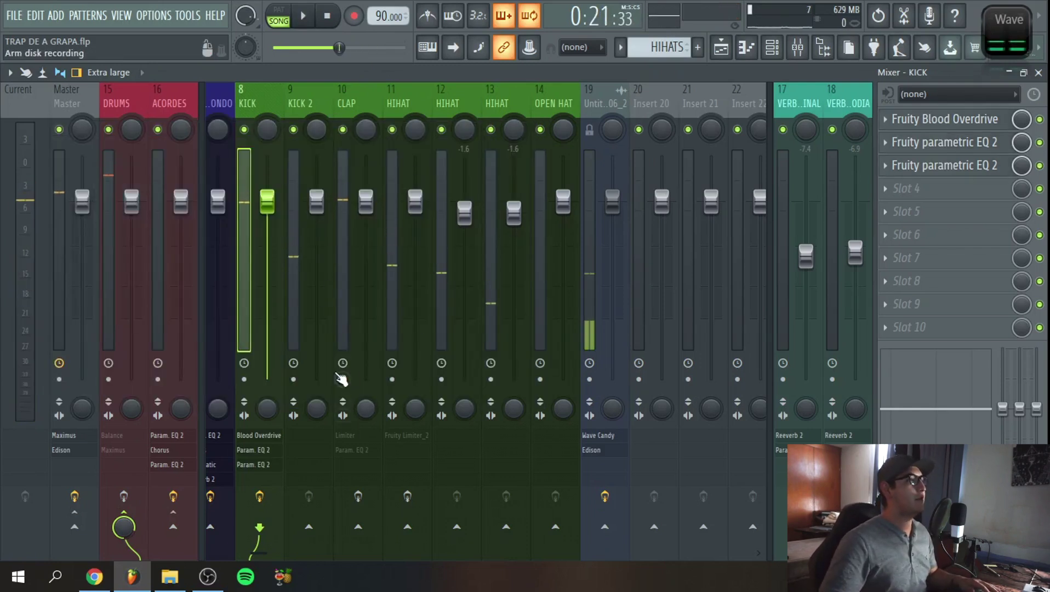
# - Enable the CLAP channel's effects with its EQ muted, open Fruity Limiter and switch it on during playback to compare the clap
pyautogui.click(341, 220)
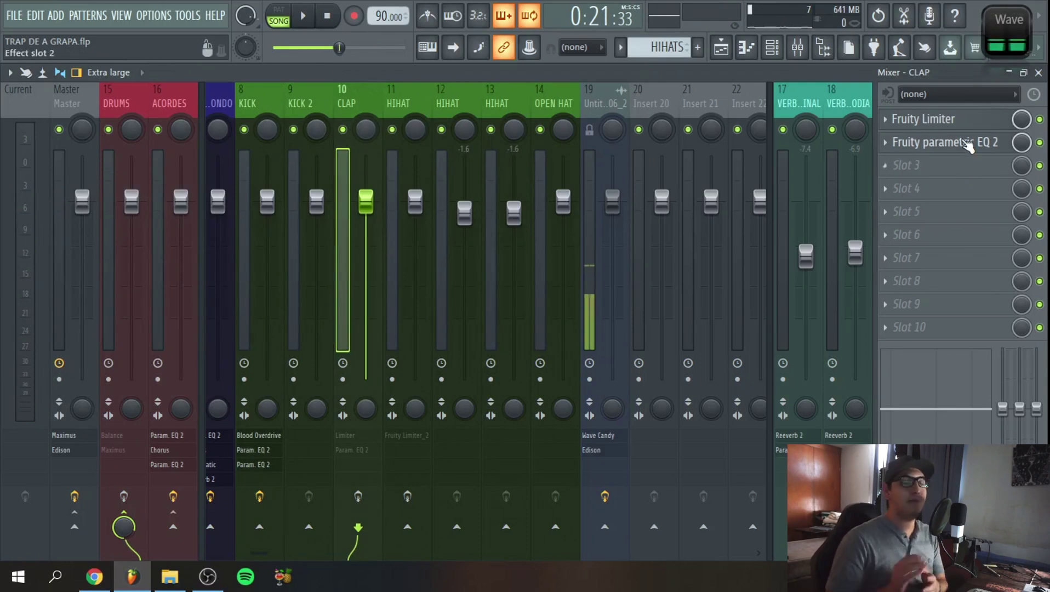
pyautogui.click(956, 121)
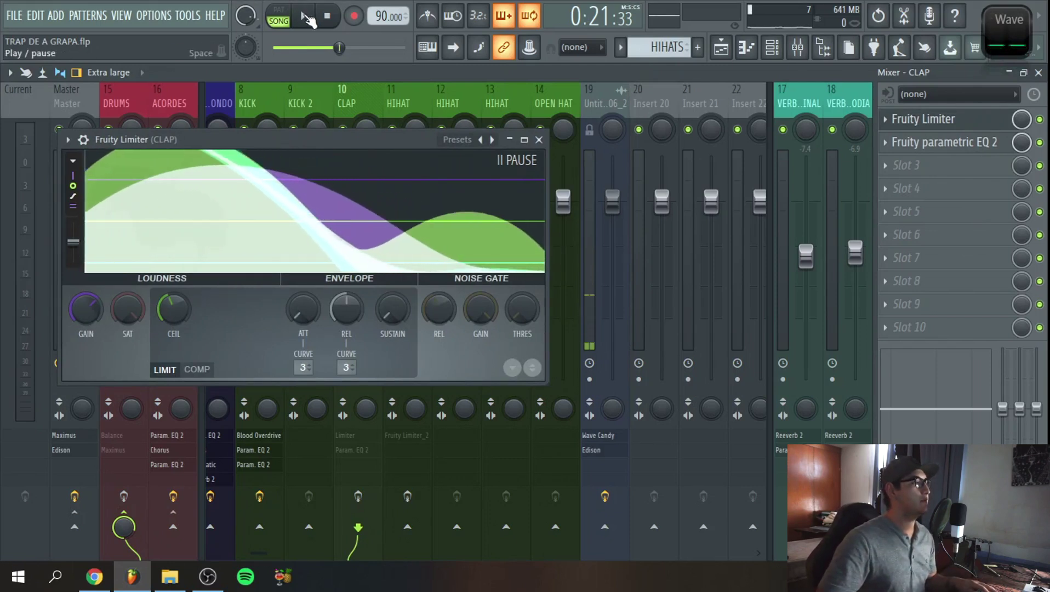
pyautogui.press('Escape')
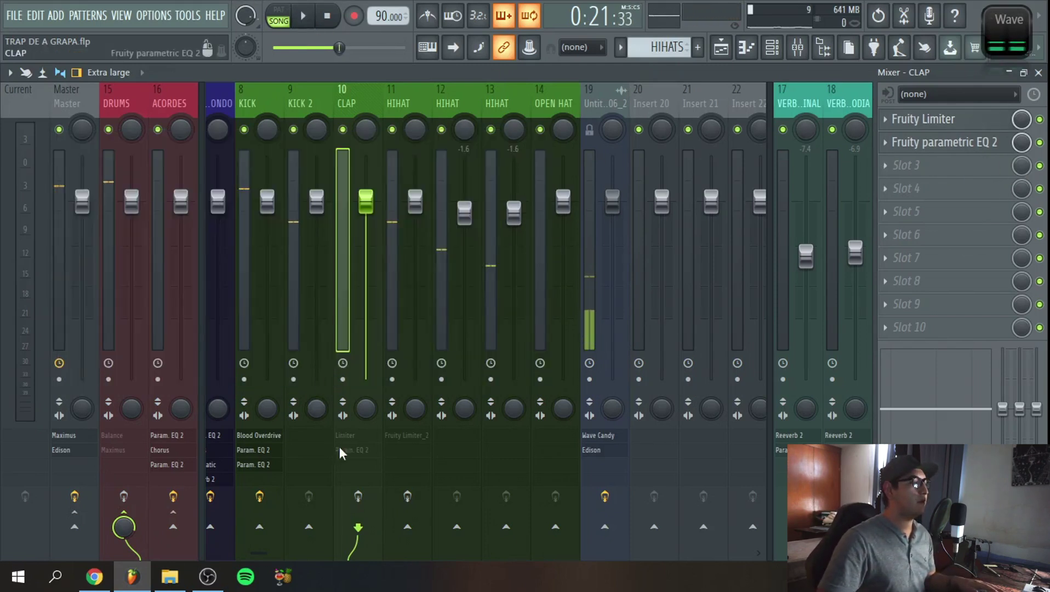
pyautogui.click(970, 125)
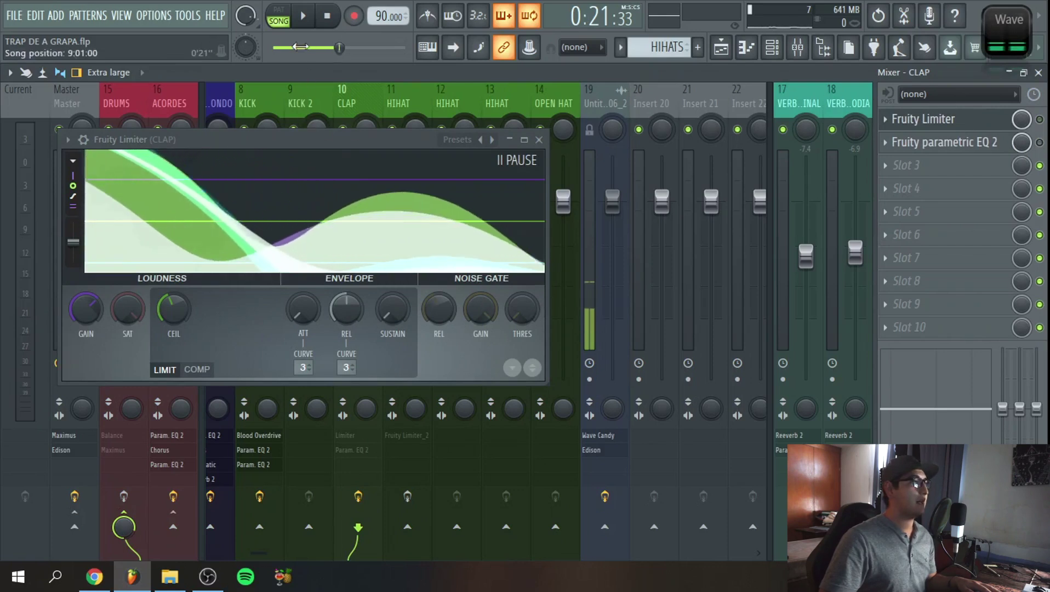
pyautogui.click(302, 15)
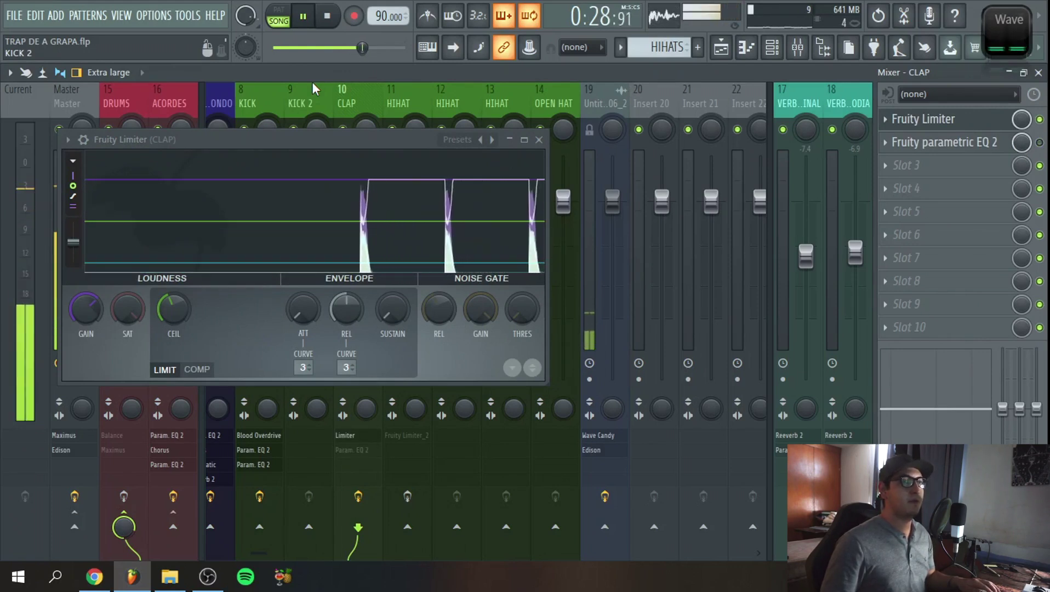
pyautogui.press('space')
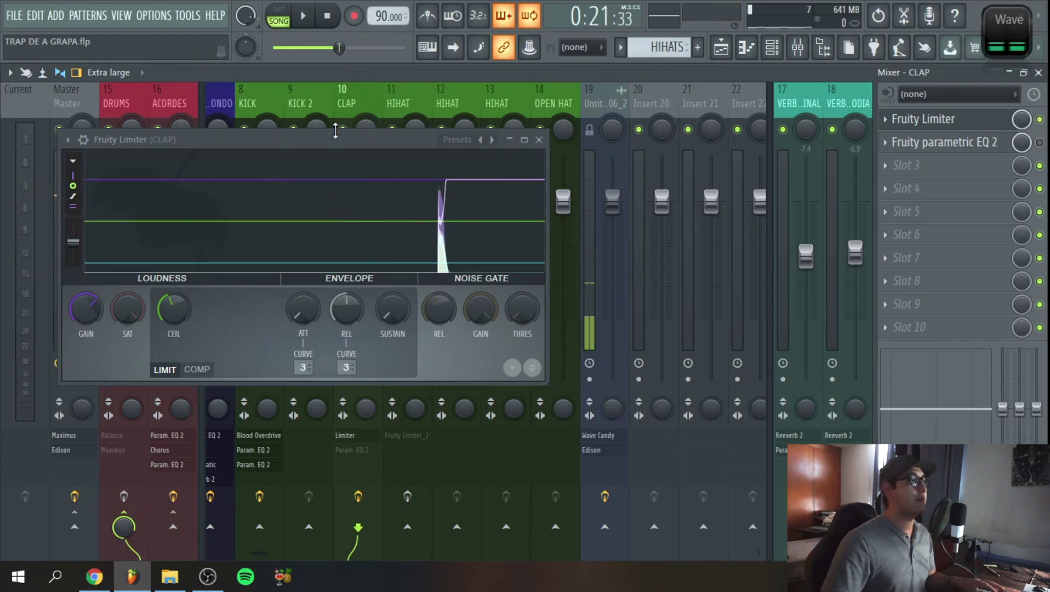
# - Enable and open the CLAP channel's Fruity parametric EQ 2, recheck Fruity Limiter's settings, and return to the EQ curve
pyautogui.click(926, 142)
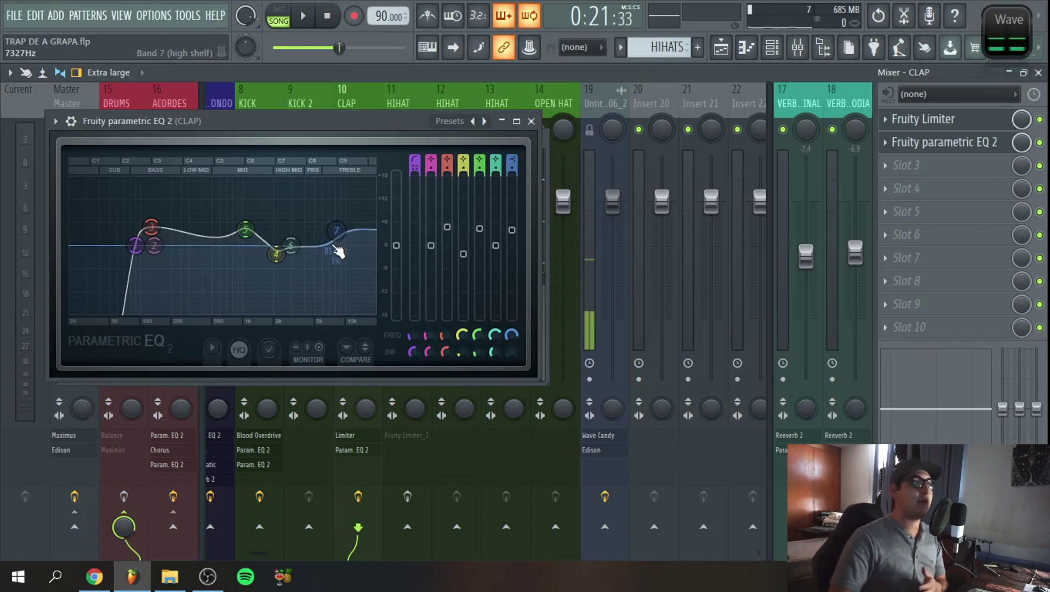
pyautogui.click(954, 124)
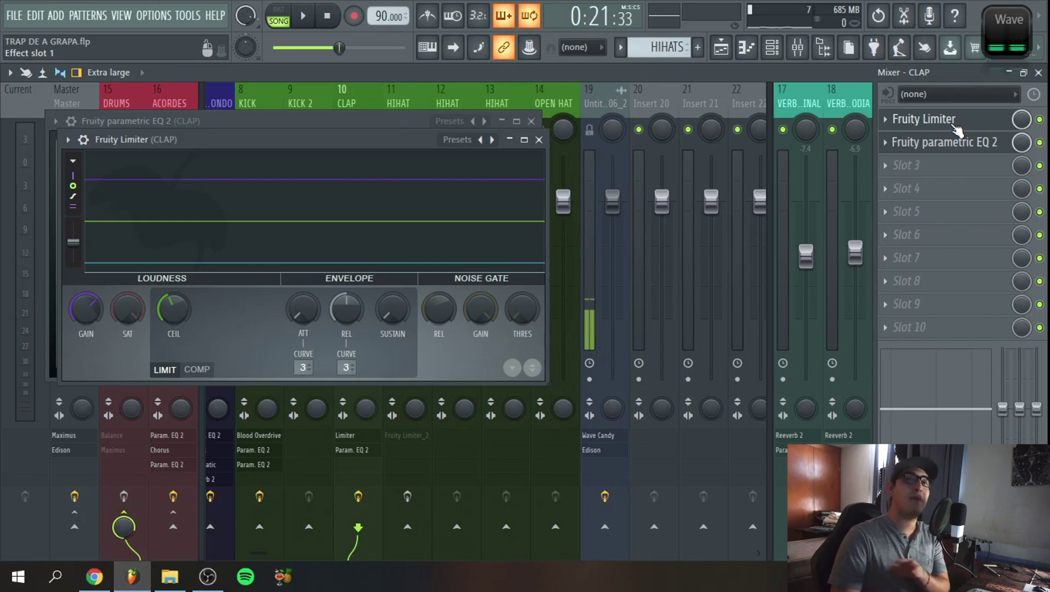
pyautogui.click(956, 129)
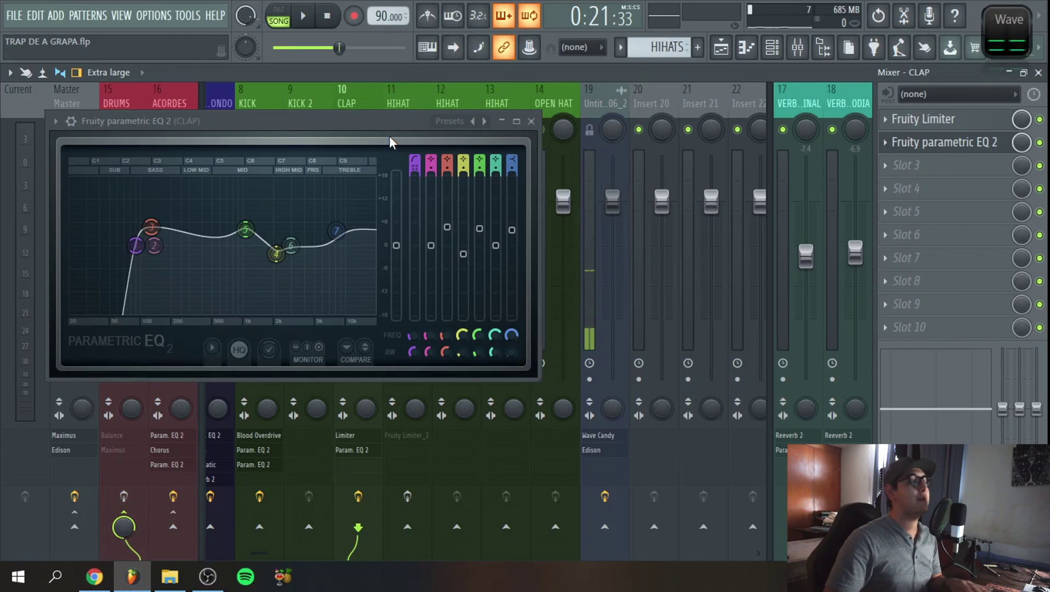
pyautogui.click(933, 145)
pyautogui.click(934, 146)
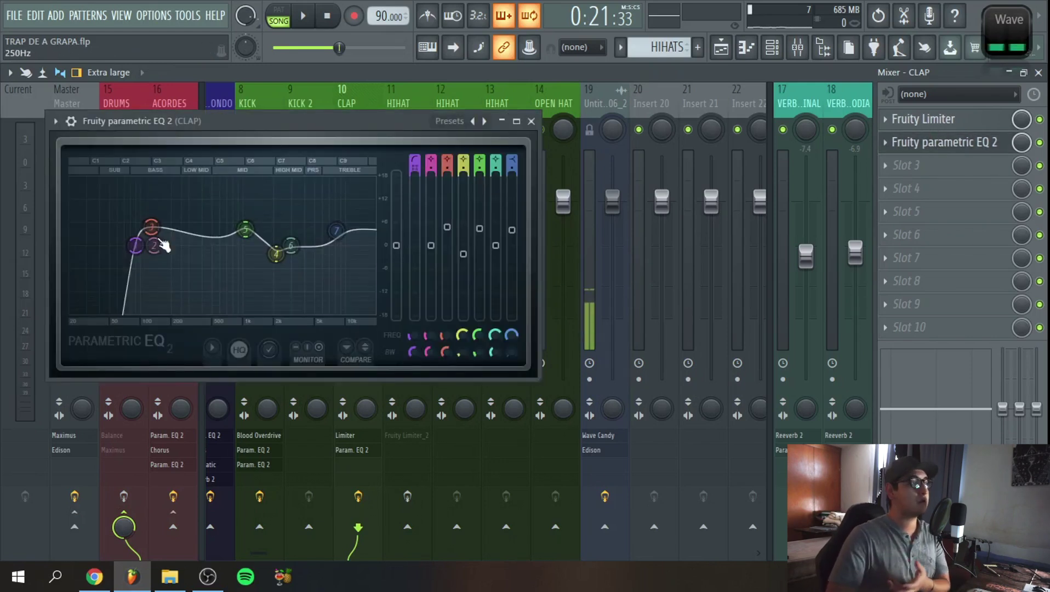
# - Play the drums to hear the clap with its EQ, stop playback and close the CLAP channel's EQ window
pyautogui.click(308, 20)
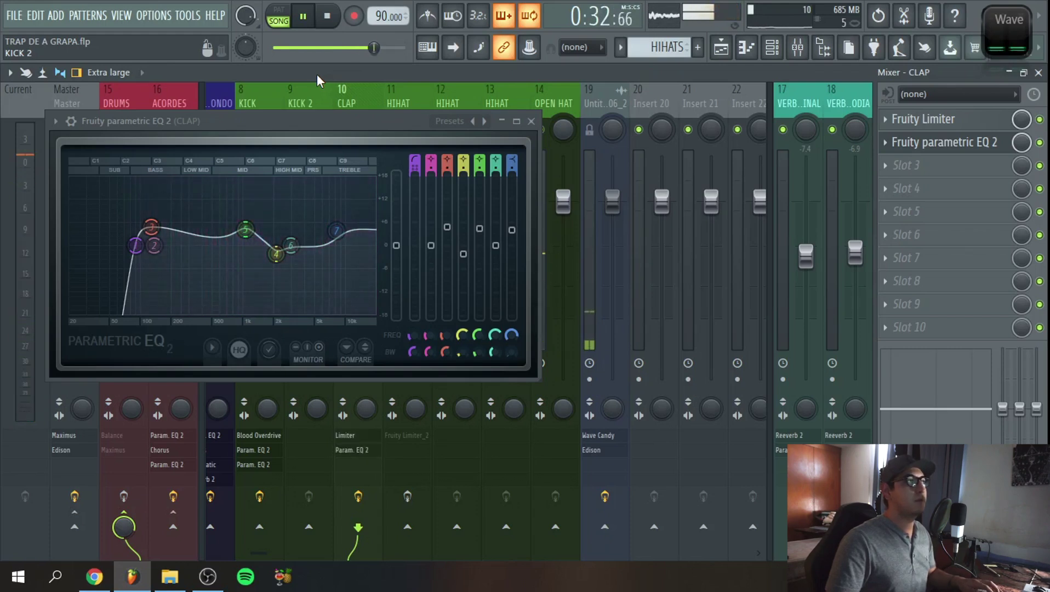
pyautogui.click(328, 17)
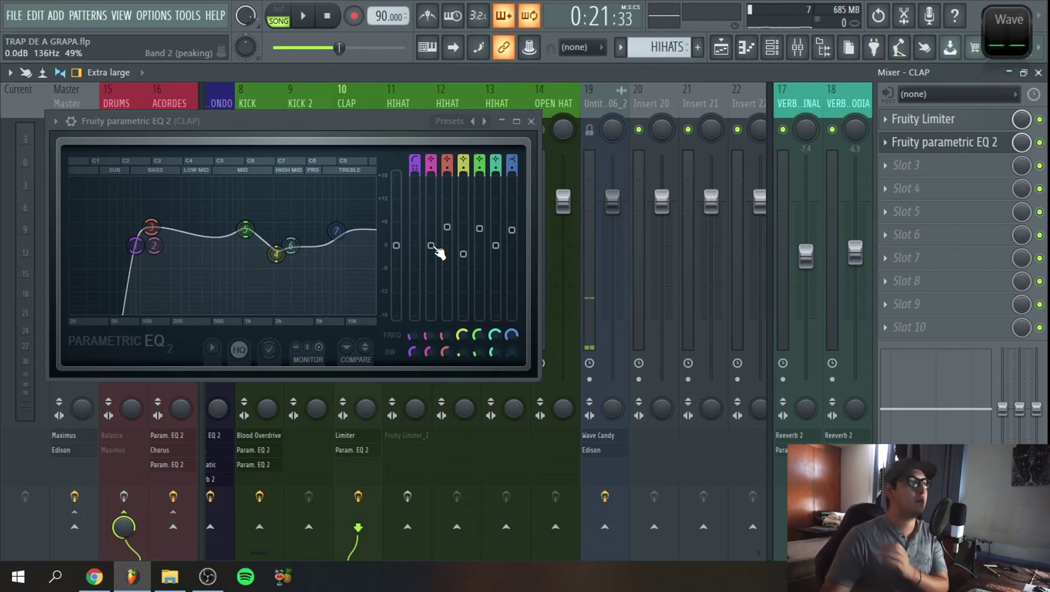
pyautogui.click(532, 121)
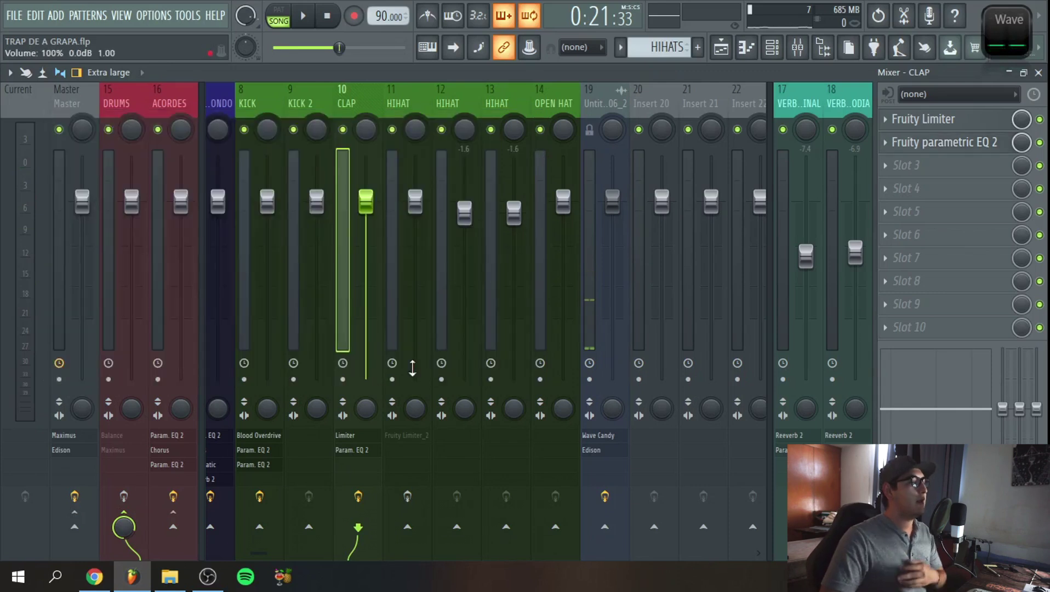
# - Open Fruity Limiter_2 on mixer channel 11 HIHAT, copy its noise gate threshold value and turn the threshold down to zero
pyautogui.click(393, 293)
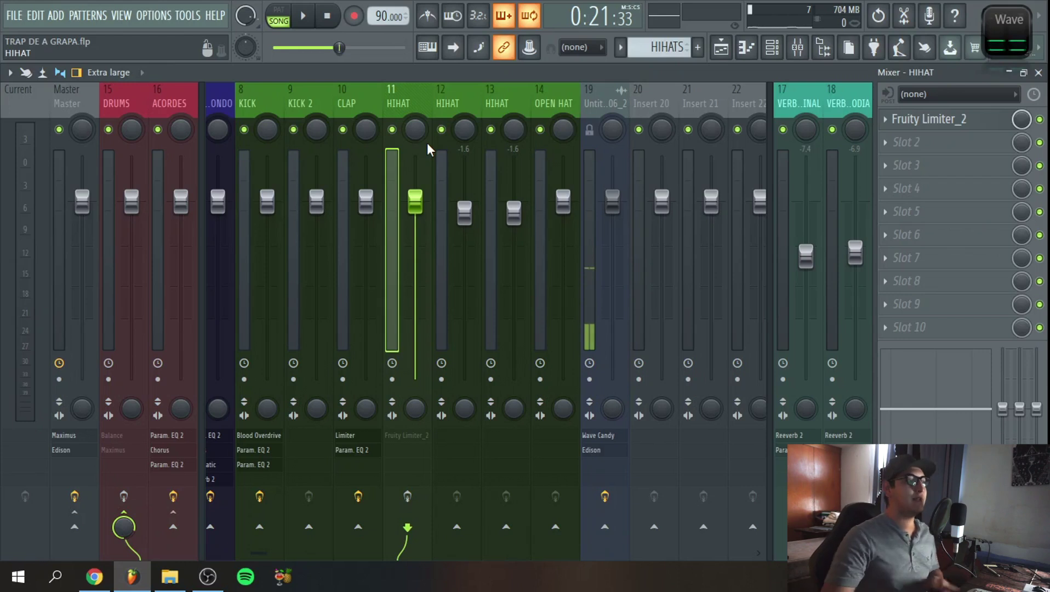
pyautogui.click(984, 119)
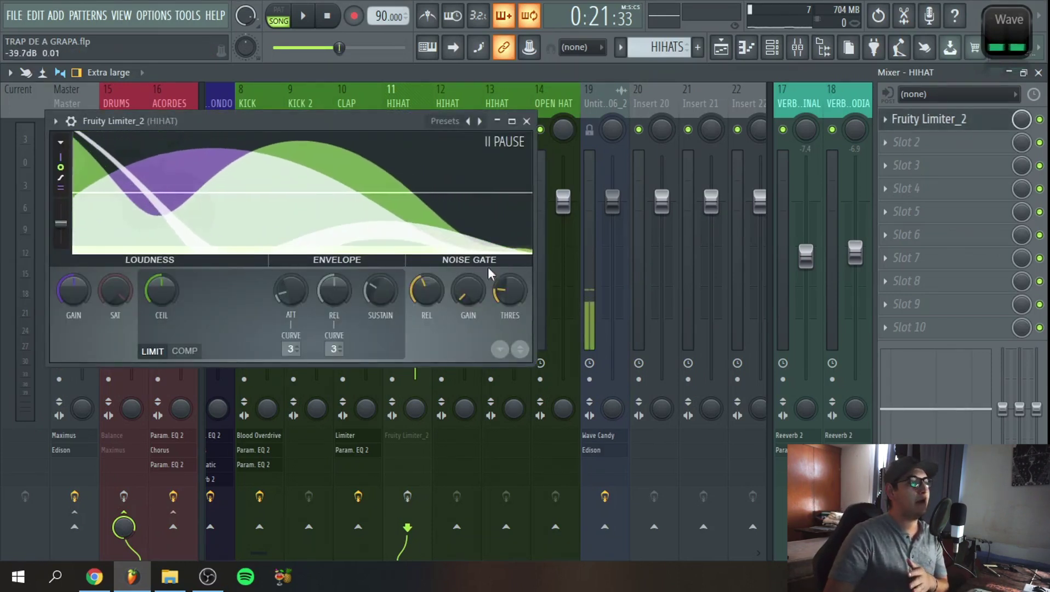
pyautogui.rightClick(500, 294)
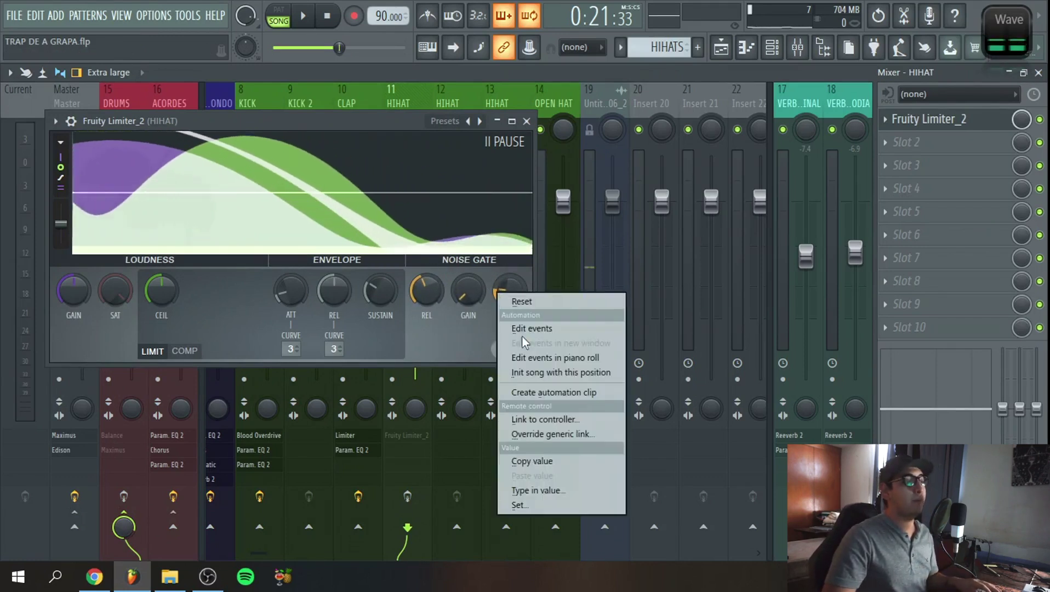
pyautogui.click(561, 460)
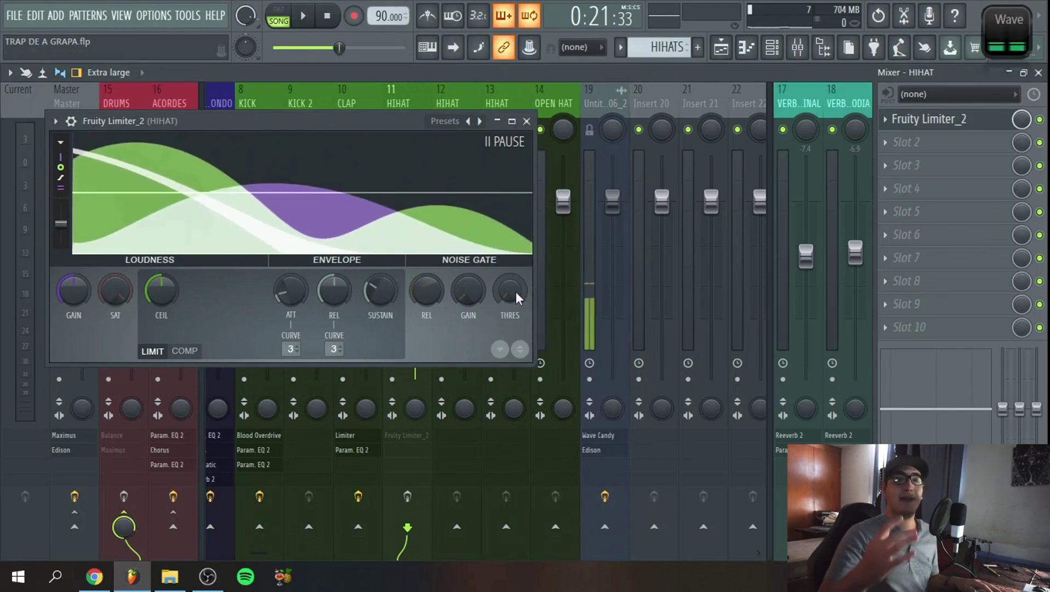
# - Listen to the hihats with the channel's effects off, enable the HIHAT channel's effects and restart playback
pyautogui.press('space')
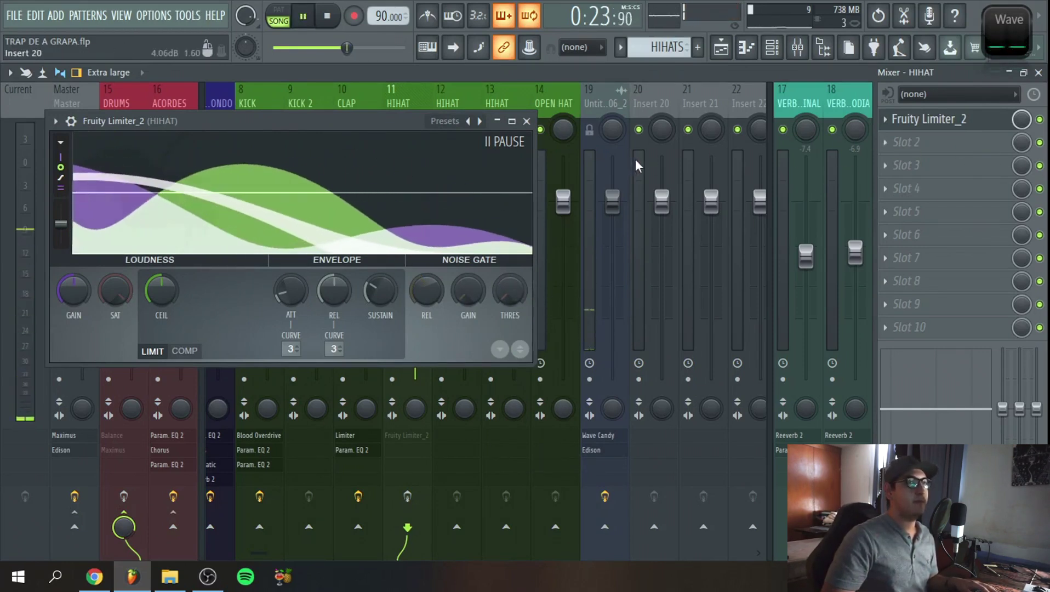
pyautogui.press('space')
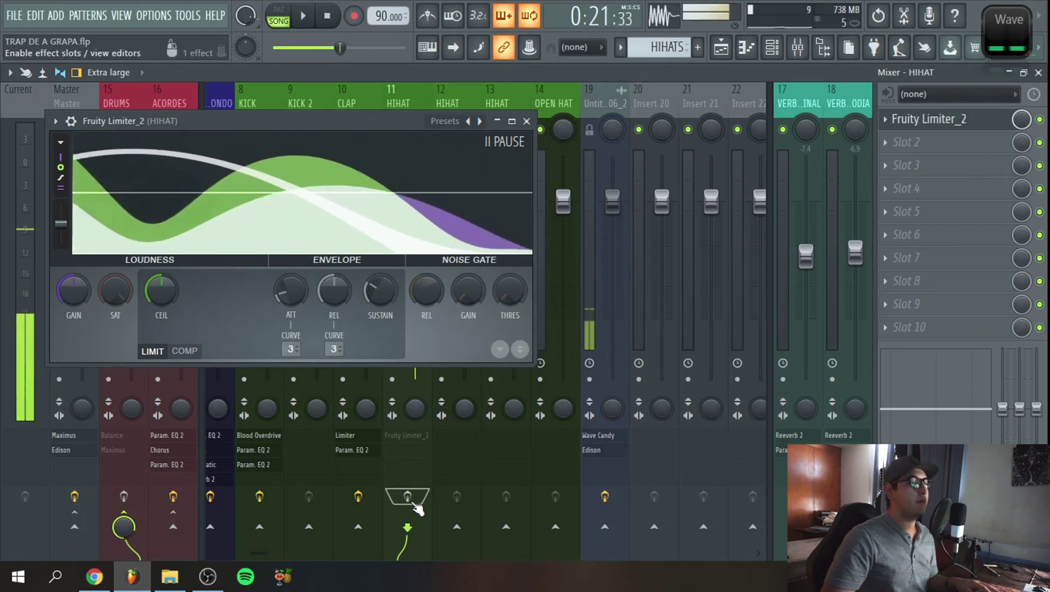
pyautogui.click(407, 496)
pyautogui.press('space')
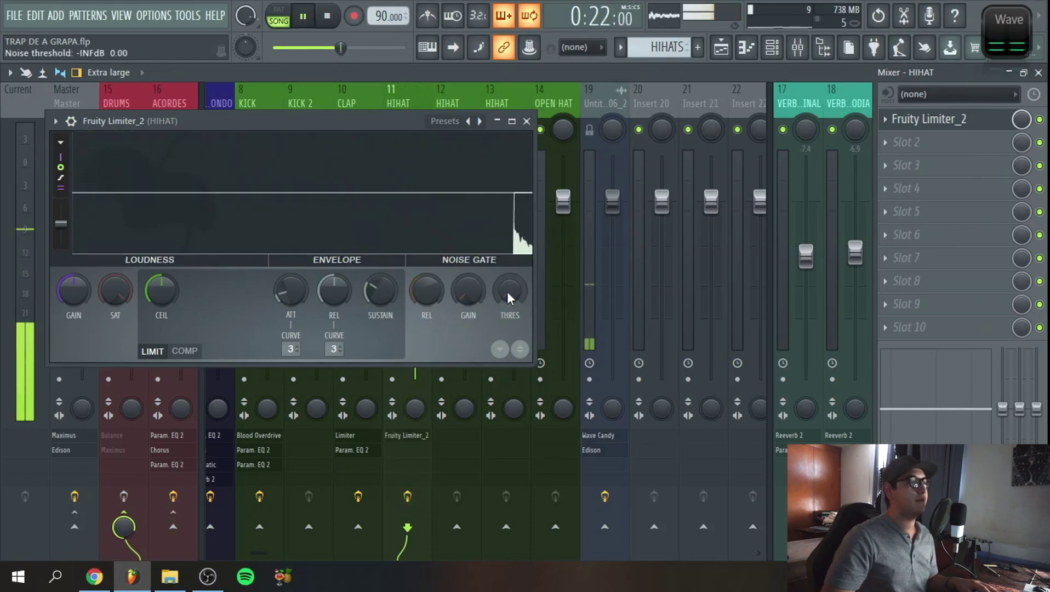
# - Compare the hihats with the noise gate threshold at the copied 19% and at zero, leave it at 19%, and close the limiter
pyautogui.rightClick(507, 297)
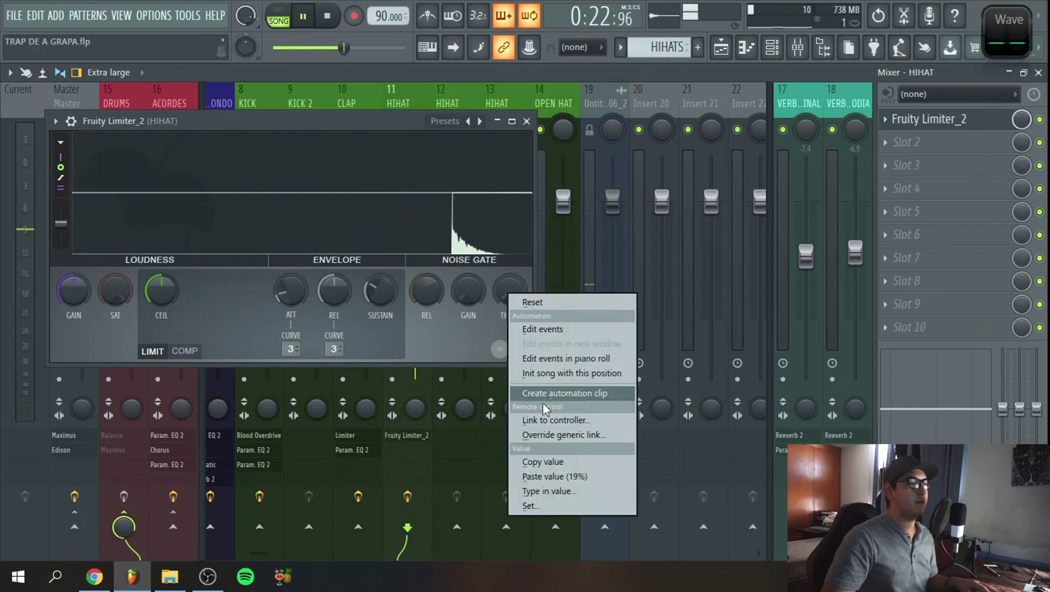
pyautogui.click(563, 476)
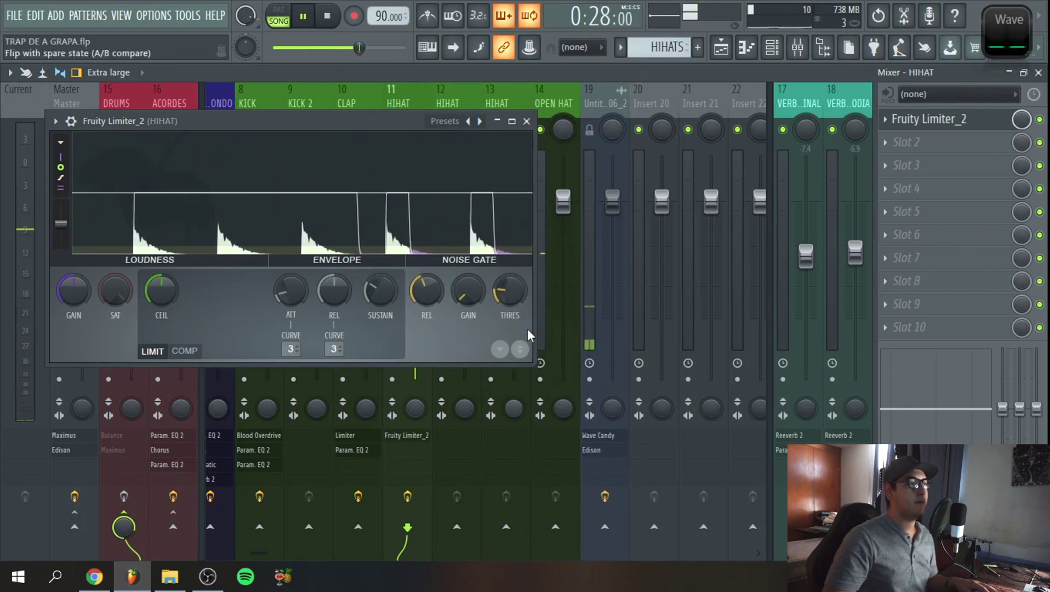
pyautogui.moveTo(510, 294); pyautogui.dragTo(510, 307)
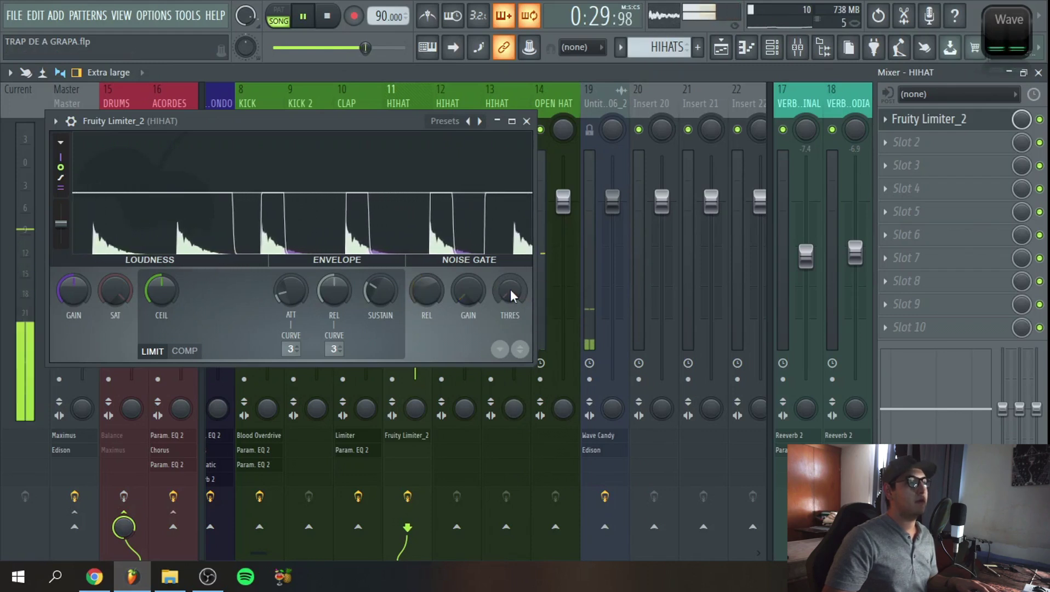
pyautogui.rightClick(510, 292)
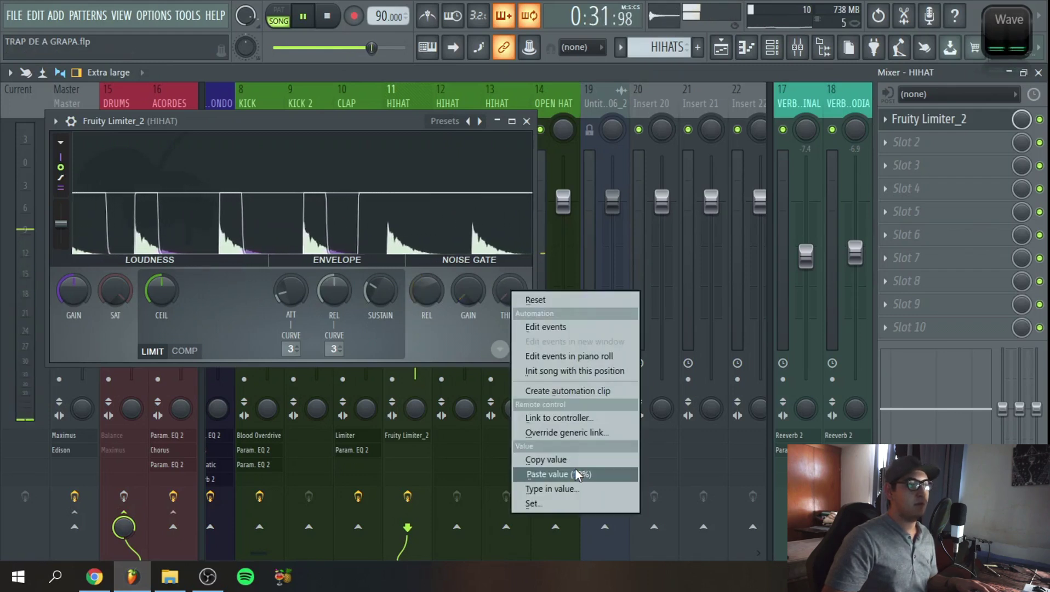
pyautogui.click(575, 469)
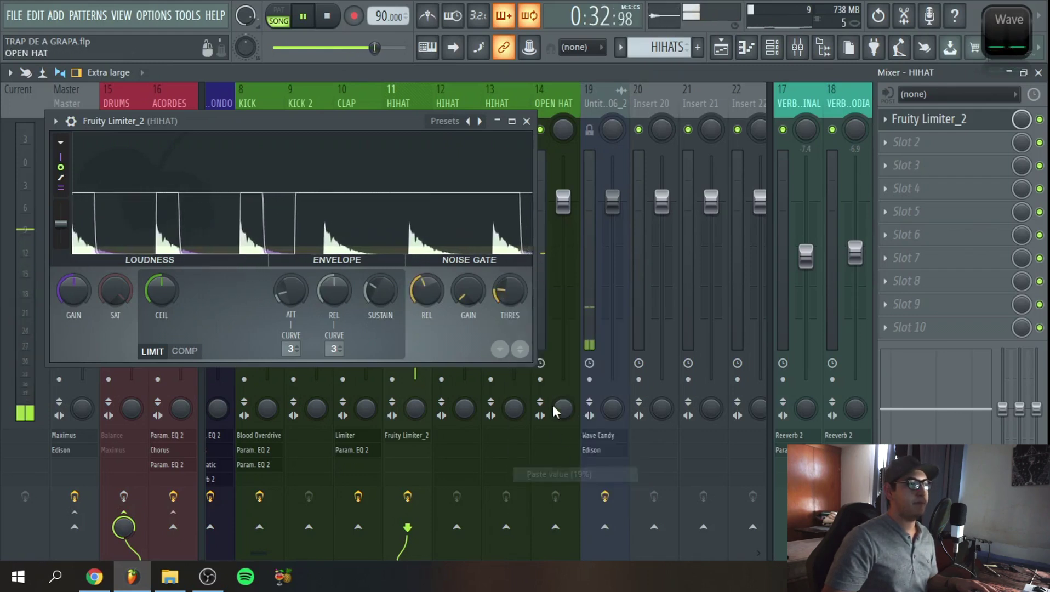
pyautogui.click(327, 16)
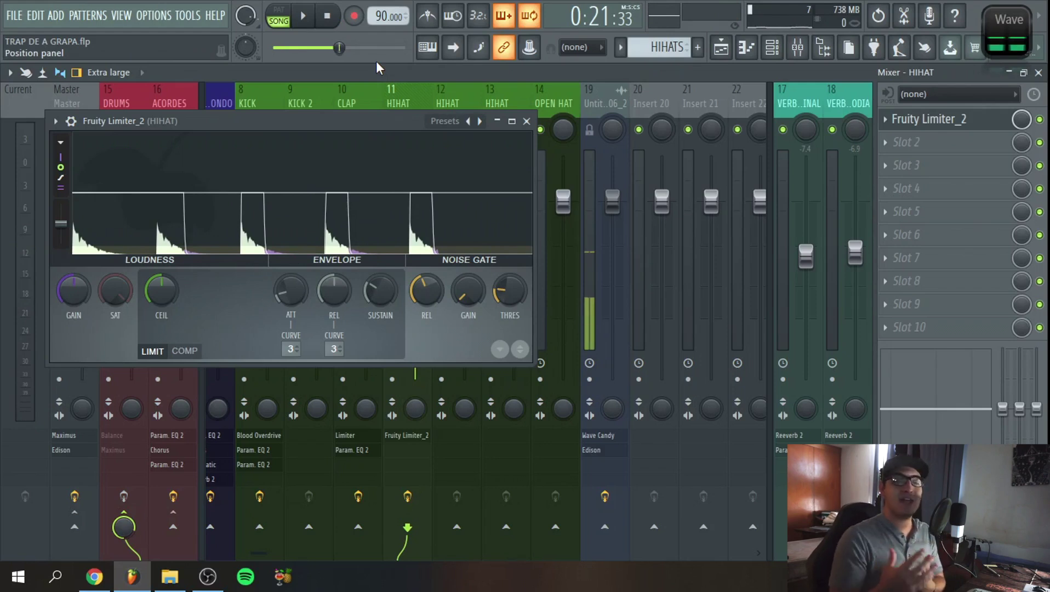
pyautogui.click(527, 122)
# - Review the effect chains of the KICK, HIHAT and other drum channels in the mixer
pyautogui.click(272, 99)
pyautogui.click(398, 101)
pyautogui.click(515, 101)
pyautogui.click(550, 104)
pyautogui.click(317, 114)
pyautogui.click(274, 119)
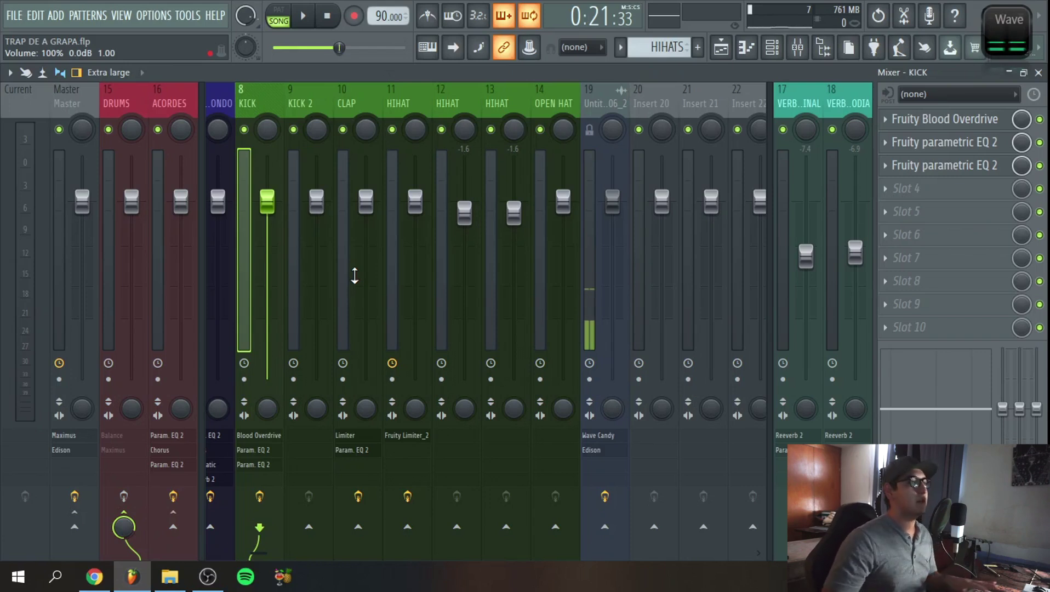
# - Solo the ACORDES playlist track, unmute FILTRO ACORDES and play the chords while viewing the ACORDES mixer channel
pyautogui.hscroll(-7, 346, 89)
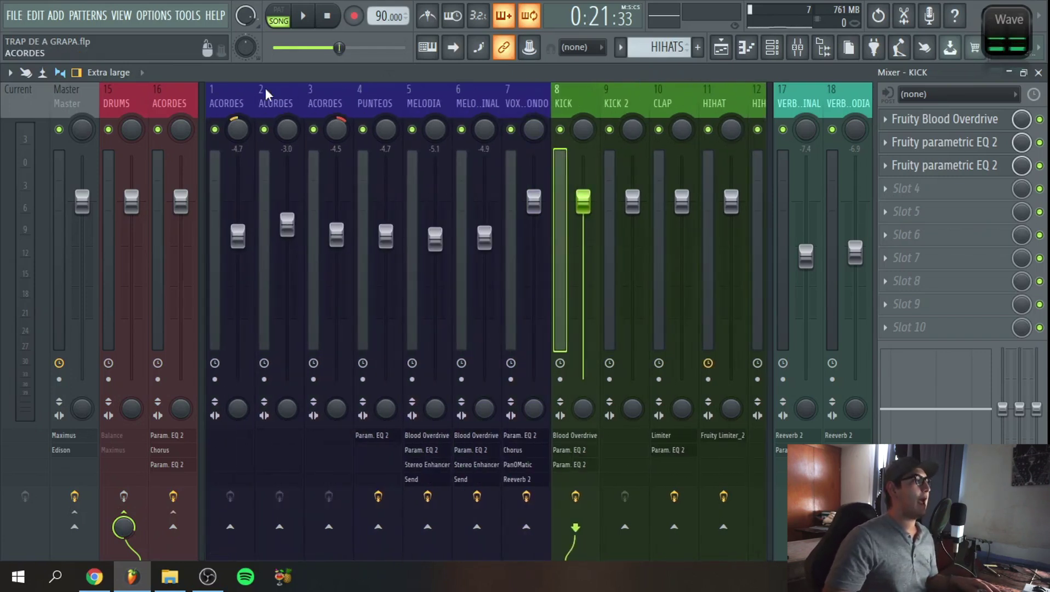
pyautogui.click(721, 47)
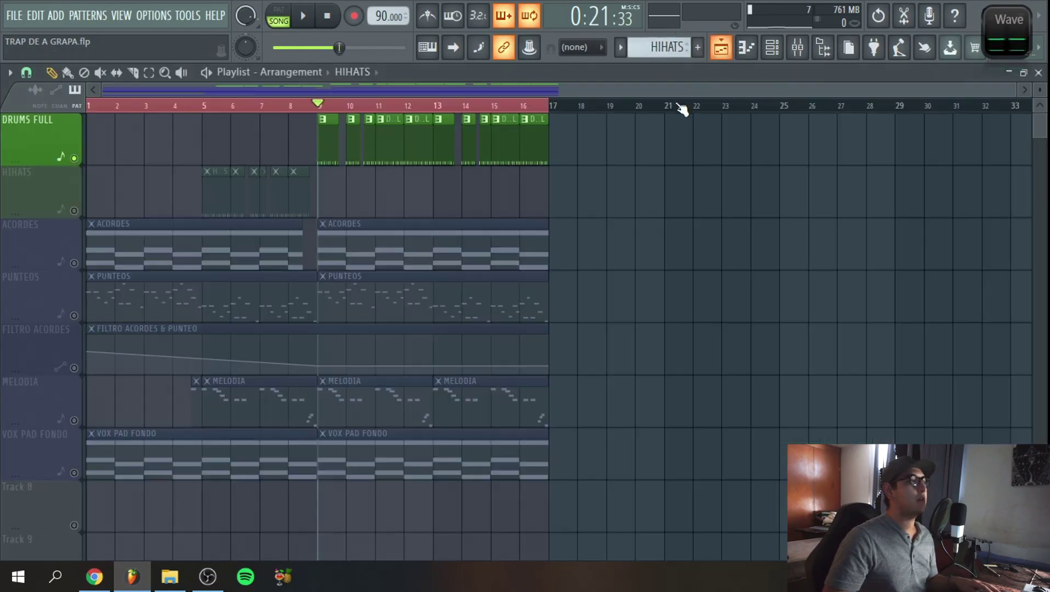
pyautogui.rightClick(75, 263)
pyautogui.click(75, 368)
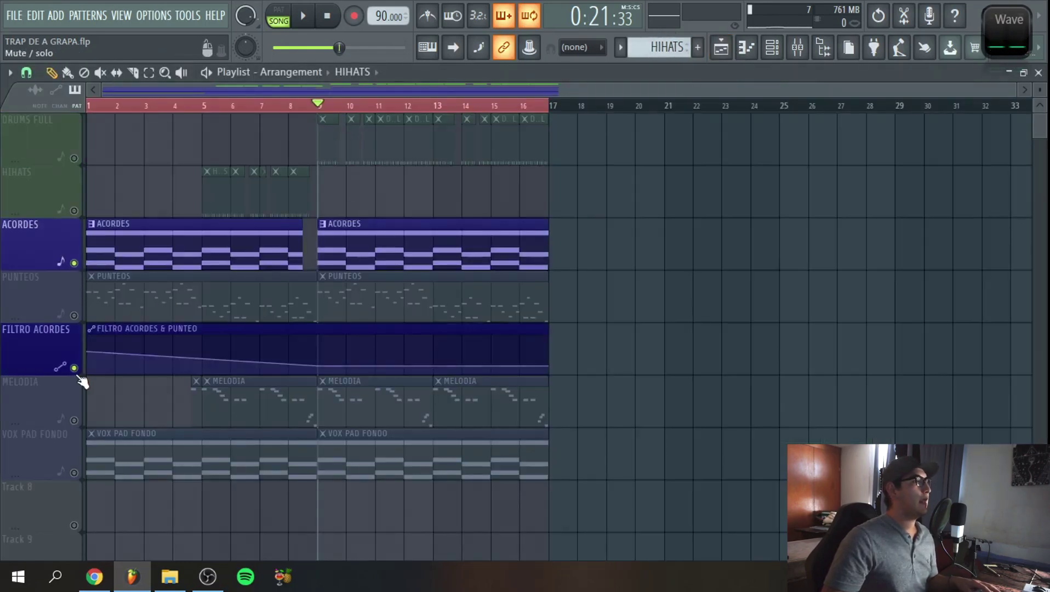
pyautogui.press('space')
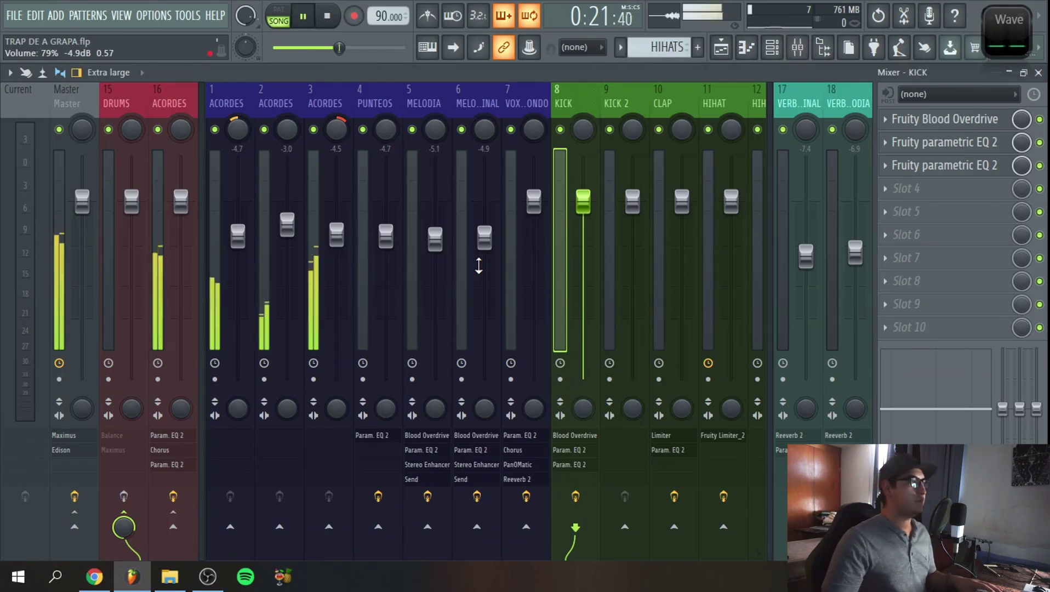
pyautogui.click(236, 102)
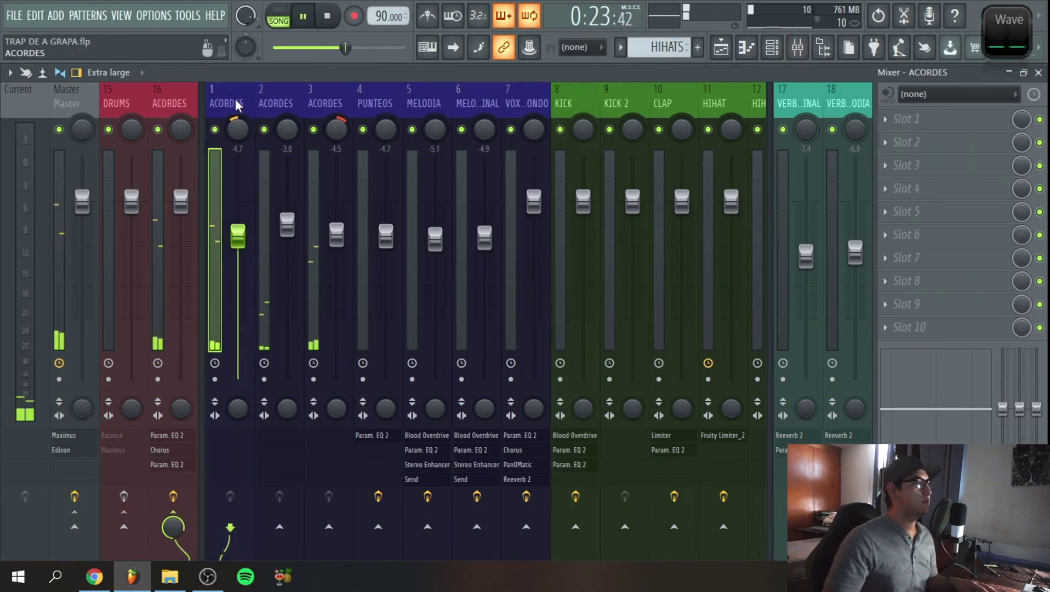
pyautogui.click(325, 22)
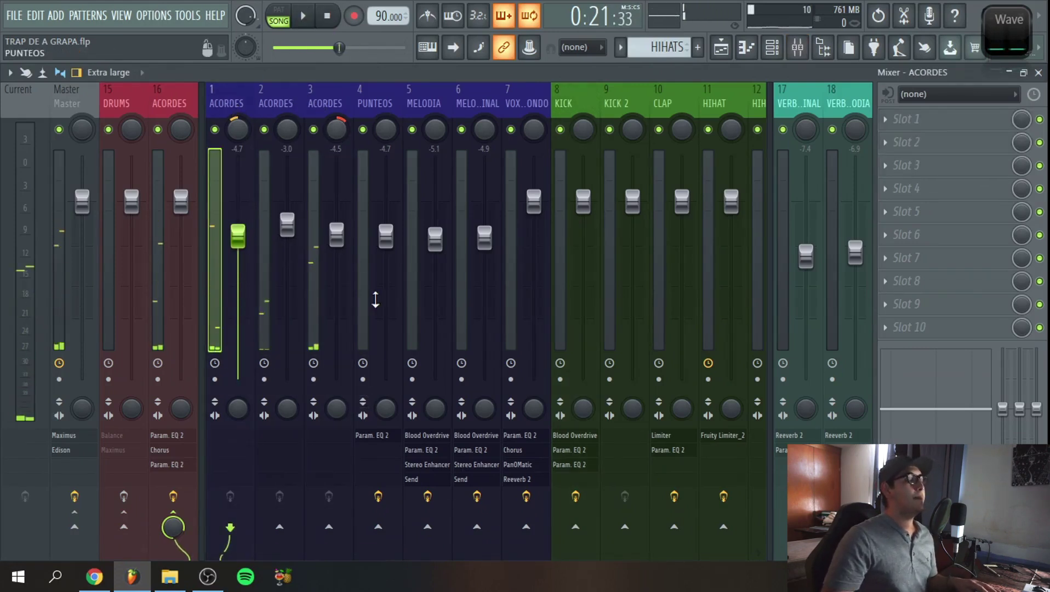
# - Solo the DRUMS FULL playlist track and open Fruity Balance on the DRUMS mixer channel
pyautogui.click(117, 103)
pyautogui.click(721, 47)
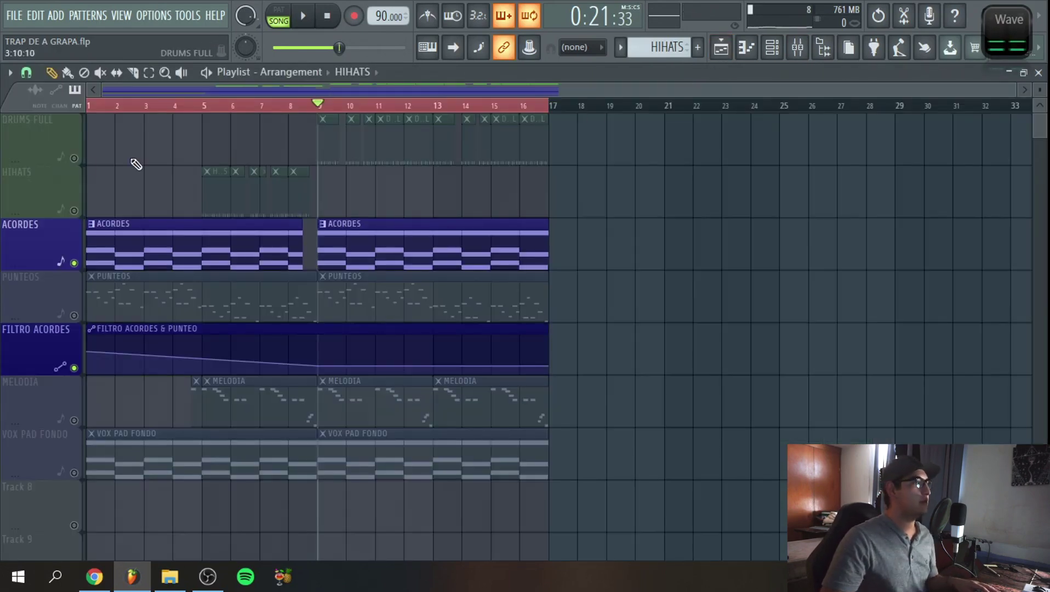
pyautogui.click(81, 163)
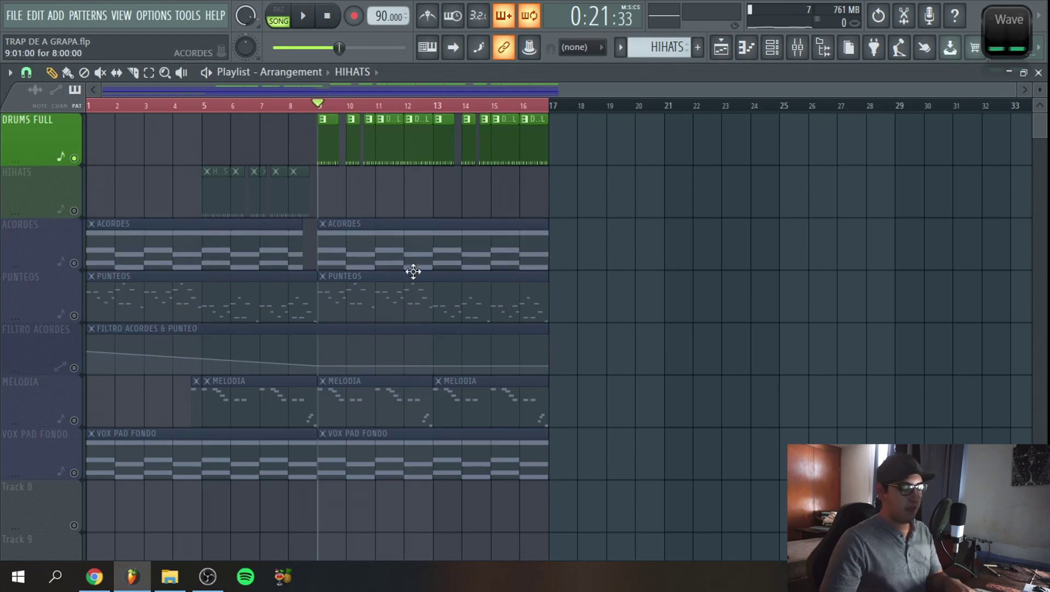
pyautogui.press('F9')
pyautogui.click(960, 129)
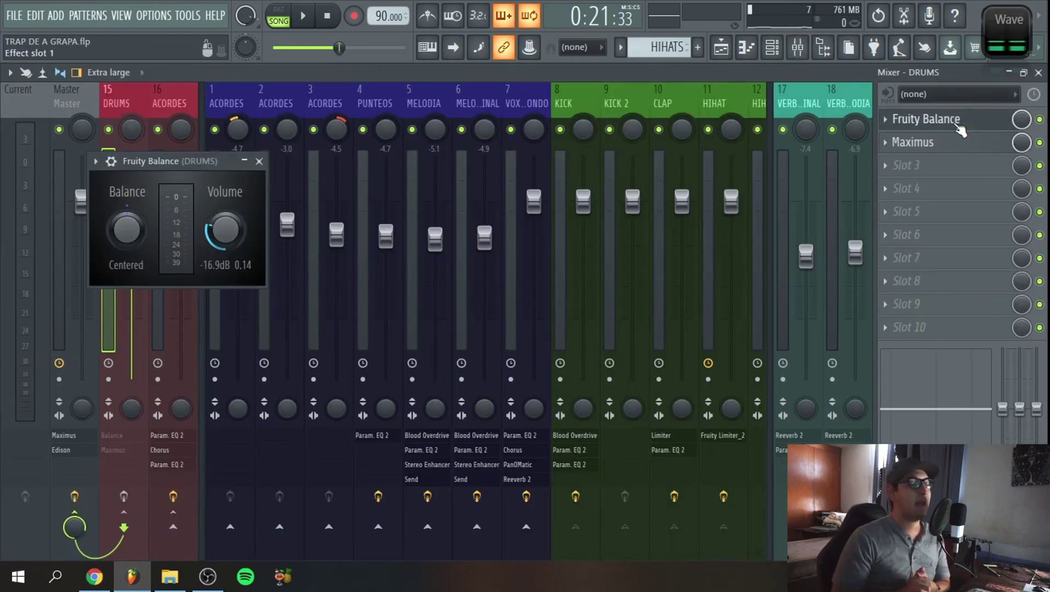
# - Enable the DRUMS channel's effects, mute Maximus and Fruity Balance individually, and play the unprocessed drum bus
pyautogui.click(124, 496)
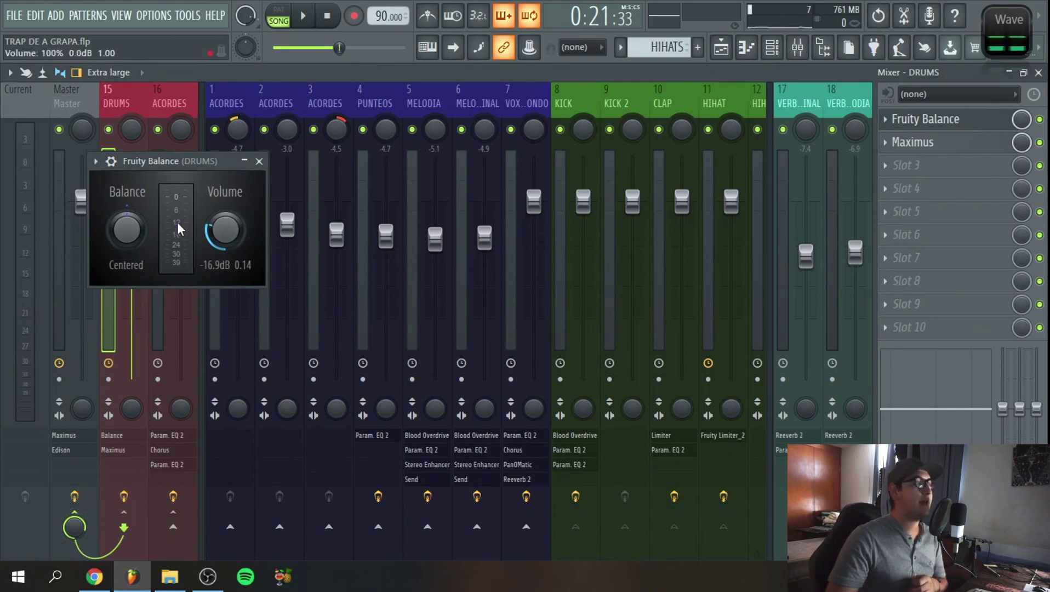
pyautogui.click(1039, 142)
pyautogui.click(1040, 119)
pyautogui.press('space')
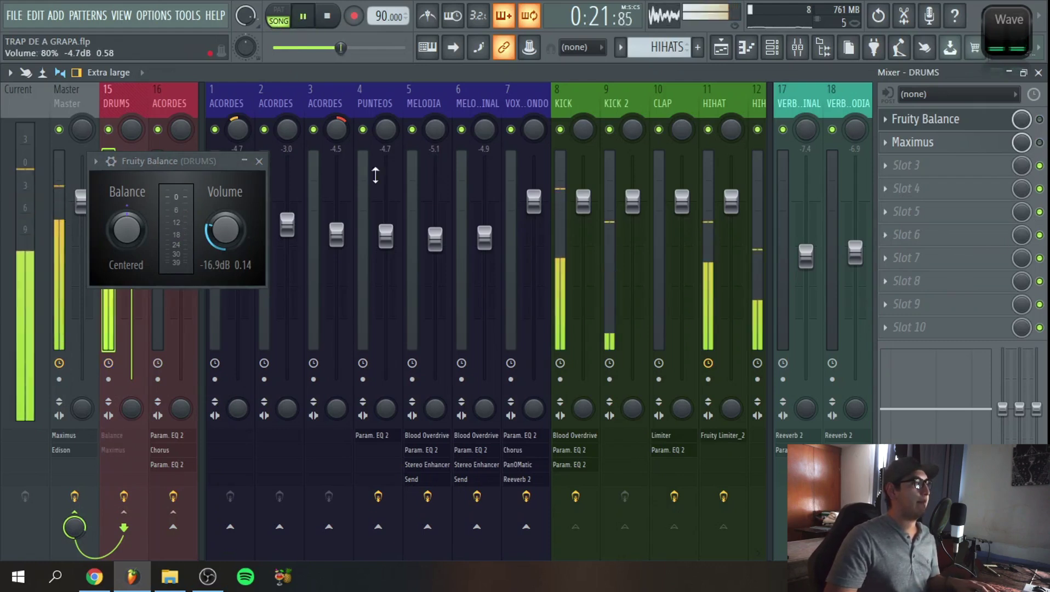
pyautogui.press('space')
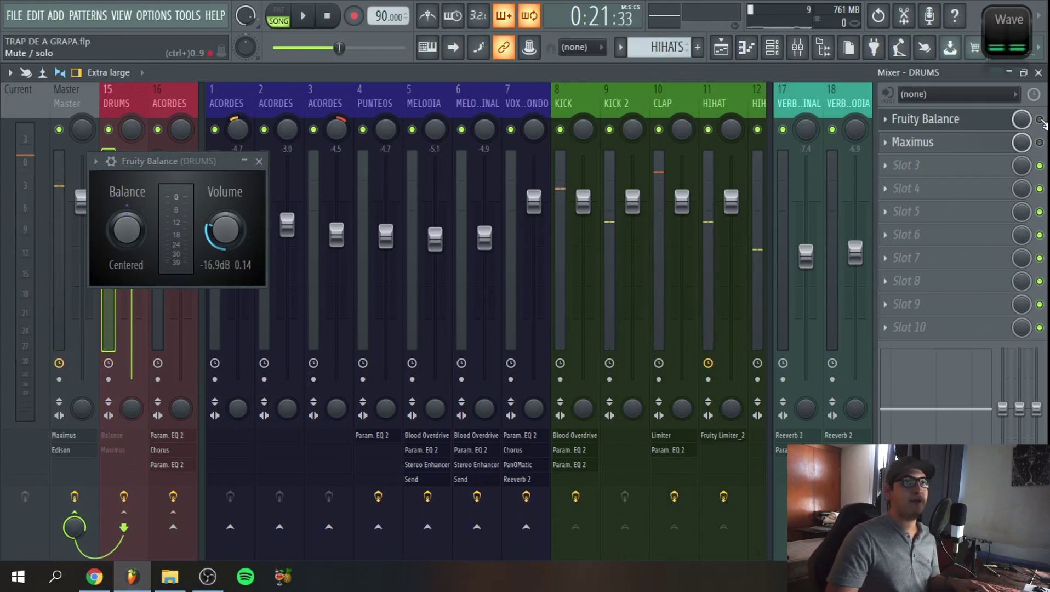
# - Copy Fruity Balance's volume value, try the volume at 0.0 dB and paste the copied -16.9 dB back
pyautogui.rightClick(209, 232)
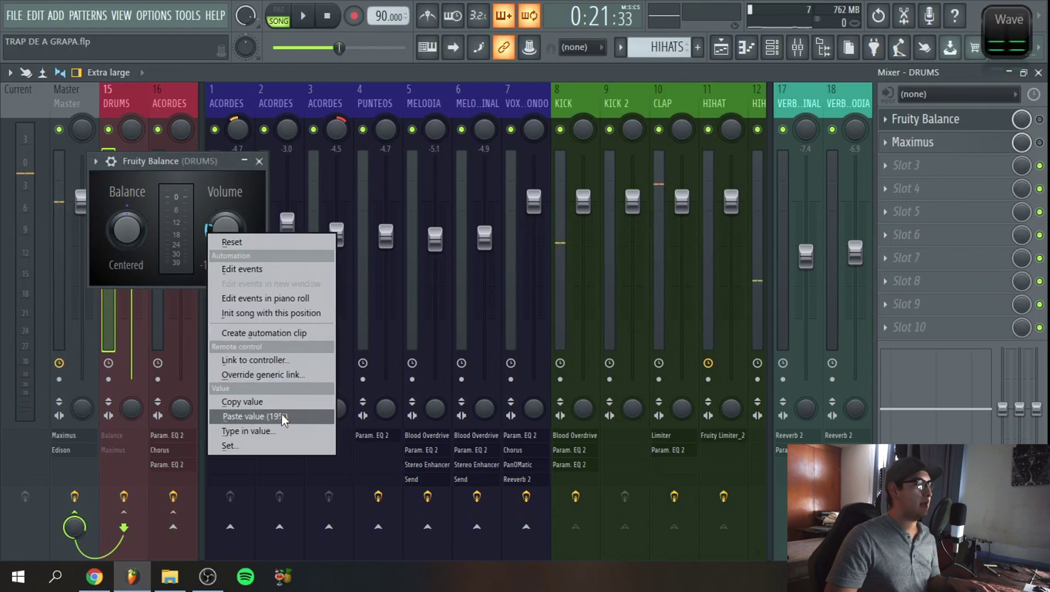
pyautogui.click(270, 400)
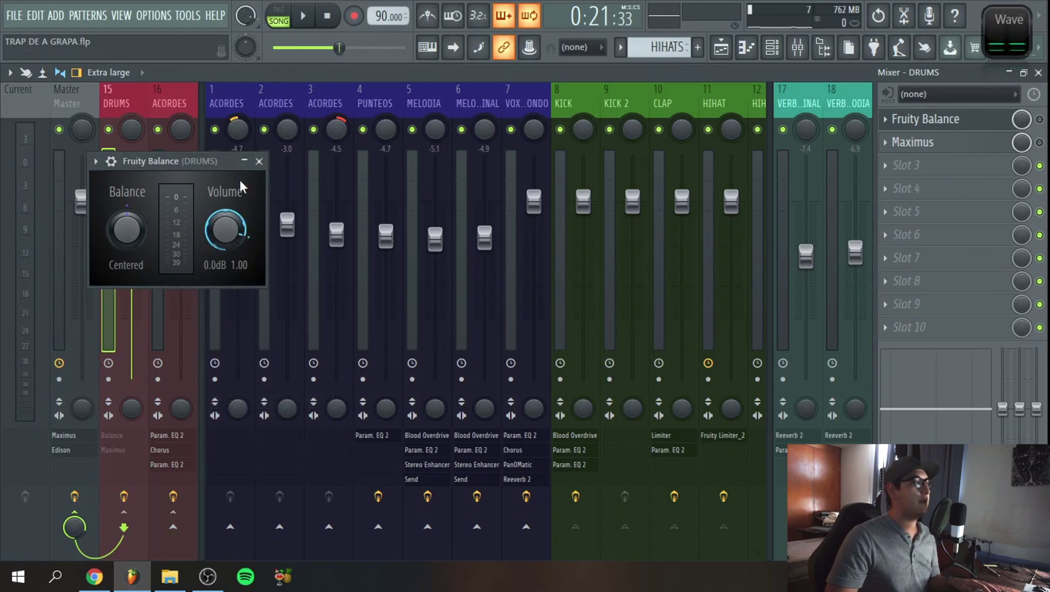
pyautogui.rightClick(226, 229)
pyautogui.click(291, 406)
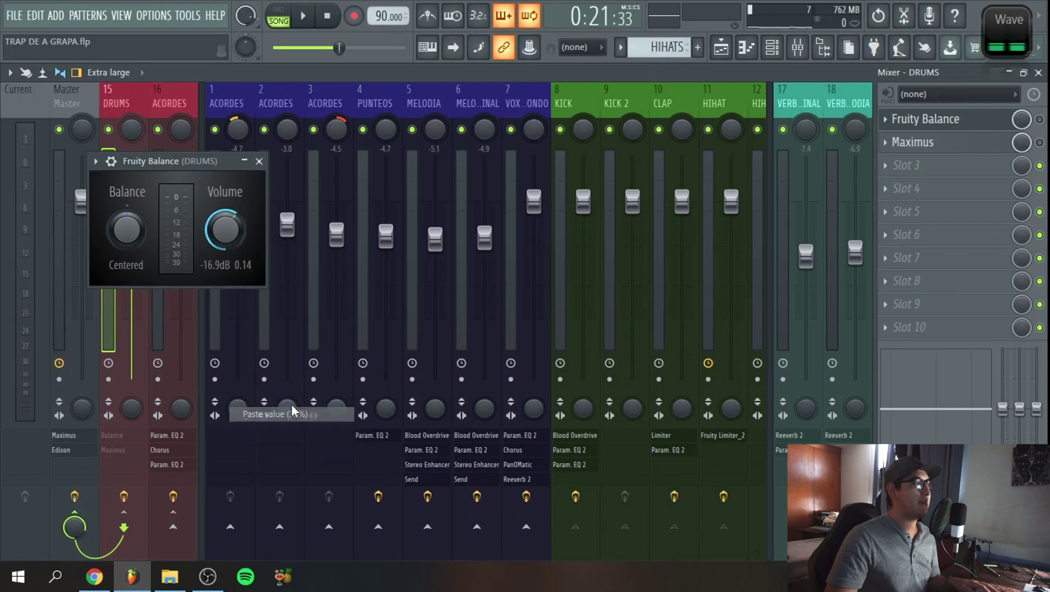
# - Play the drum bus with Fruity Balance enabled, trying its volume at -2.5 dB, and paste the -16.9 dB value back
pyautogui.click(306, 18)
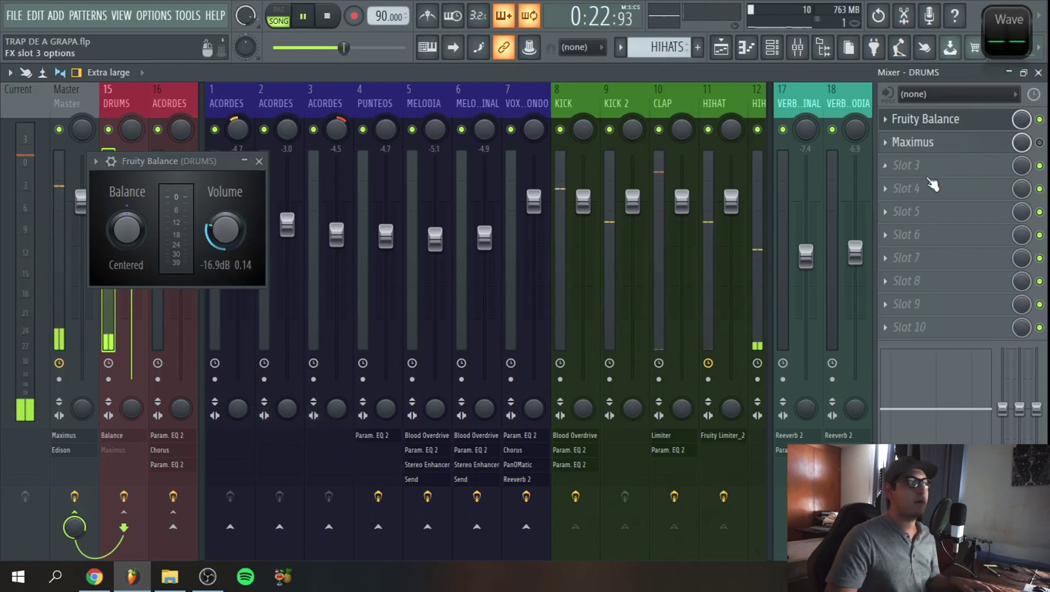
pyautogui.moveTo(226, 229); pyautogui.dragTo(226, 189)
pyautogui.press('space')
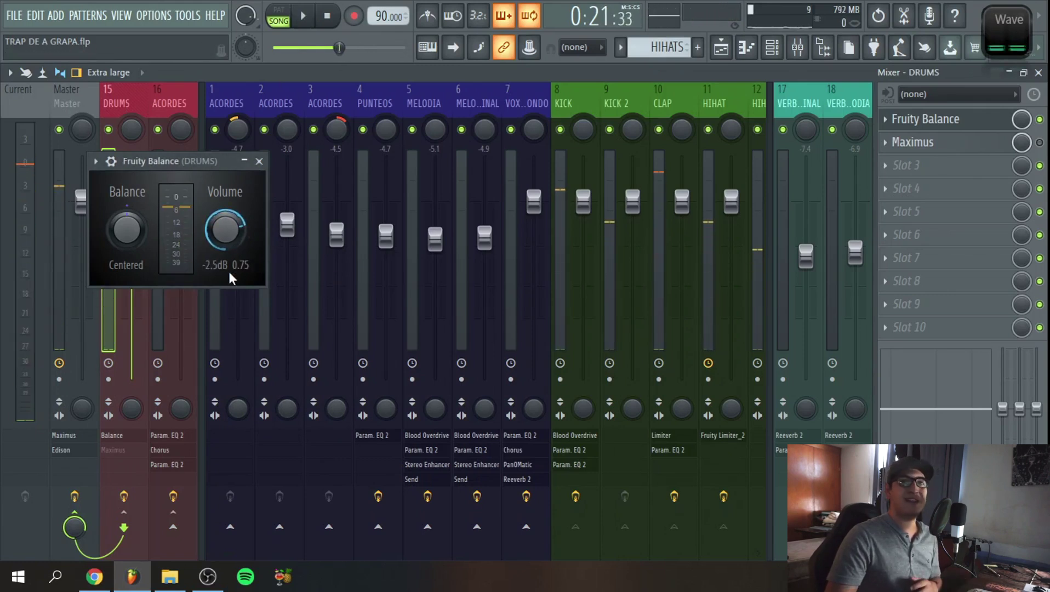
pyautogui.rightClick(224, 232)
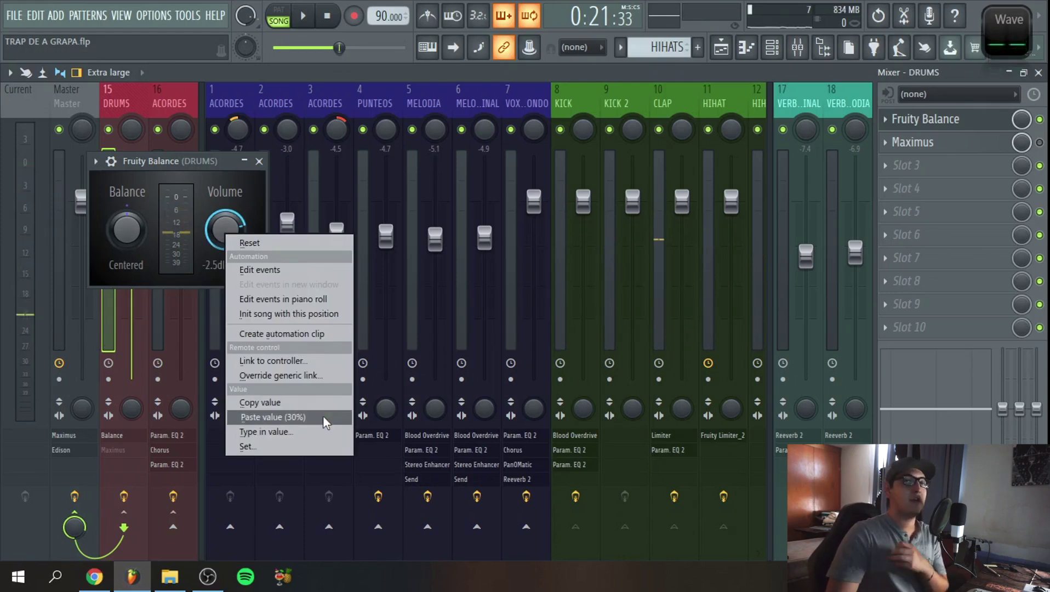
pyautogui.click(322, 417)
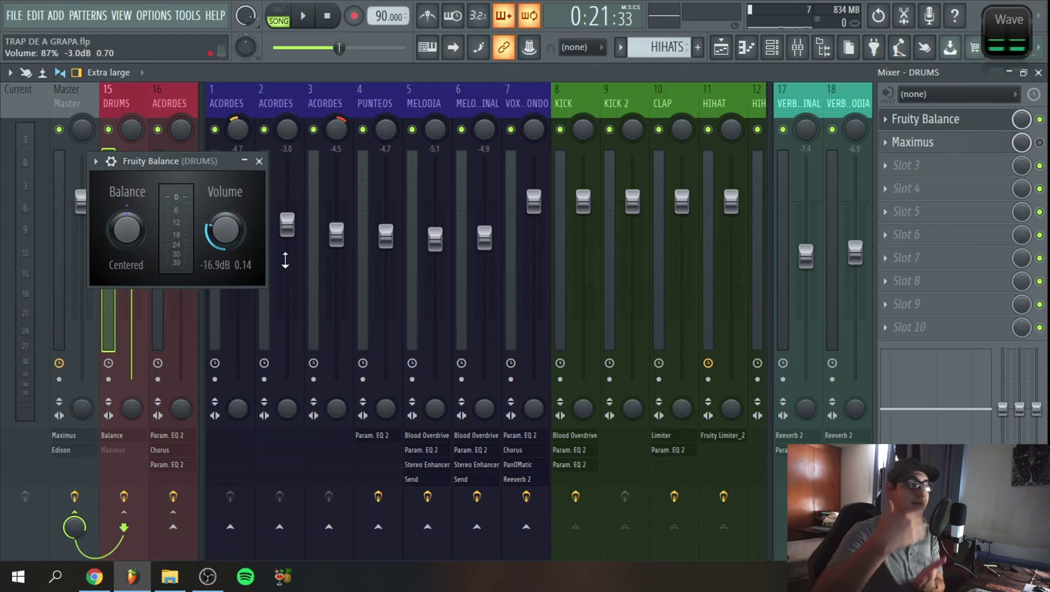
# - Open and enable Maximus on the DRUMS channel, inspect its LOW and MASTER bands, and play the drum bus through it
pyautogui.click(980, 144)
pyautogui.moveTo(234, 182); pyautogui.dragTo(184, 130)
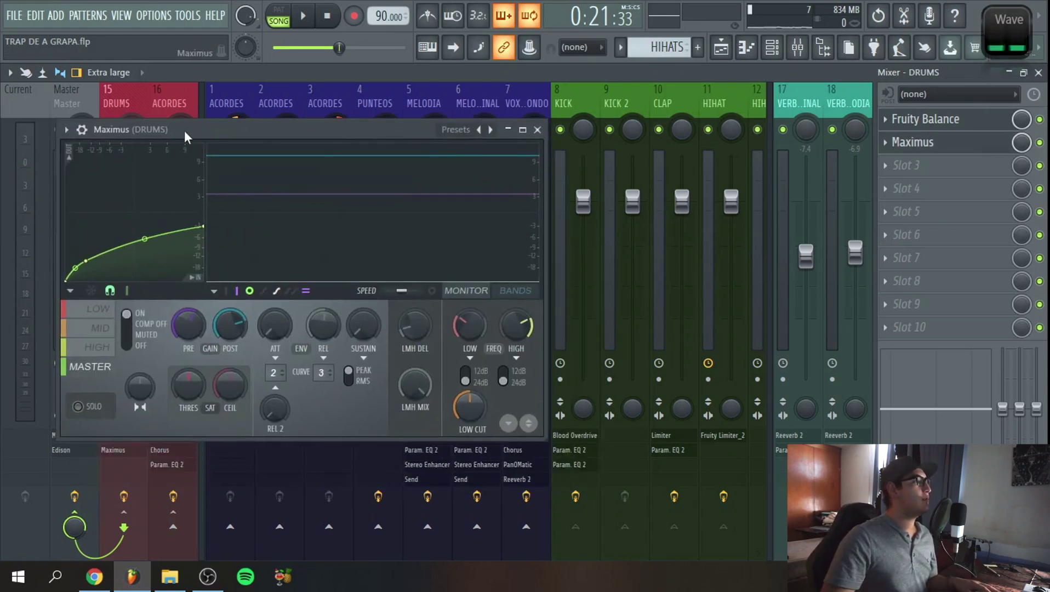
pyautogui.click(127, 320)
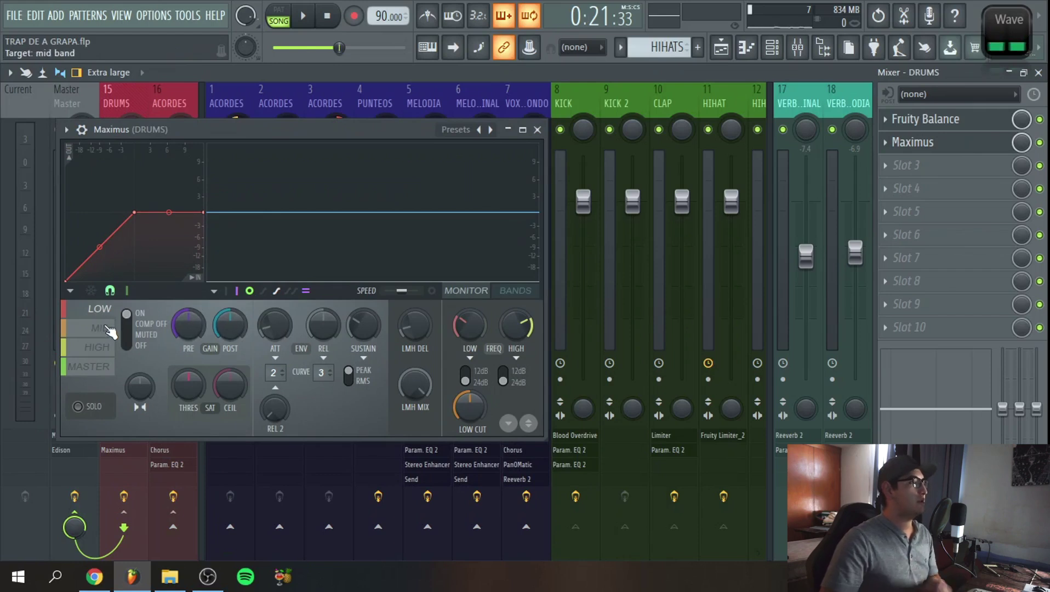
pyautogui.click(103, 366)
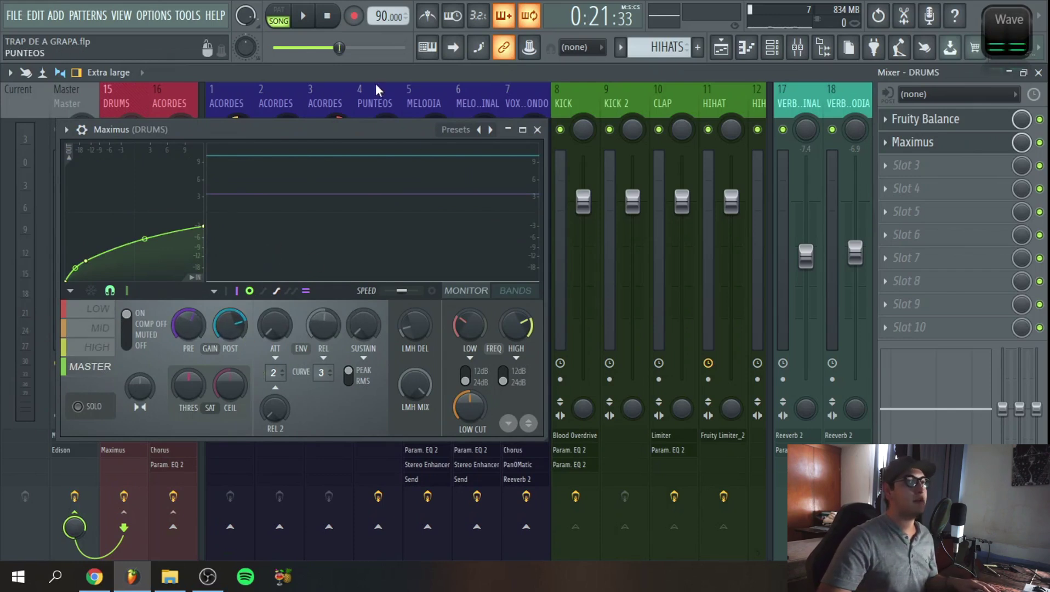
pyautogui.click(309, 17)
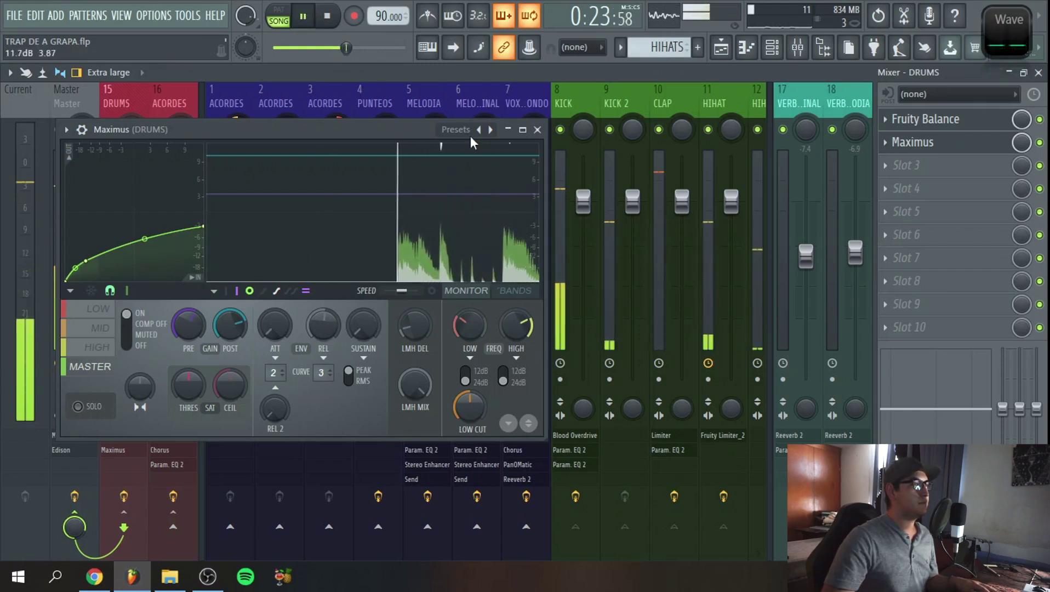
pyautogui.click(331, 18)
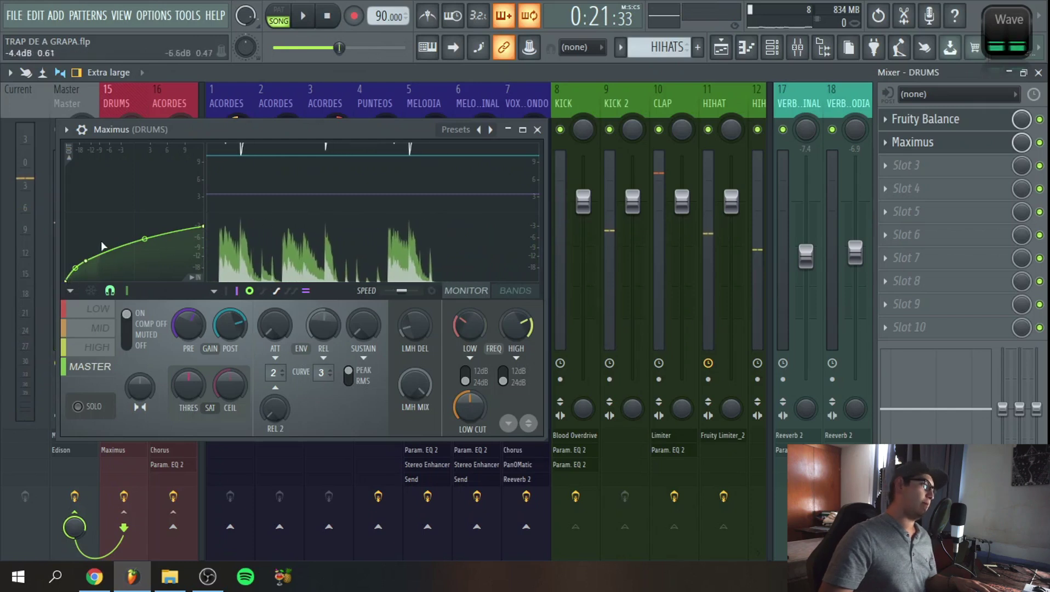
# - Enlarge the Maximus window to examine its master compression curve, and close the Maximus and Fruity Balance windows
pyautogui.moveTo(214, 135); pyautogui.dragTo(150, 55)
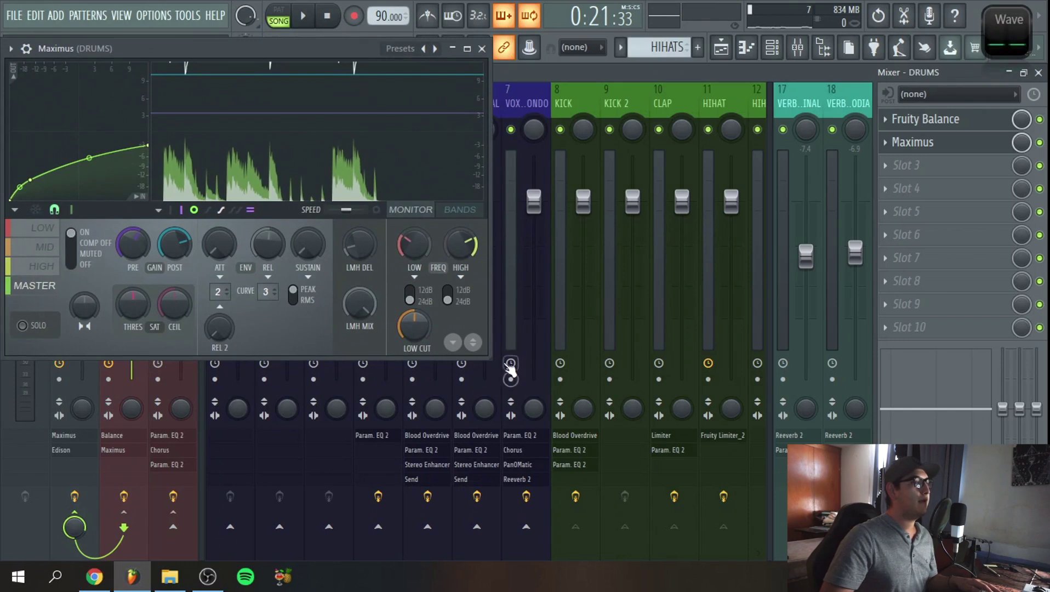
pyautogui.moveTo(488, 359); pyautogui.dragTo(646, 546)
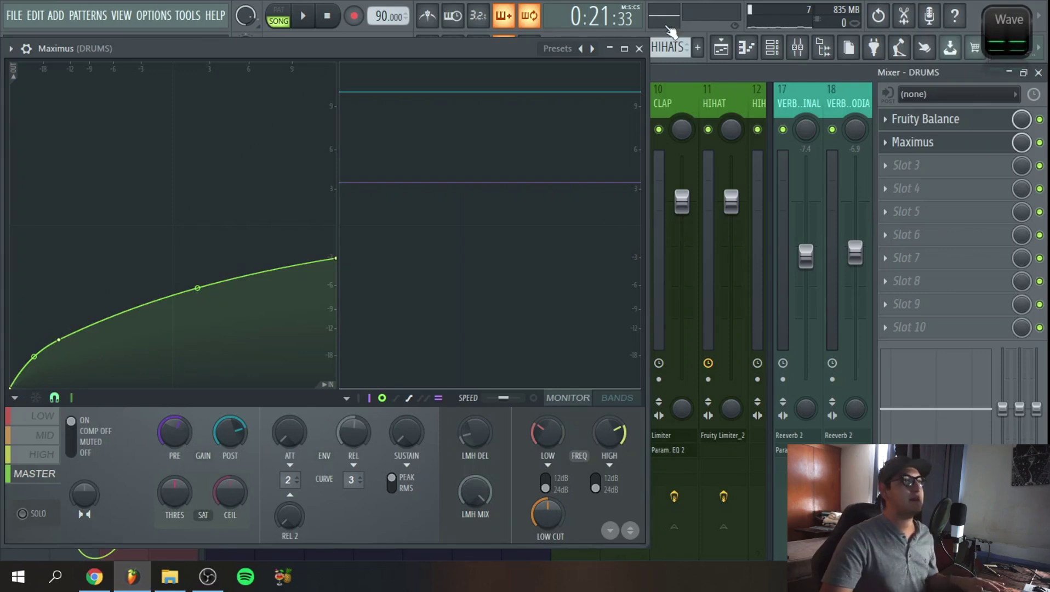
pyautogui.click(639, 48)
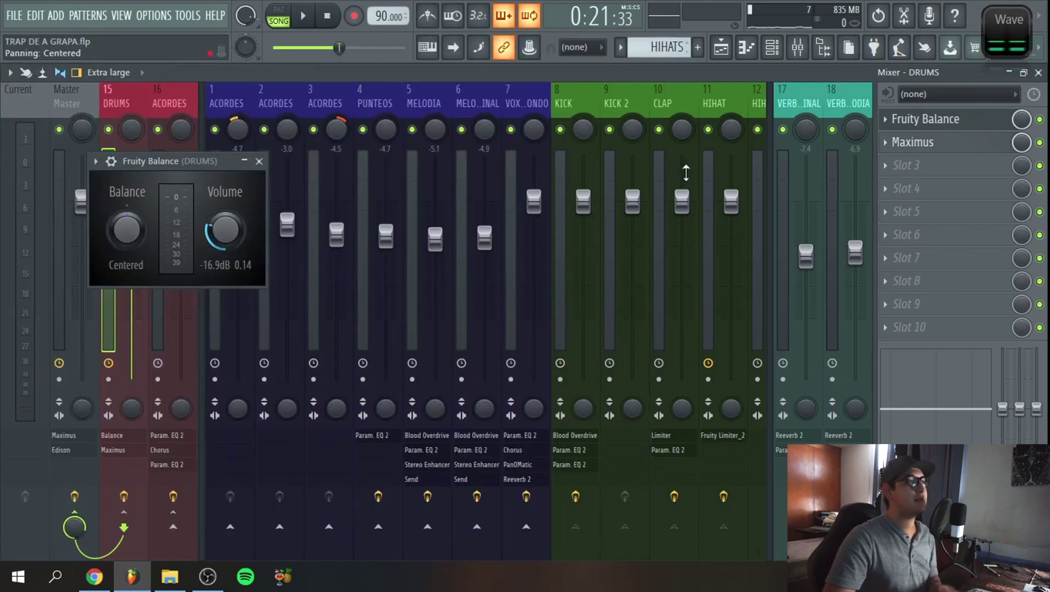
pyautogui.click(259, 161)
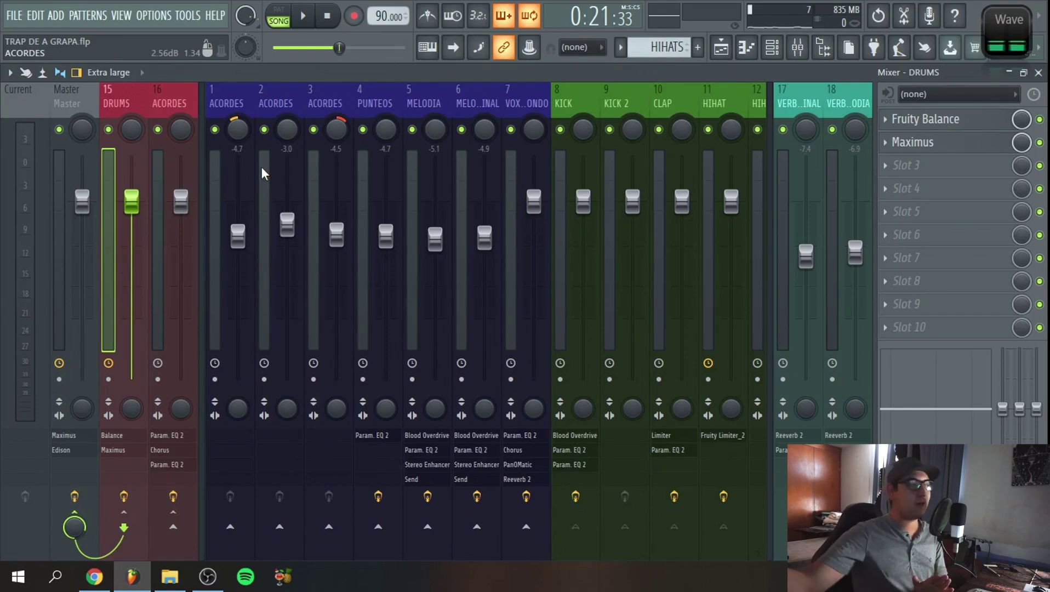
# - Solo the ACORDES playlist track with FILTRO ACORDES unmuted, and select the first ACORDES channel in the mixer
pyautogui.click(712, 50)
pyautogui.click(82, 257)
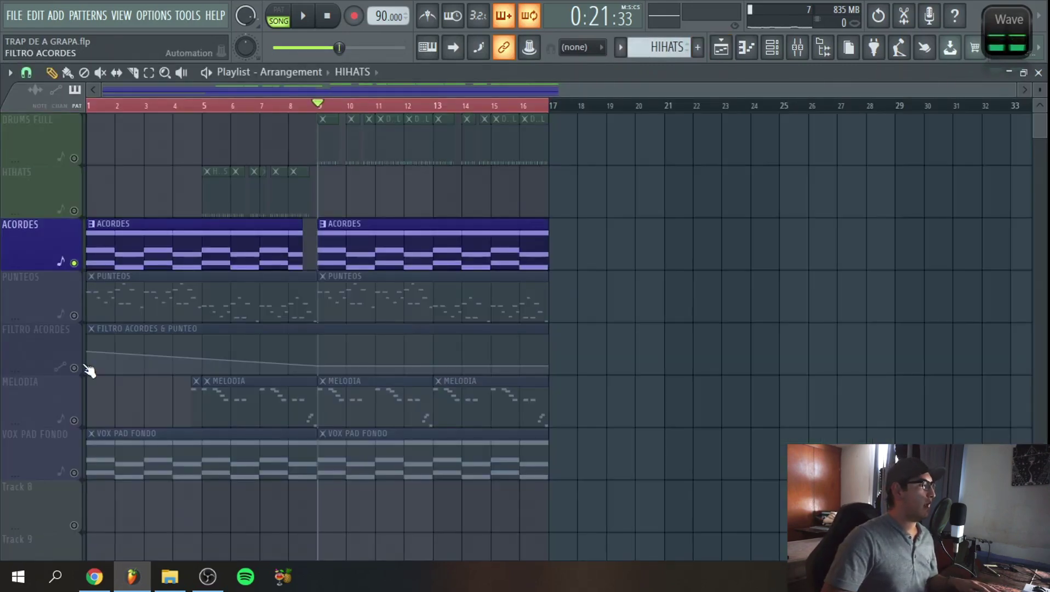
pyautogui.keyDown('ctrl'); pyautogui.click(81, 362); pyautogui.keyUp('ctrl')
pyautogui.press('F9')
pyautogui.click(227, 109)
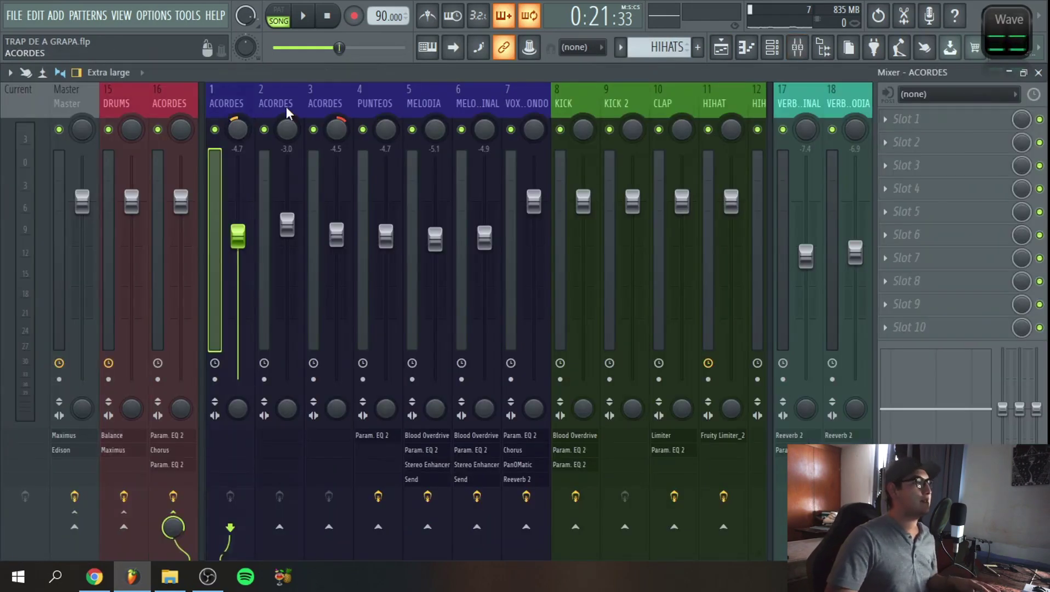
pyautogui.scroll(-3, 237, 129)
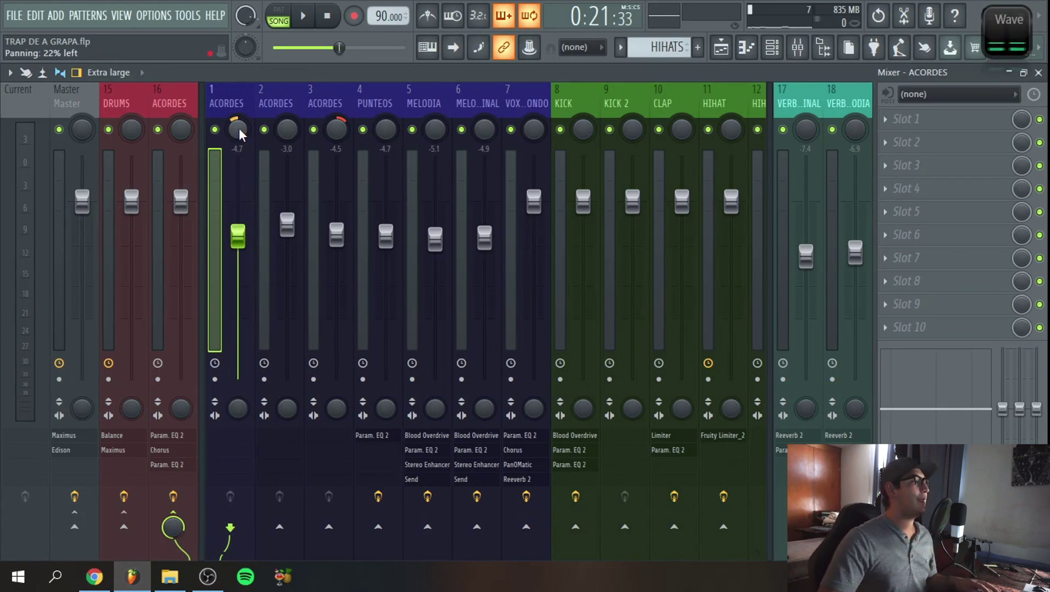
# - Try changing the Master channel's stereo separation and return it to the original setting
pyautogui.moveTo(78, 412); pyautogui.dragTo(78, 394)
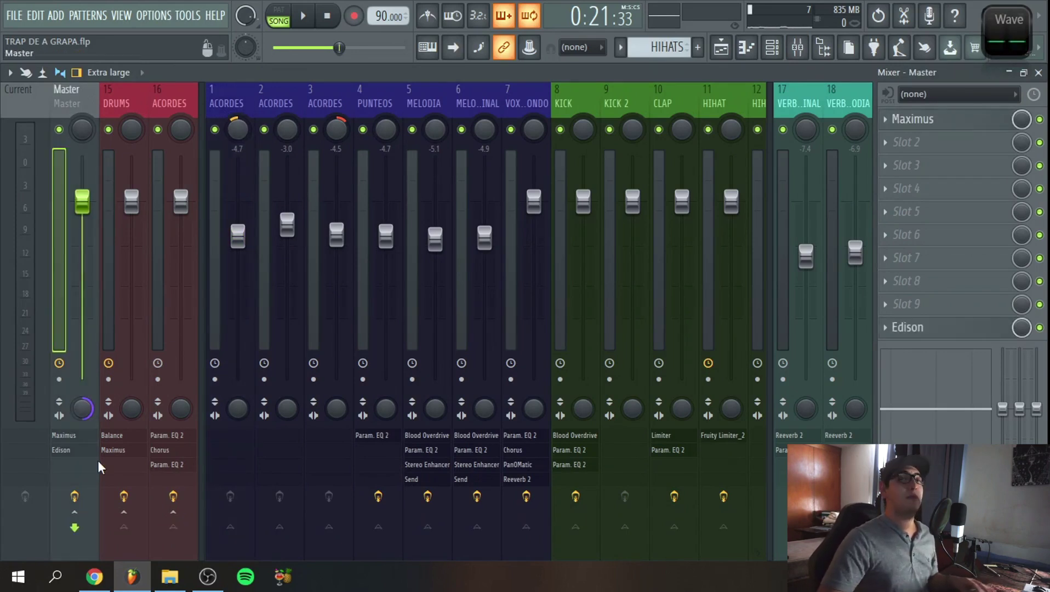
pyautogui.moveTo(82, 408); pyautogui.dragTo(78, 428)
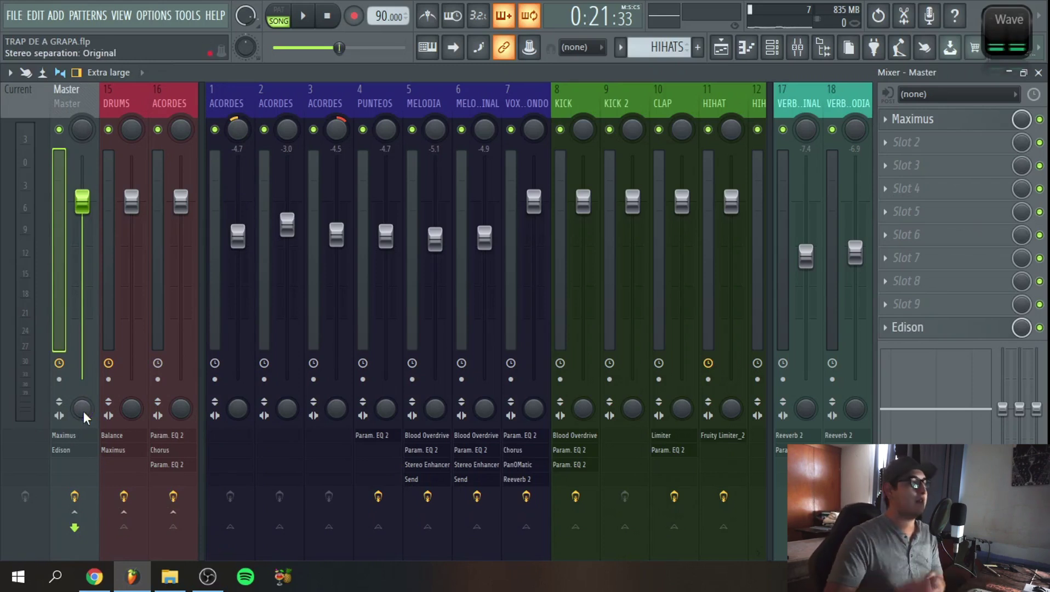
# - Center the panning of the first and third ACORDES mixer channels and play the chords
pyautogui.click(239, 131)
pyautogui.click(331, 132)
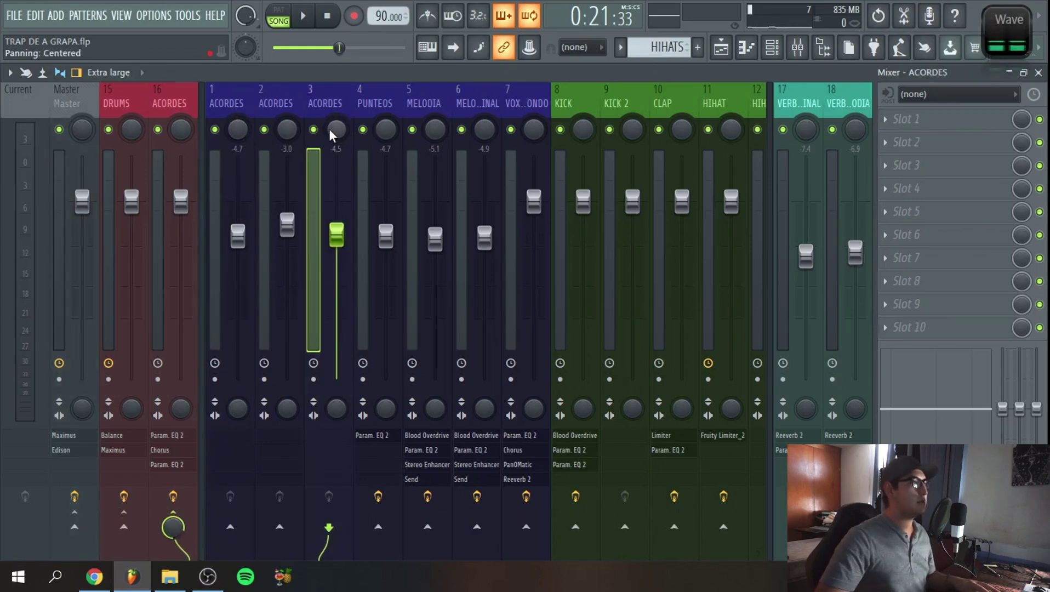
pyautogui.click(305, 17)
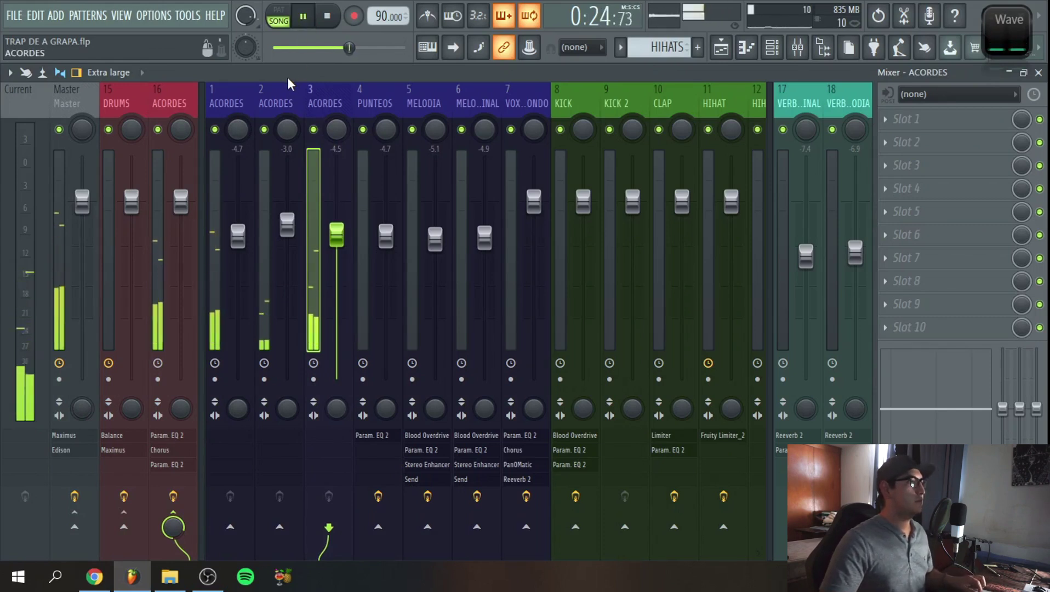
# - Undo and redo the panning changes during playback to compare centered and spread chords, ending with the original panning restored
pyautogui.hotkey('ctrl', 'z')
pyautogui.hotkey('ctrl', 'alt', 'z')
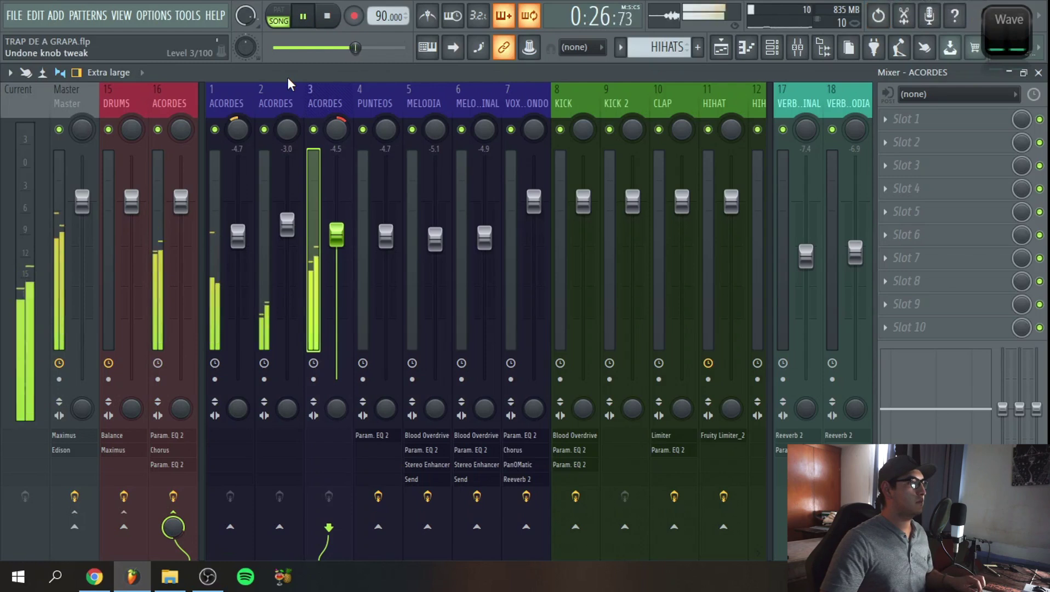
pyautogui.hotkey('ctrl', 'shift', 'z')
pyautogui.hotkey('ctrl', 'shift', 'z')
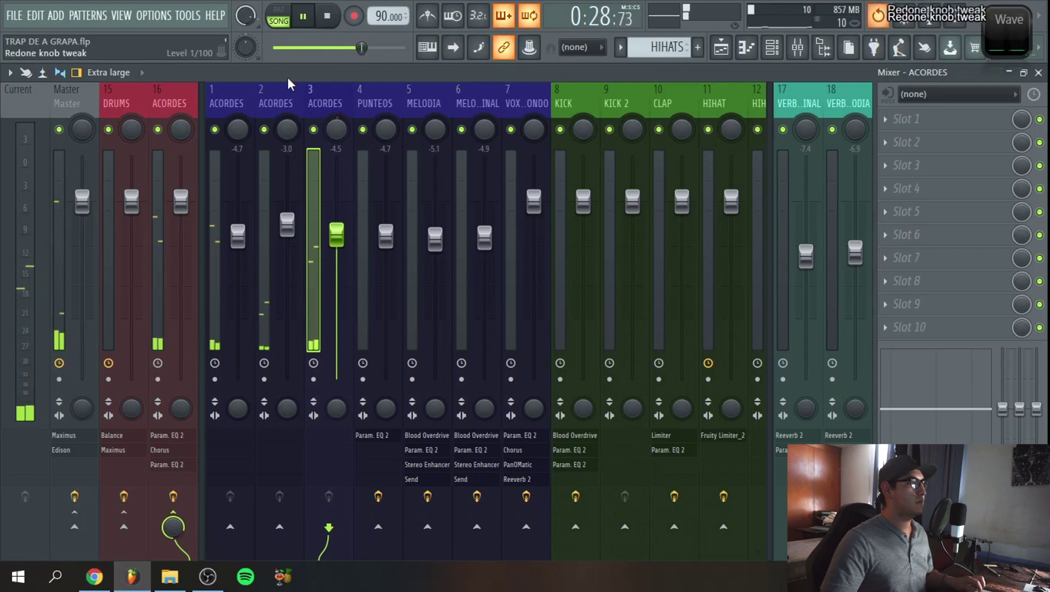
pyautogui.hotkey('ctrl', 'alt', 'z')
pyautogui.hotkey('ctrl', 'alt', 'z')
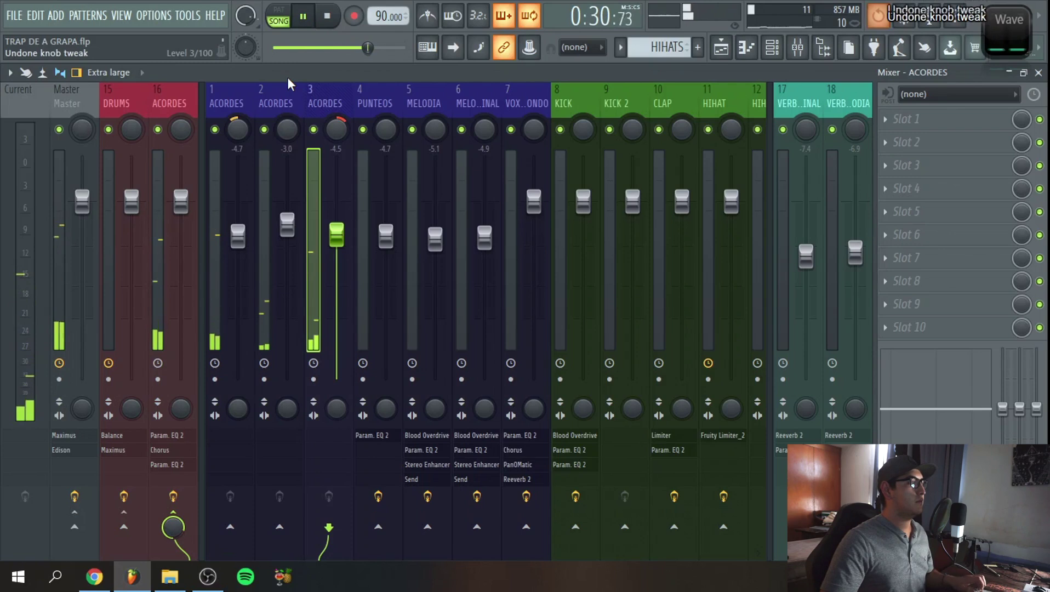
pyautogui.click(329, 25)
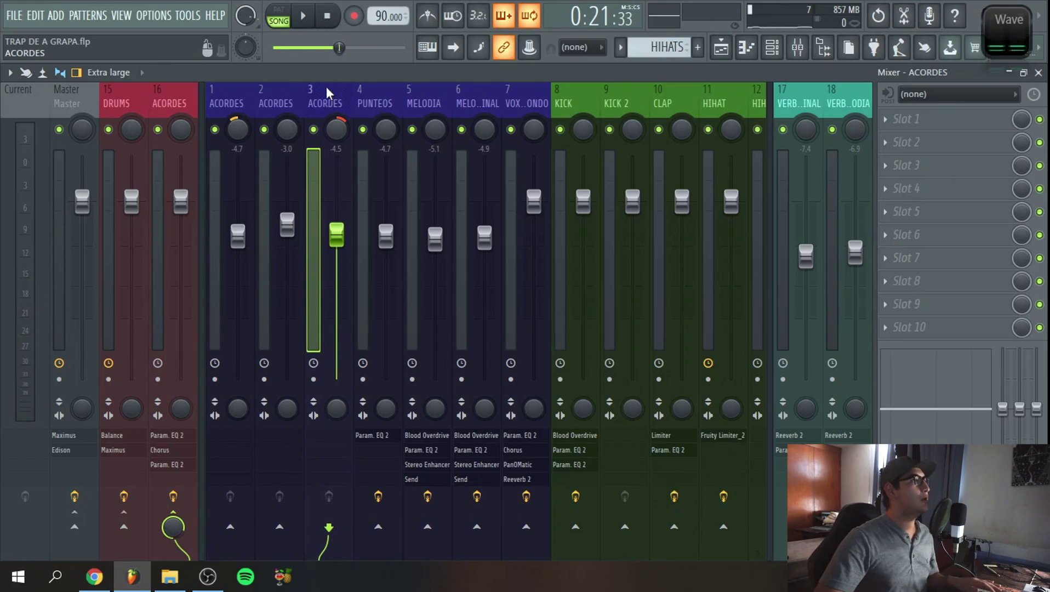
# - Open the first Fruity parametric EQ 2 on the ACORDES bus, mute all three bus effects, and play the unprocessed chords
pyautogui.click(160, 105)
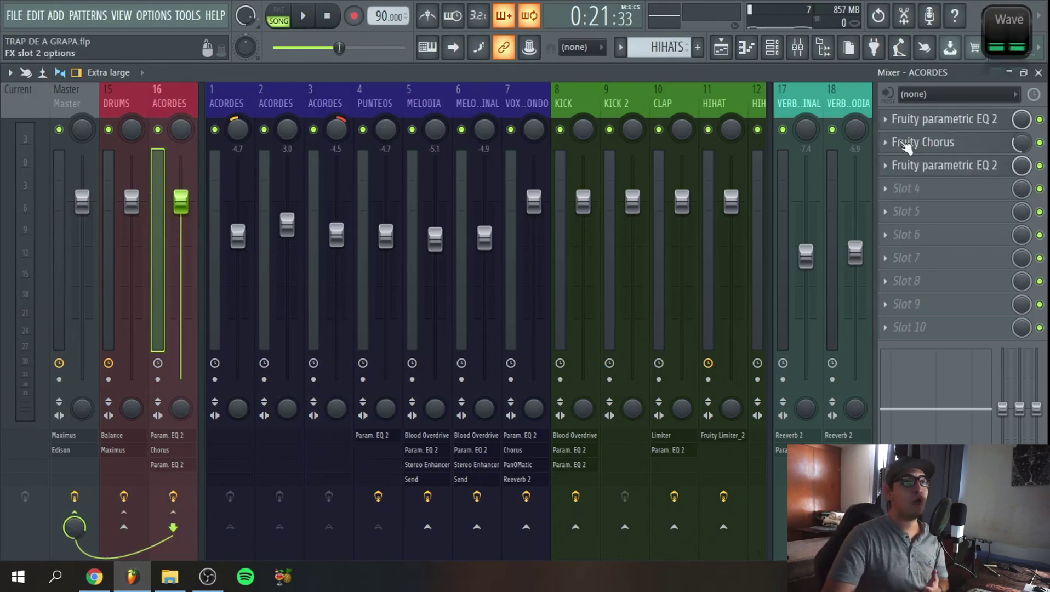
pyautogui.click(955, 121)
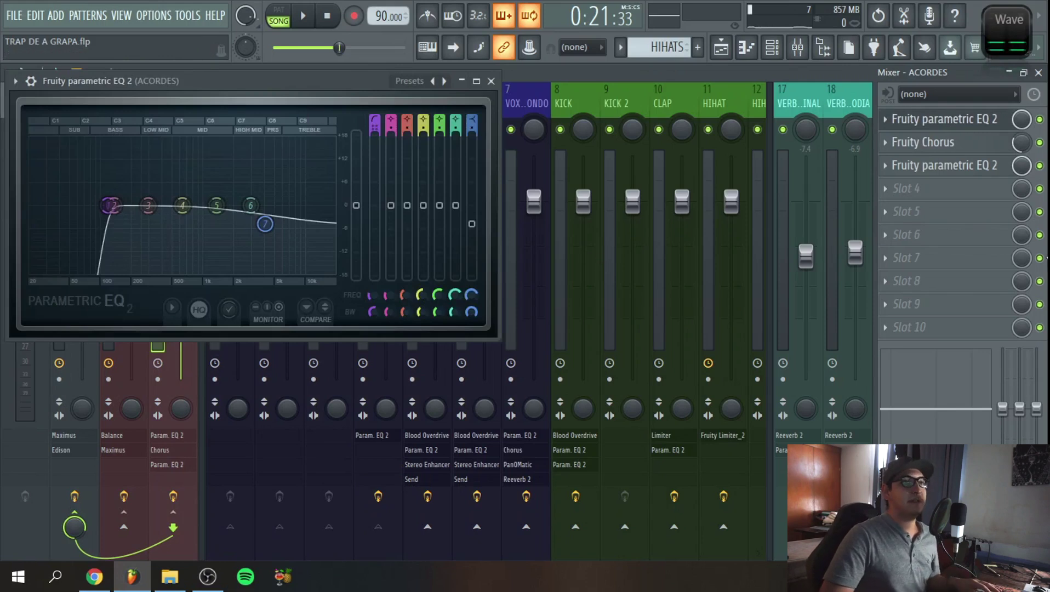
pyautogui.click(1039, 165)
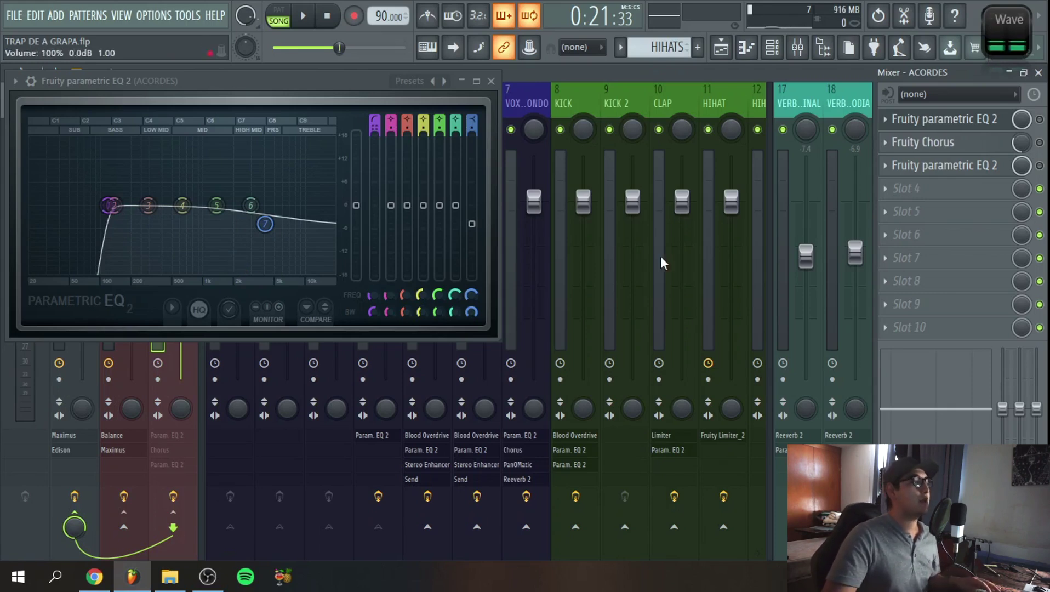
pyautogui.click(304, 18)
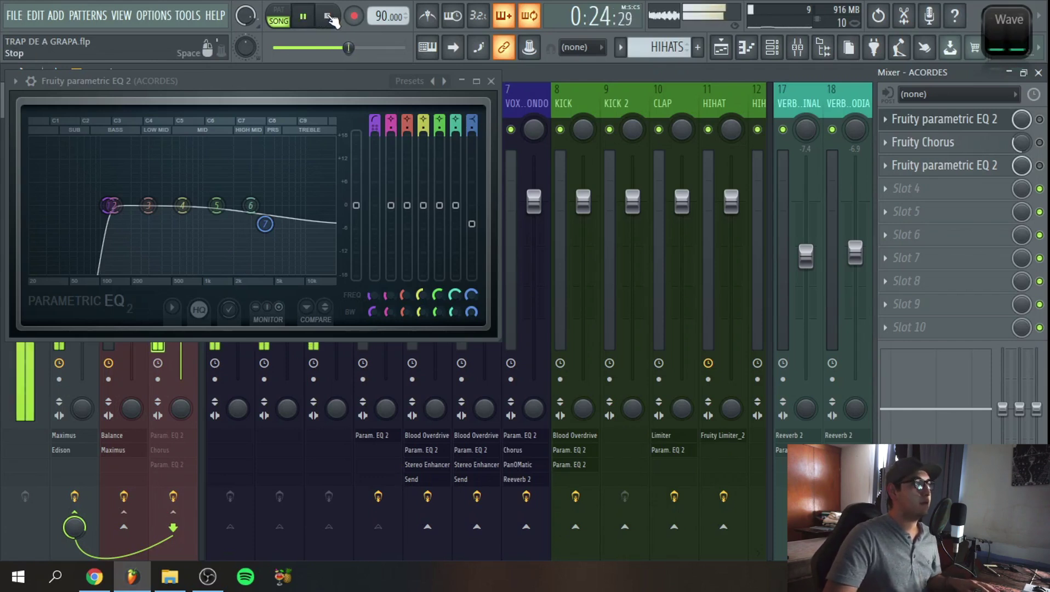
pyautogui.press('space')
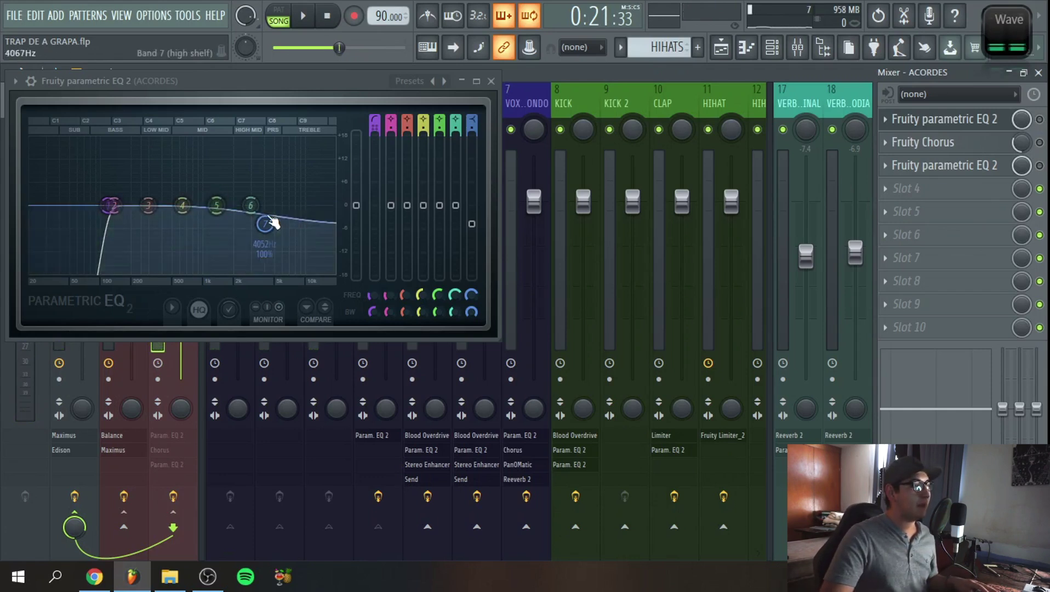
# - Play the chords while comparing the ACORDES bus's first Fruity parametric EQ 2 off and on, leaving it enabled
pyautogui.click(1039, 119)
pyautogui.click(303, 15)
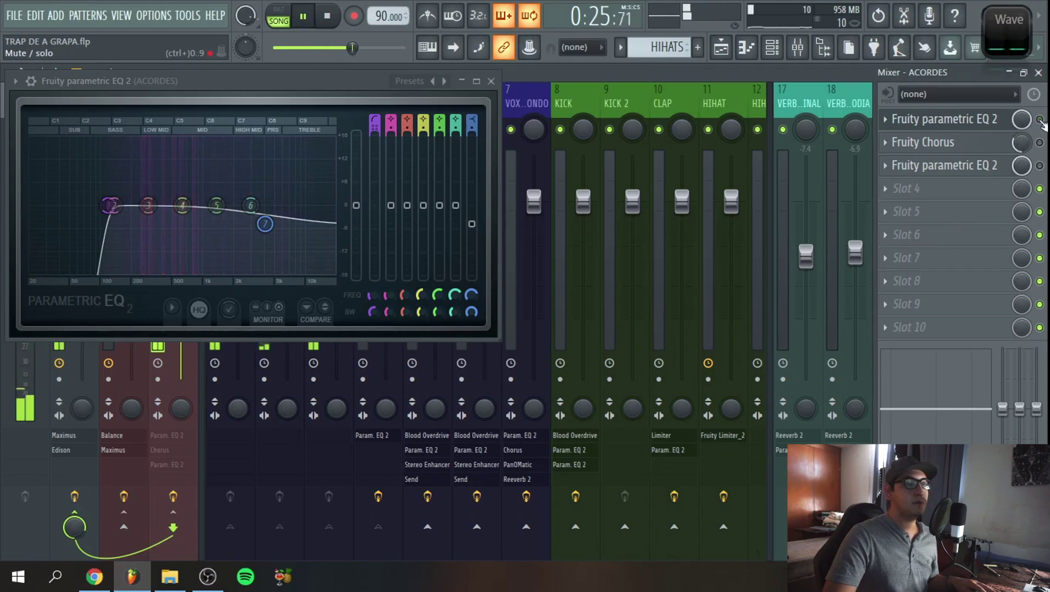
pyautogui.click(1039, 120)
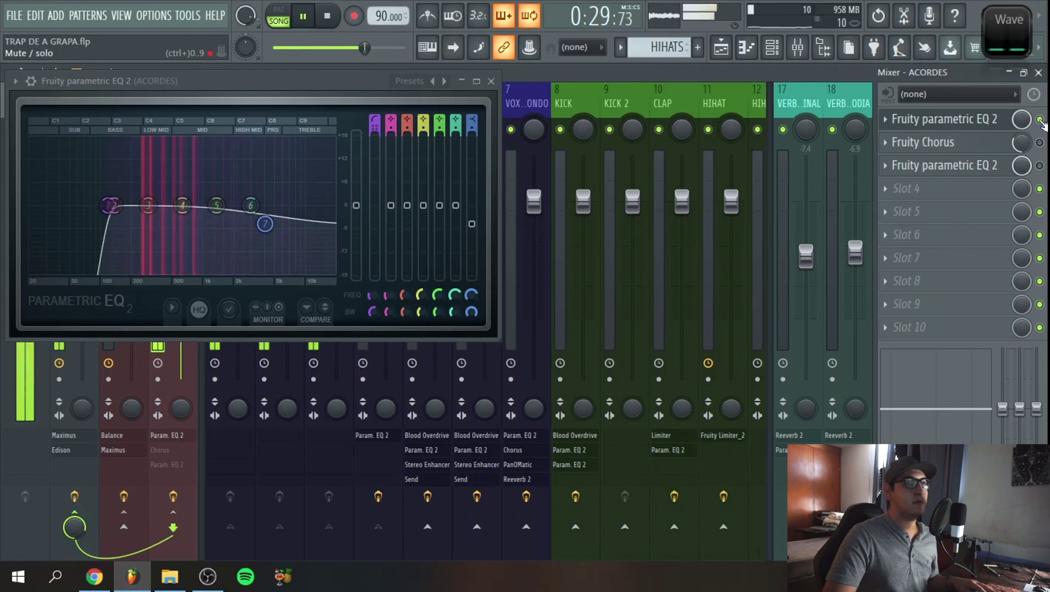
pyautogui.press('space')
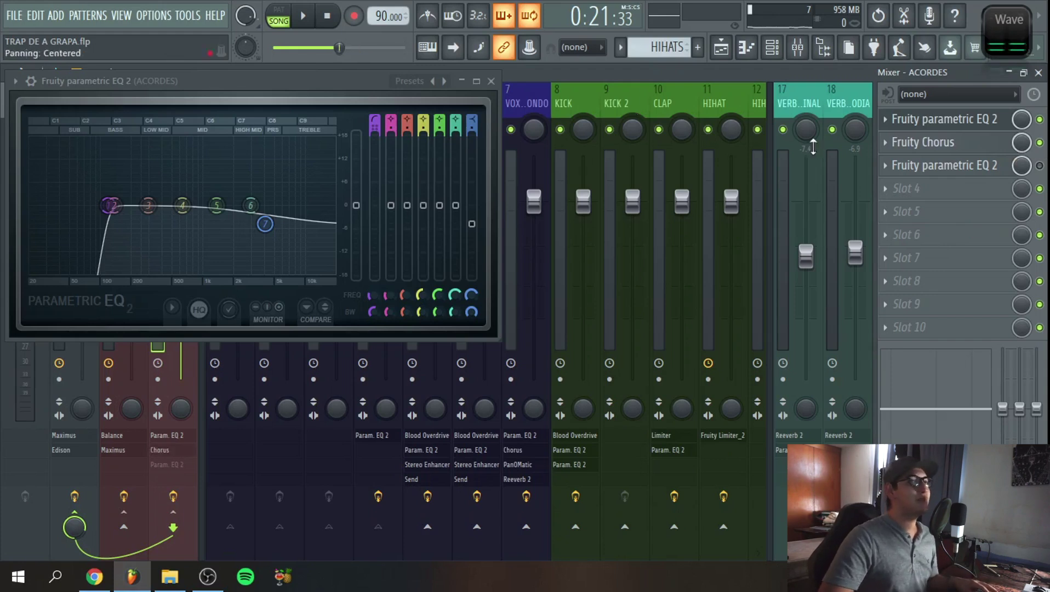
# - Open the Fruity Chorus on the ACORDES bus, lower its mix level slightly, and play the chords through it
pyautogui.click(900, 143)
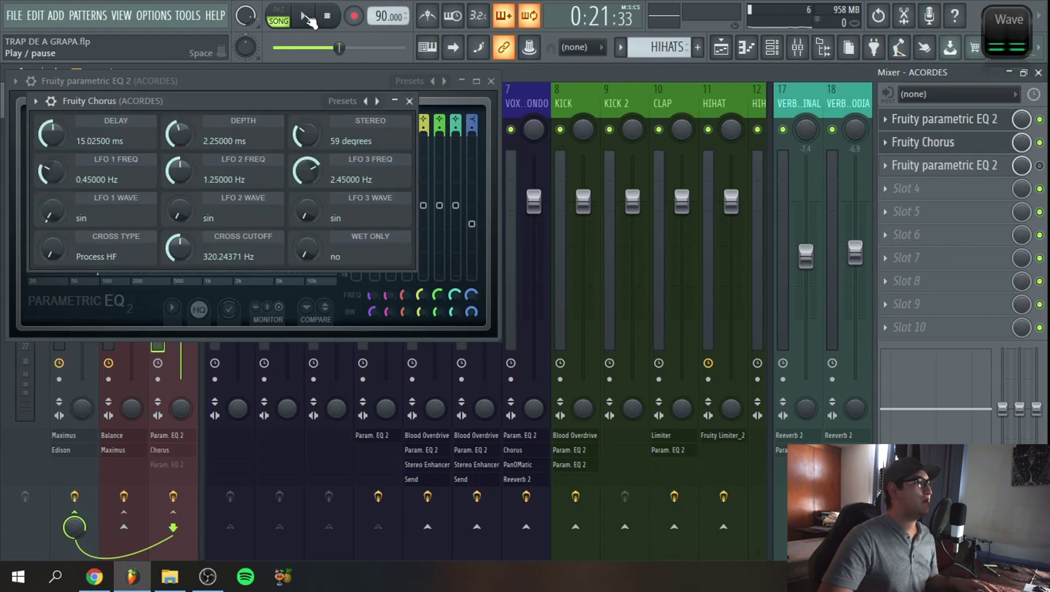
pyautogui.click(307, 17)
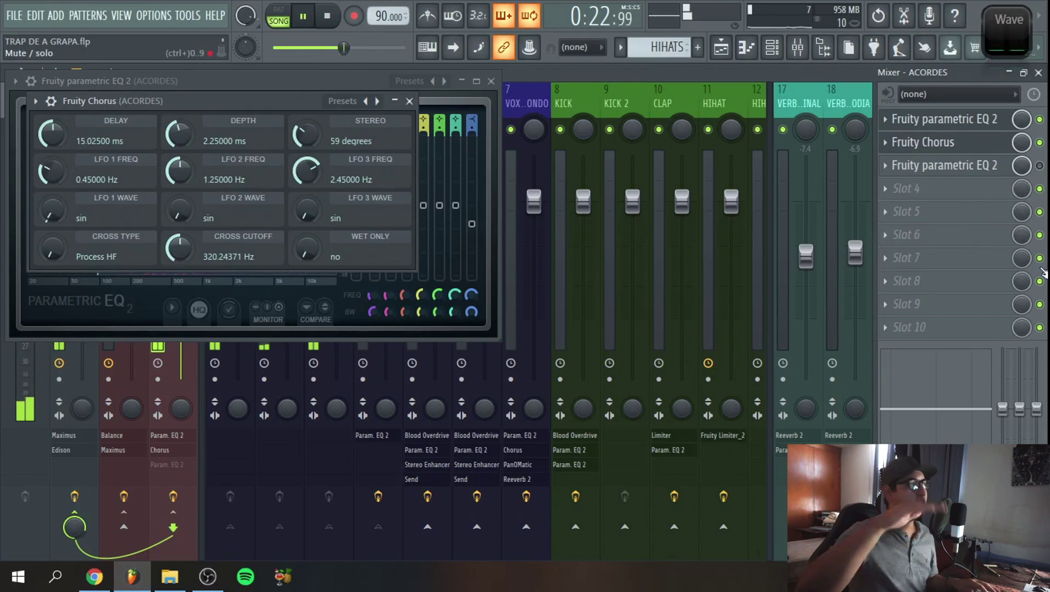
pyautogui.moveTo(1021, 142); pyautogui.dragTo(1021, 156)
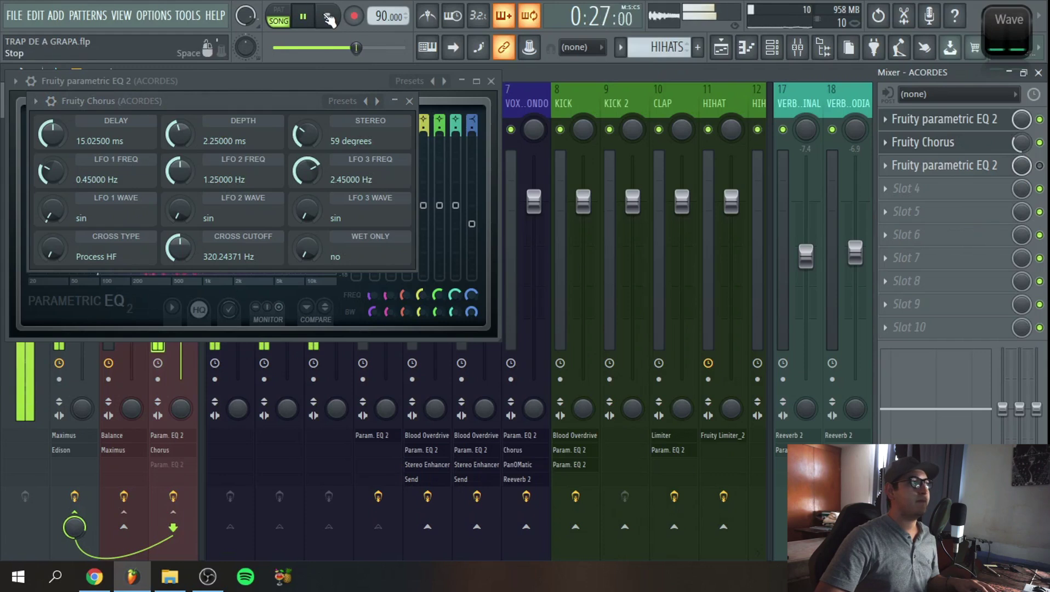
pyautogui.press('space')
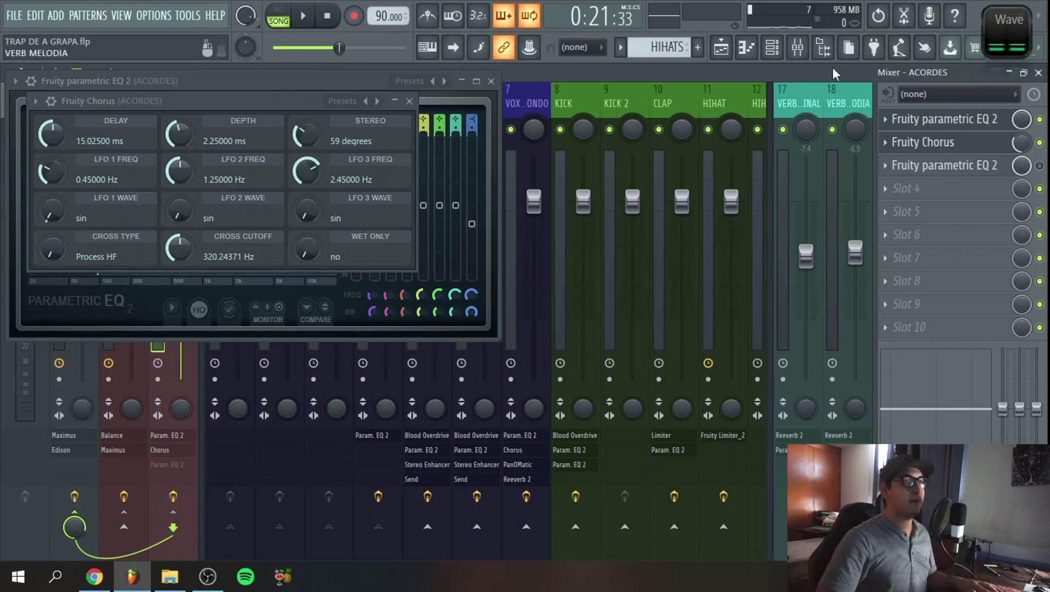
pyautogui.click(302, 15)
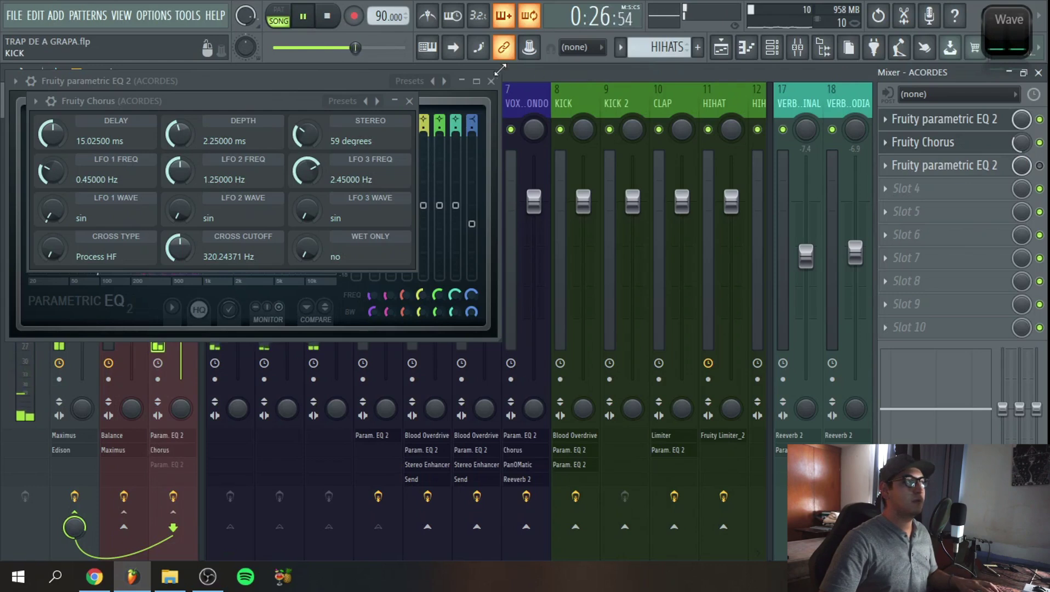
pyautogui.click(335, 17)
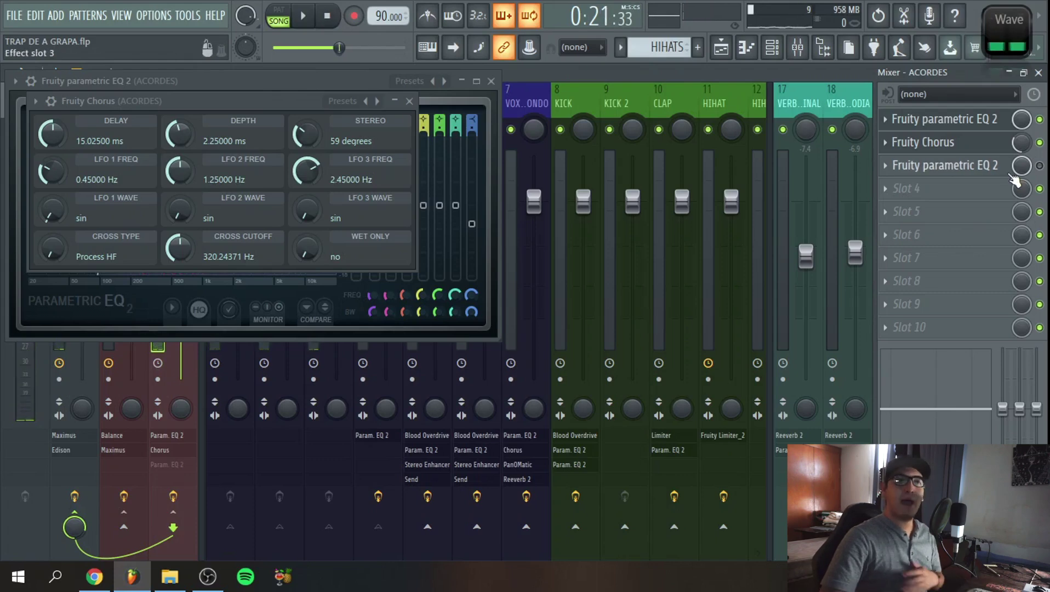
# - Inspect and enable the second Fruity parametric EQ 2 on the ACORDES bus, and close the open effect windows
pyautogui.click(948, 165)
pyautogui.moveTo(681, 107); pyautogui.dragTo(309, 103)
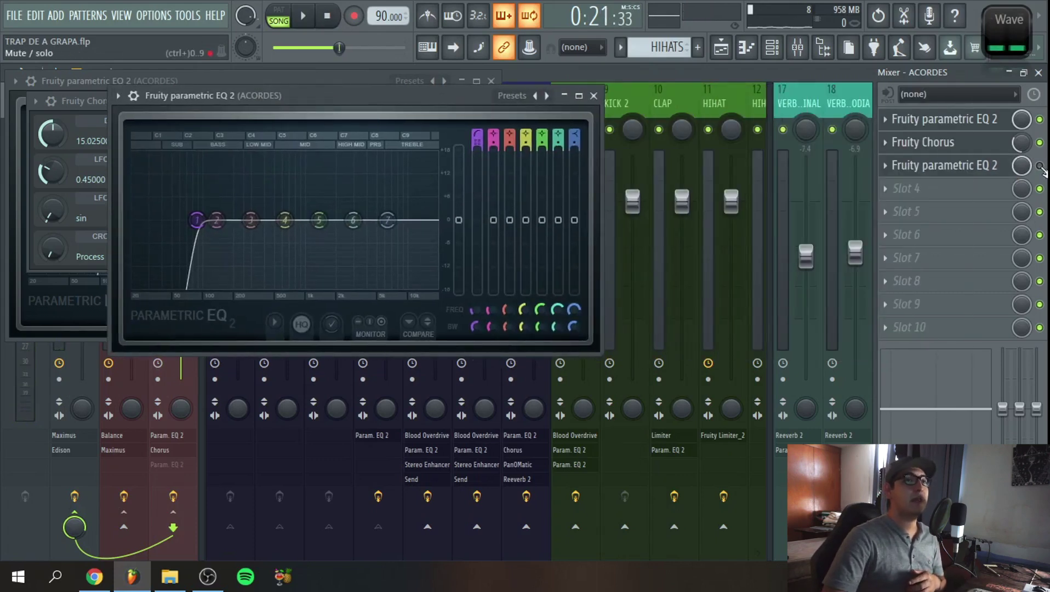
pyautogui.press('Escape')
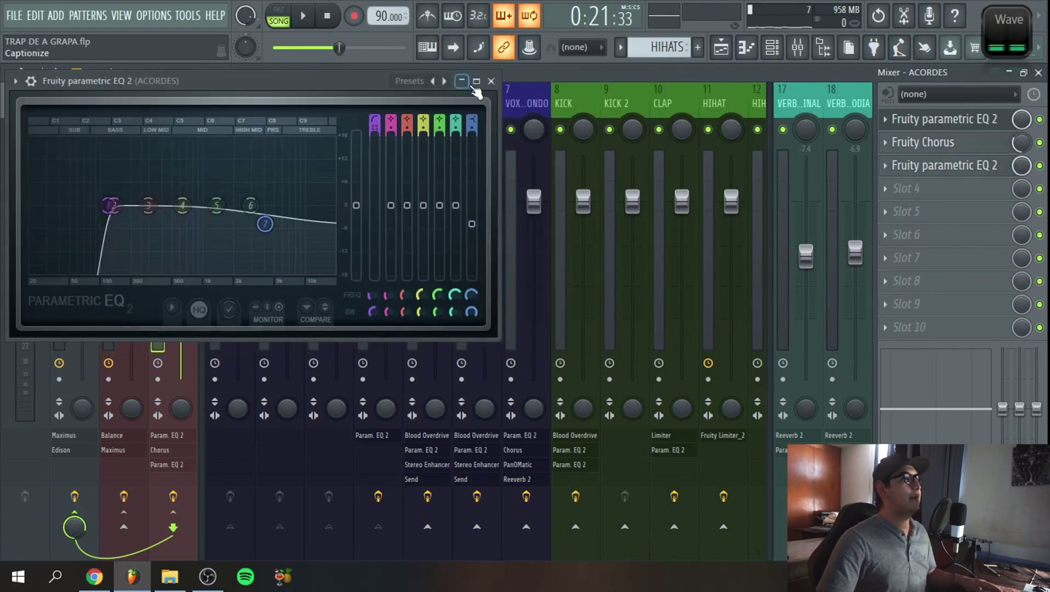
pyautogui.click(491, 81)
# - Play the chords from the start of the arrangement and watch the automated low cut in the ACORDES bus's second Fruity parametric EQ 2
pyautogui.press('F5')
pyautogui.press('space')
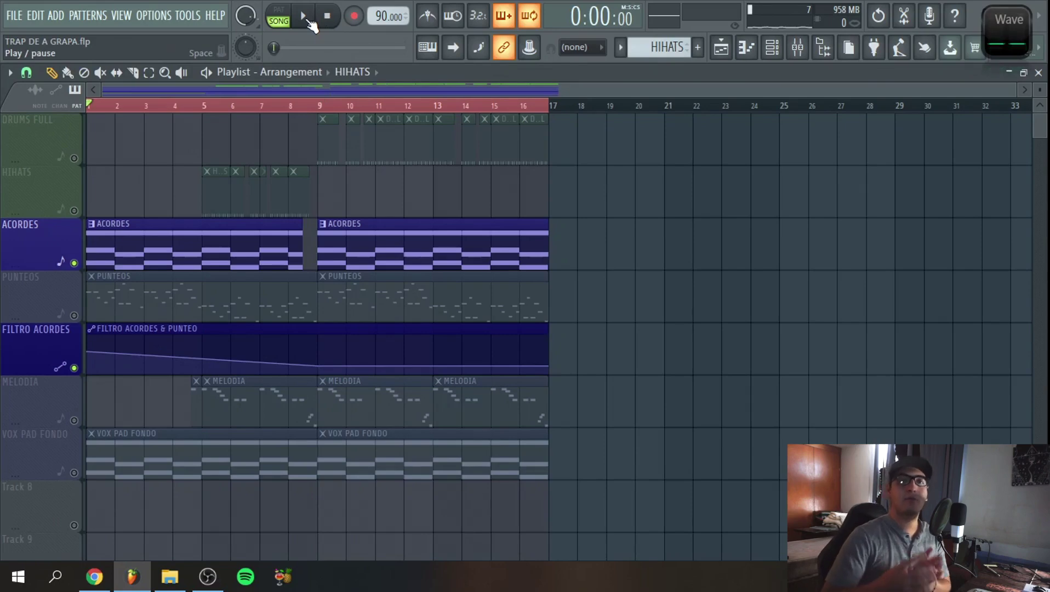
pyautogui.click(308, 19)
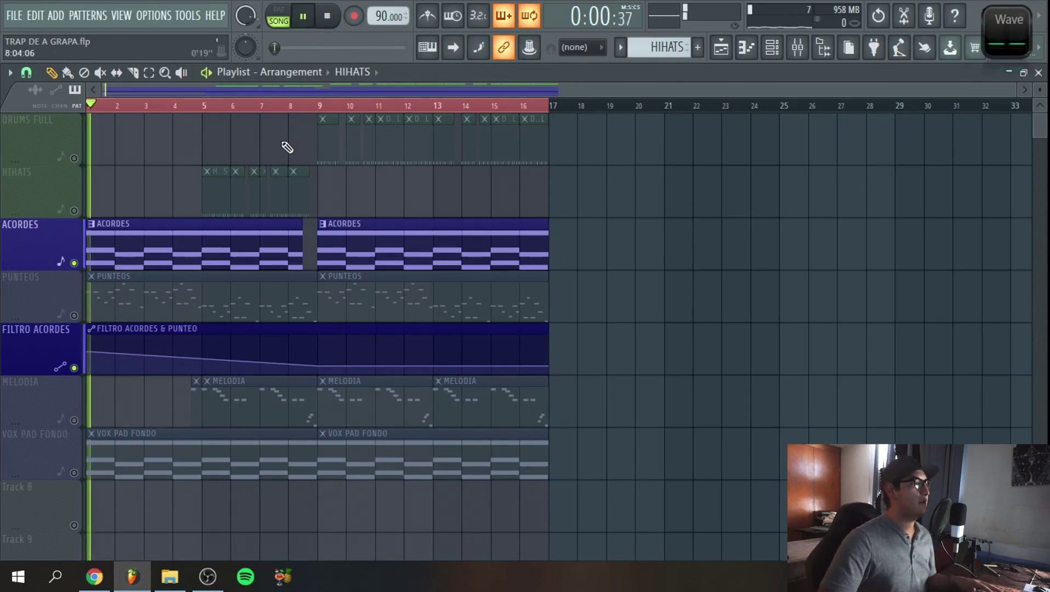
pyautogui.press('F9')
pyautogui.click(991, 166)
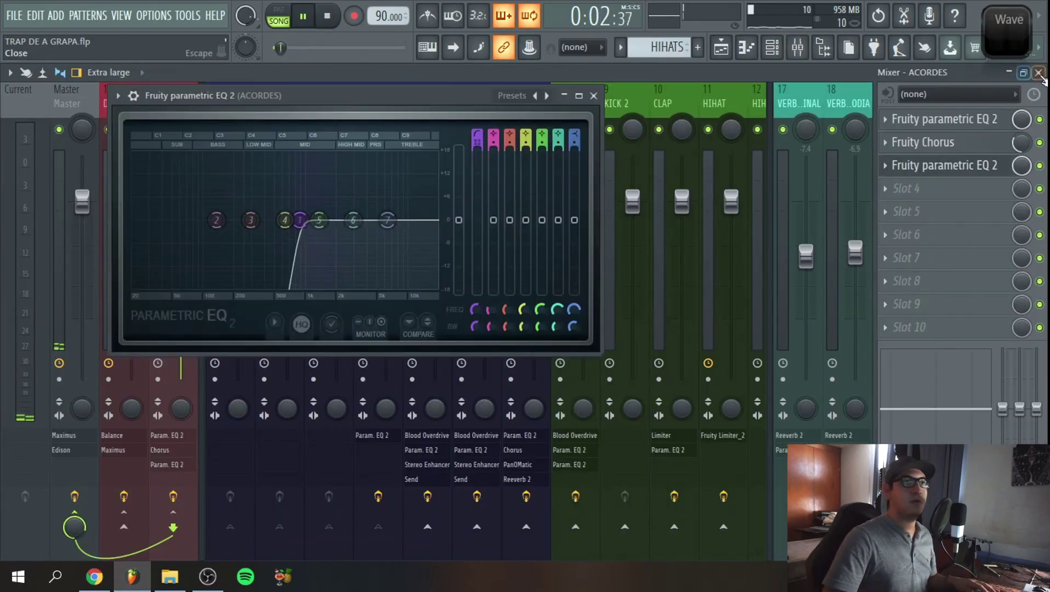
pyautogui.press('F5')
pyautogui.moveTo(343, 104); pyautogui.dragTo(250, 28)
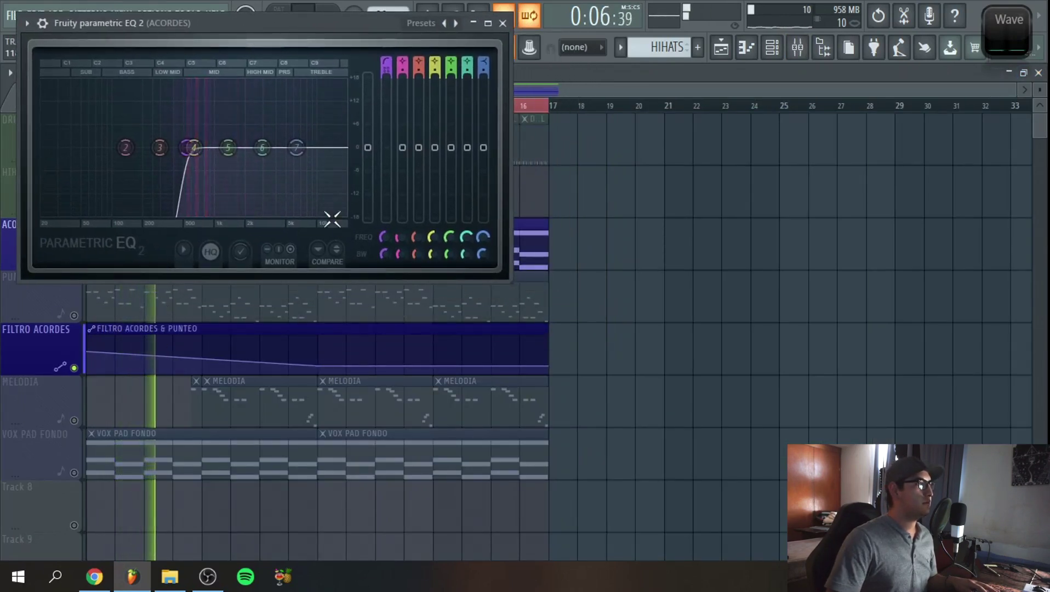
pyautogui.moveTo(245, 21); pyautogui.dragTo(246, 42)
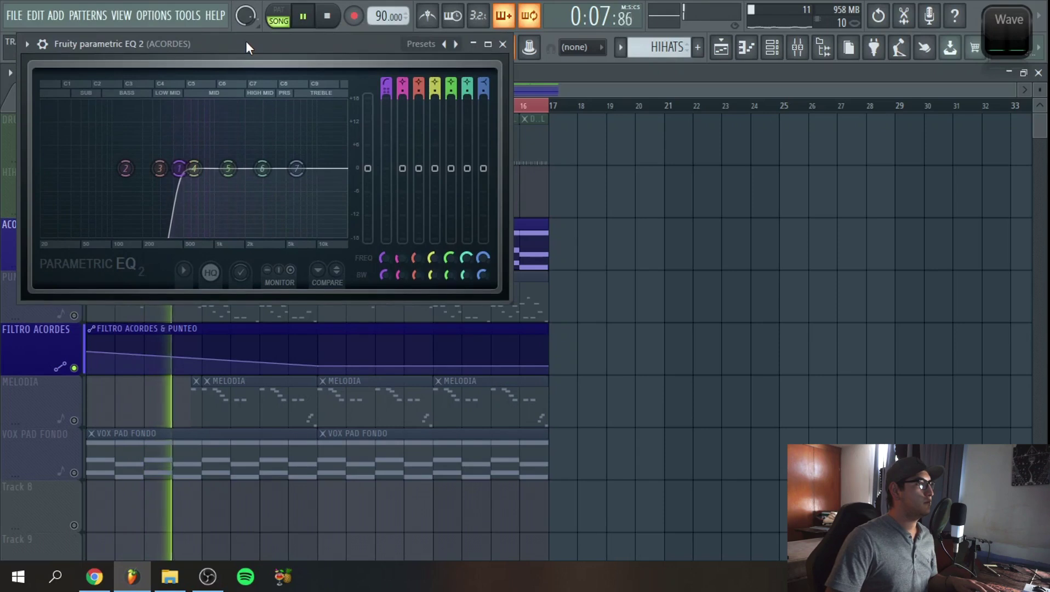
pyautogui.click(328, 17)
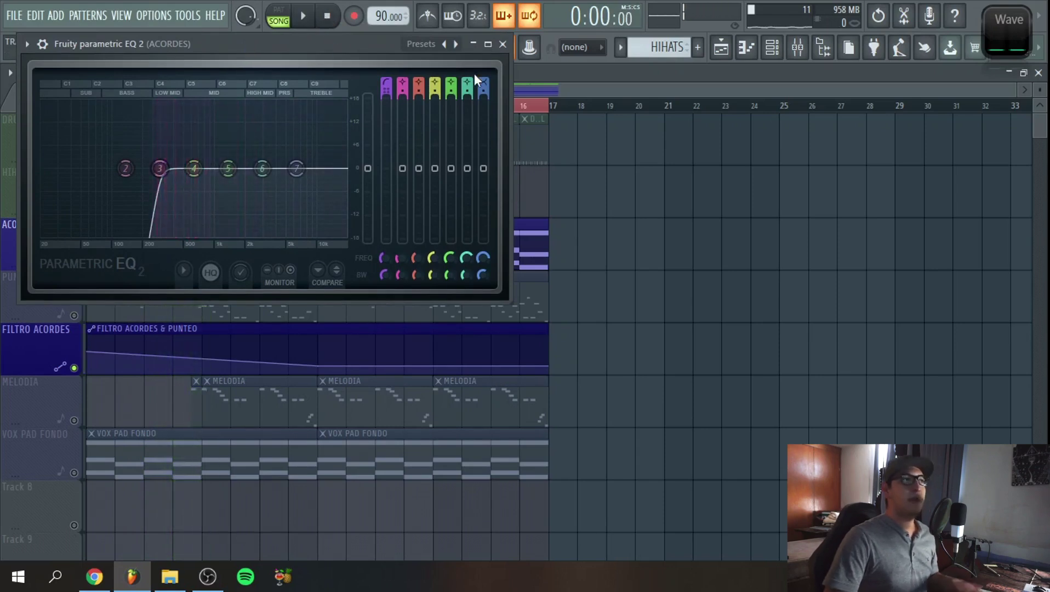
pyautogui.click(503, 44)
# - Select the PUNTEOS mixer channel, solo the PUNTEOS playlist track, and play it from the start
pyautogui.press('F9')
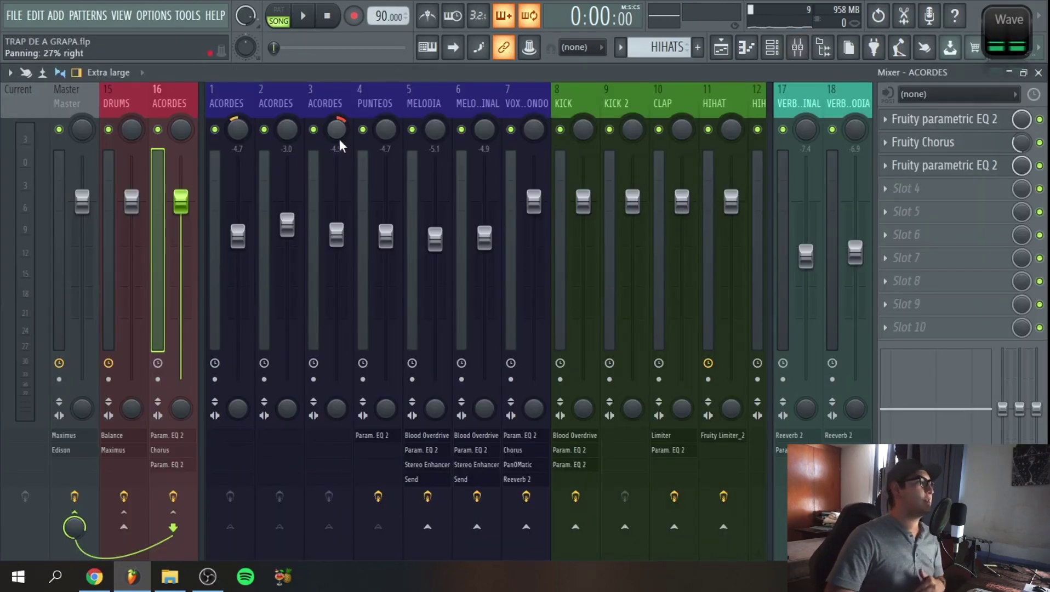
pyautogui.click(375, 105)
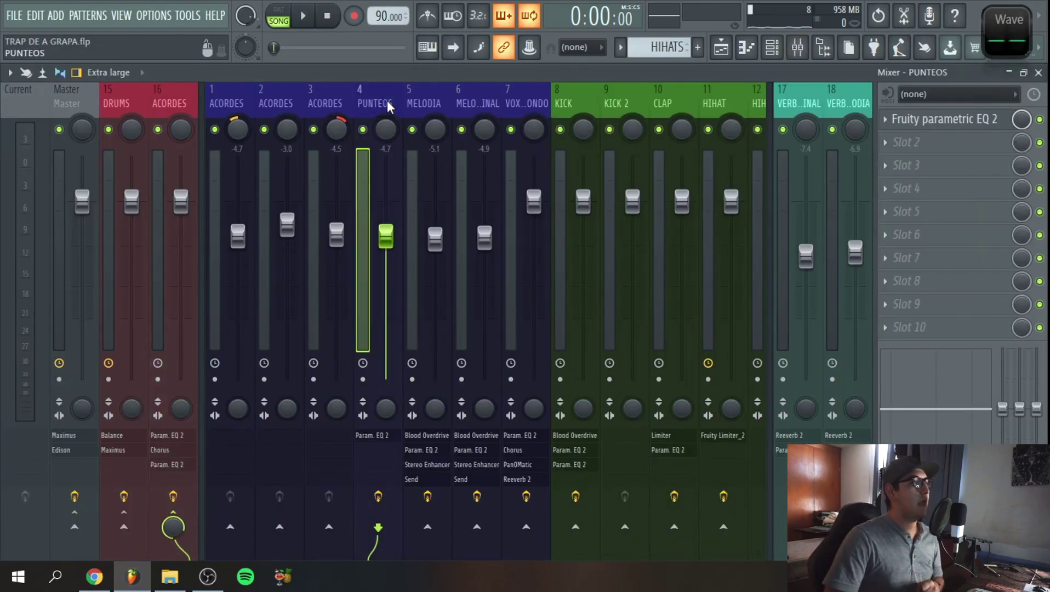
pyautogui.click(721, 47)
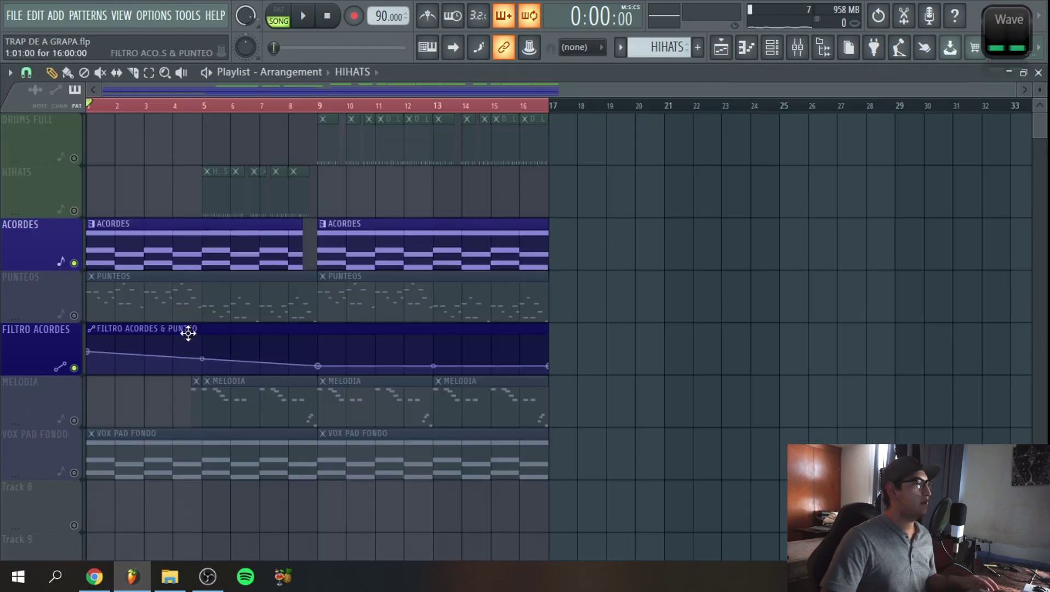
pyautogui.click(56, 317)
pyautogui.click(308, 21)
pyautogui.press('F9')
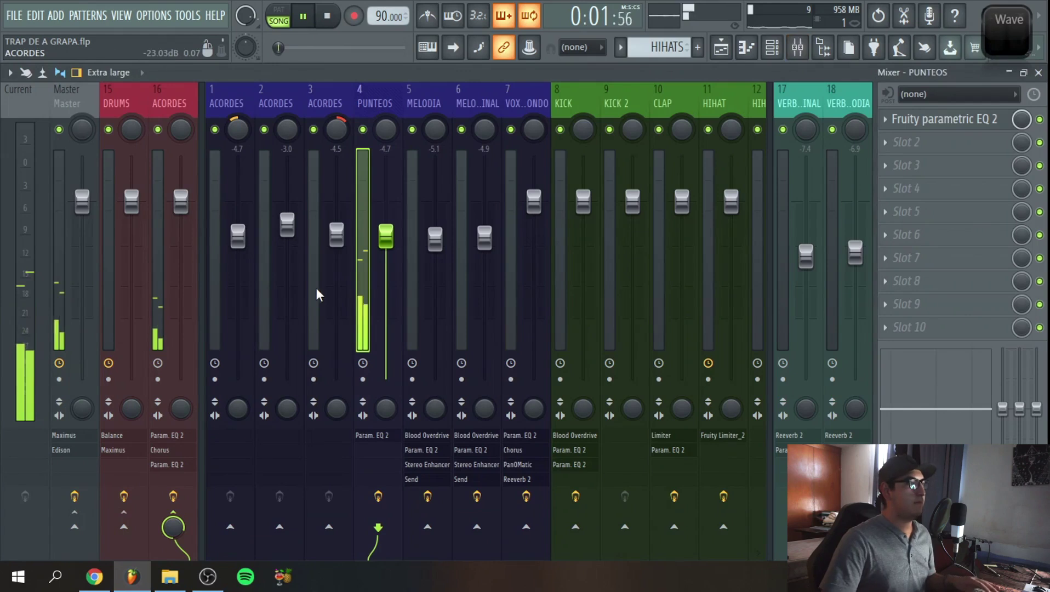
# - Inspect the PUNTEOS channel's Fruity parametric EQ 2 during playback and bypass it once stopped
pyautogui.click(932, 119)
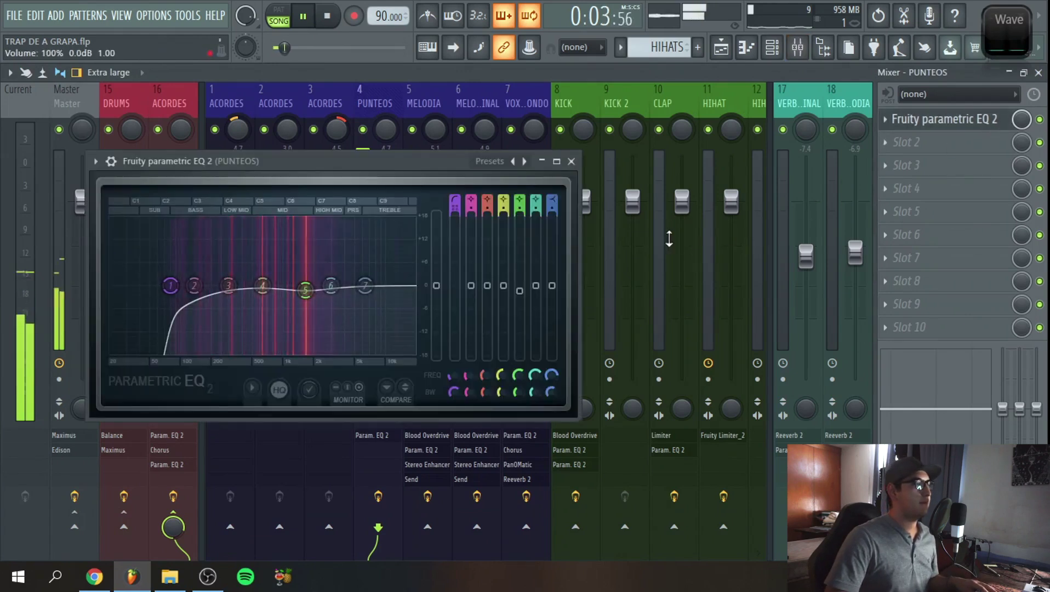
pyautogui.click(336, 22)
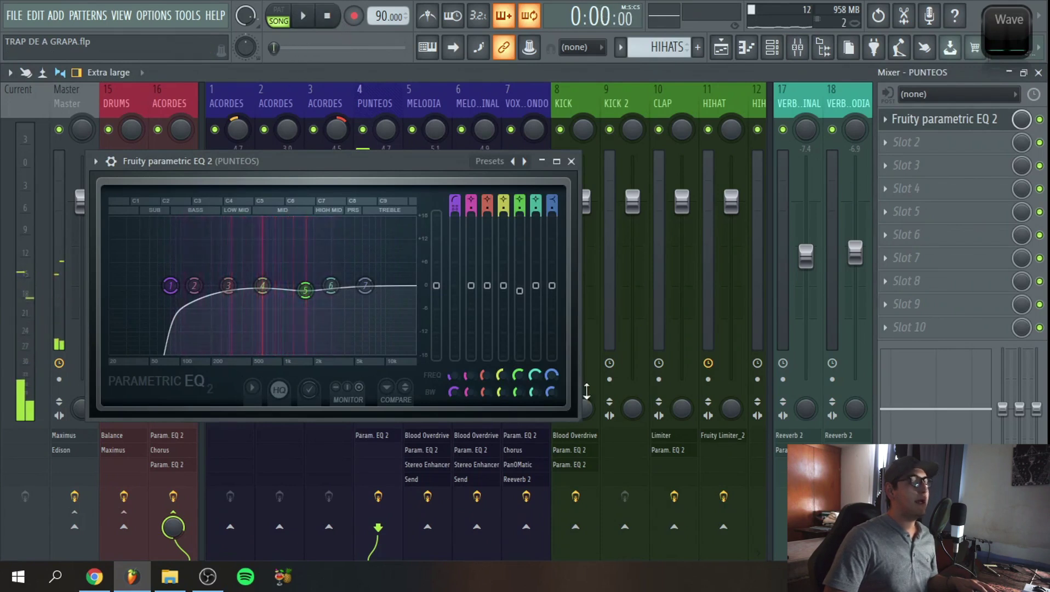
pyautogui.click(1040, 119)
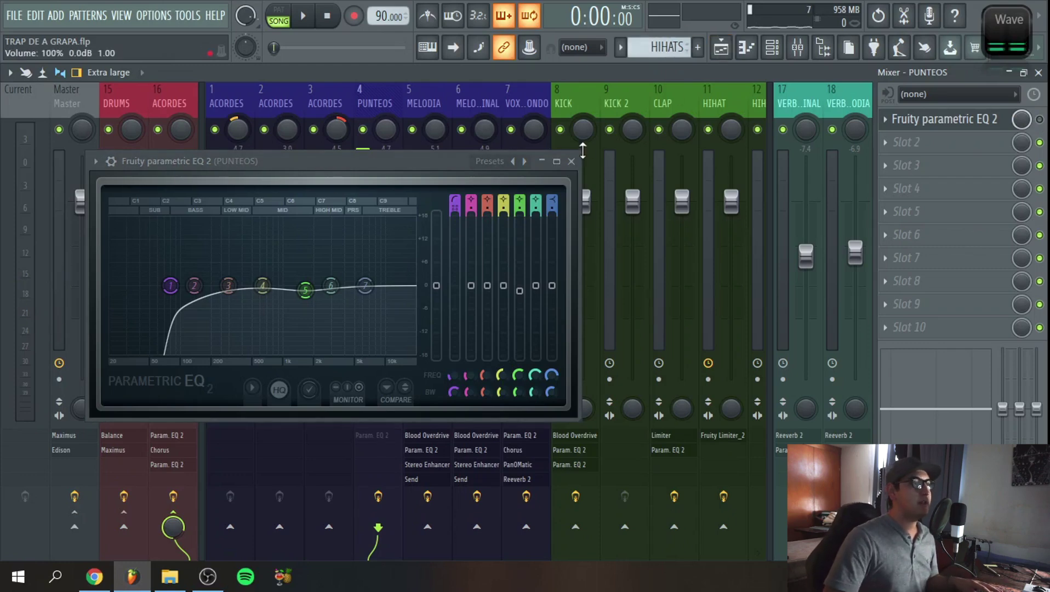
pyautogui.click(571, 161)
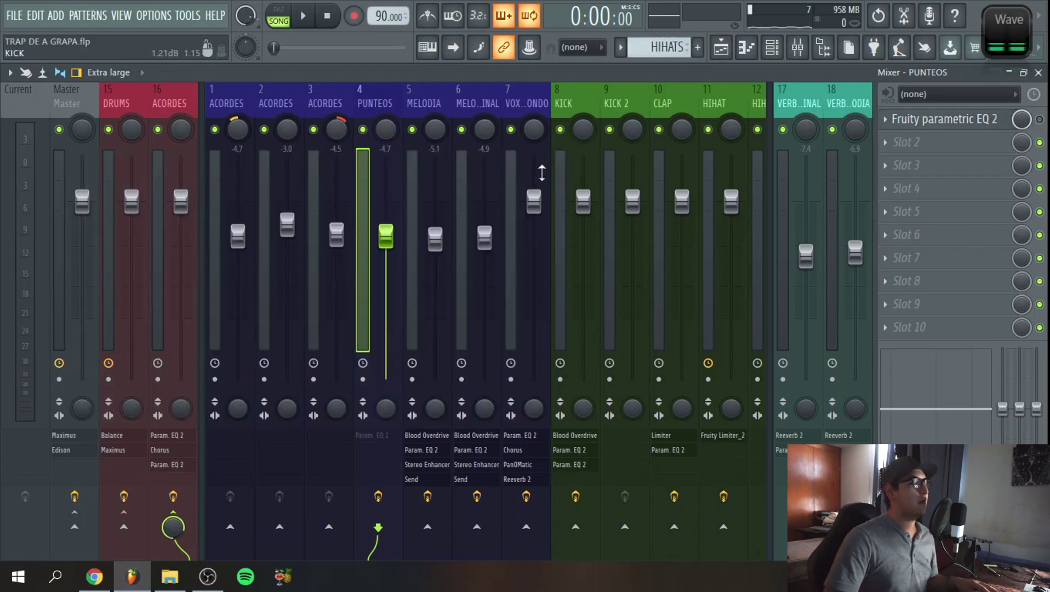
# - Enable the ACORDES and FILTRO ACORDES playlist tracks alongside PUNTEOS and place the playhead at bar 9
pyautogui.click(721, 49)
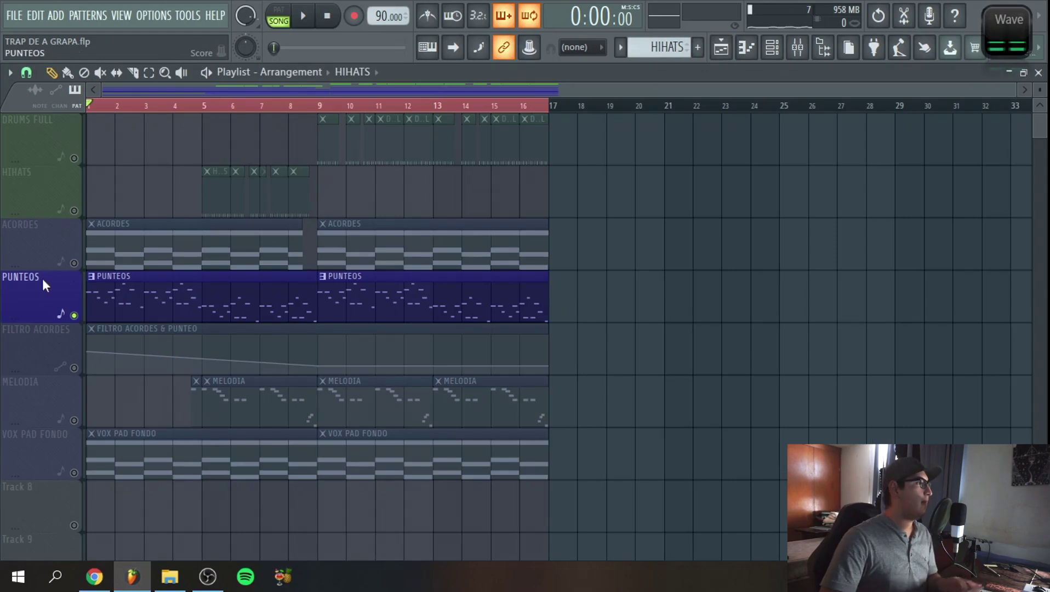
pyautogui.click(74, 368)
pyautogui.click(318, 104)
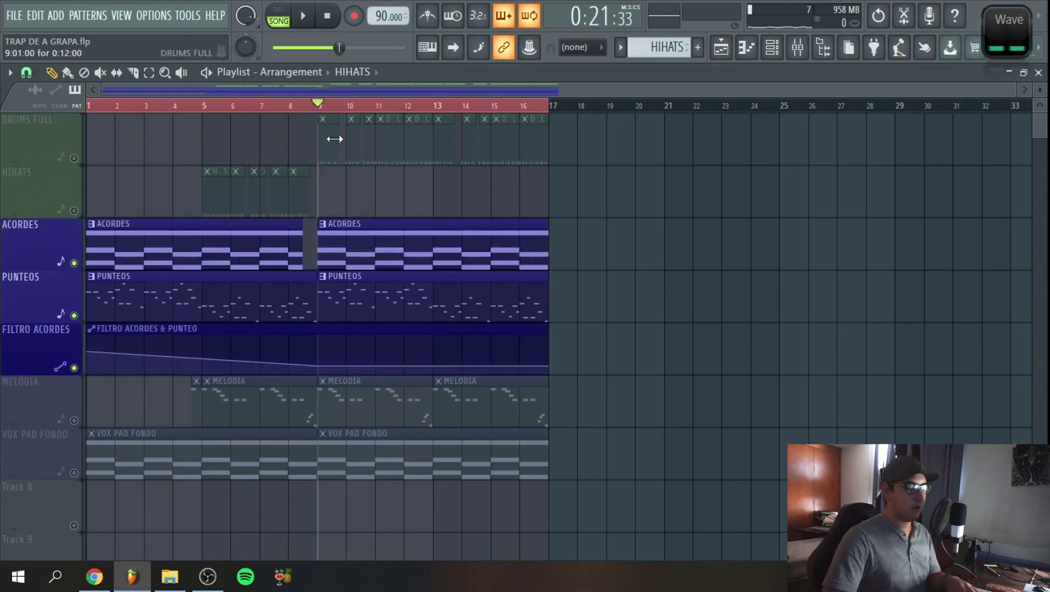
pyautogui.press('F9')
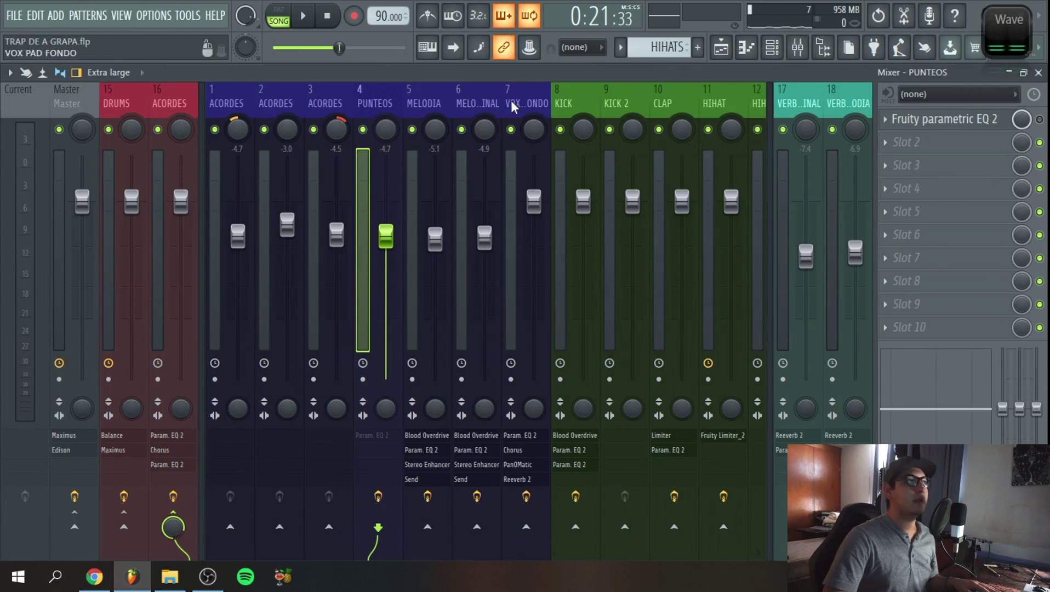
# - Play the chords and PUNTEOS together while comparing the PUNTEOS Fruity parametric EQ 2 off and on, leaving it enabled
pyautogui.click(298, 18)
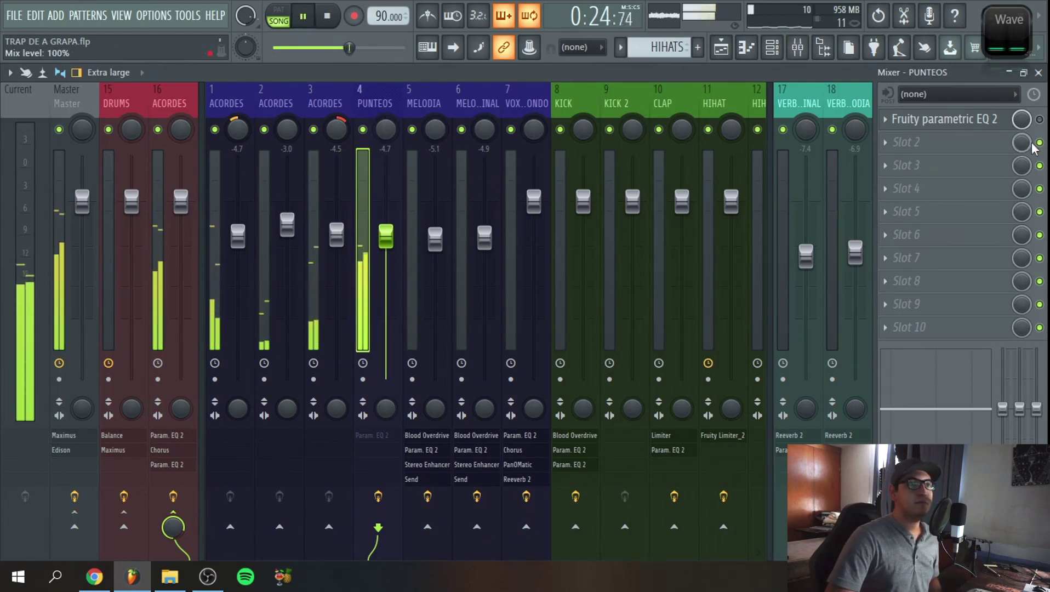
pyautogui.click(1040, 120)
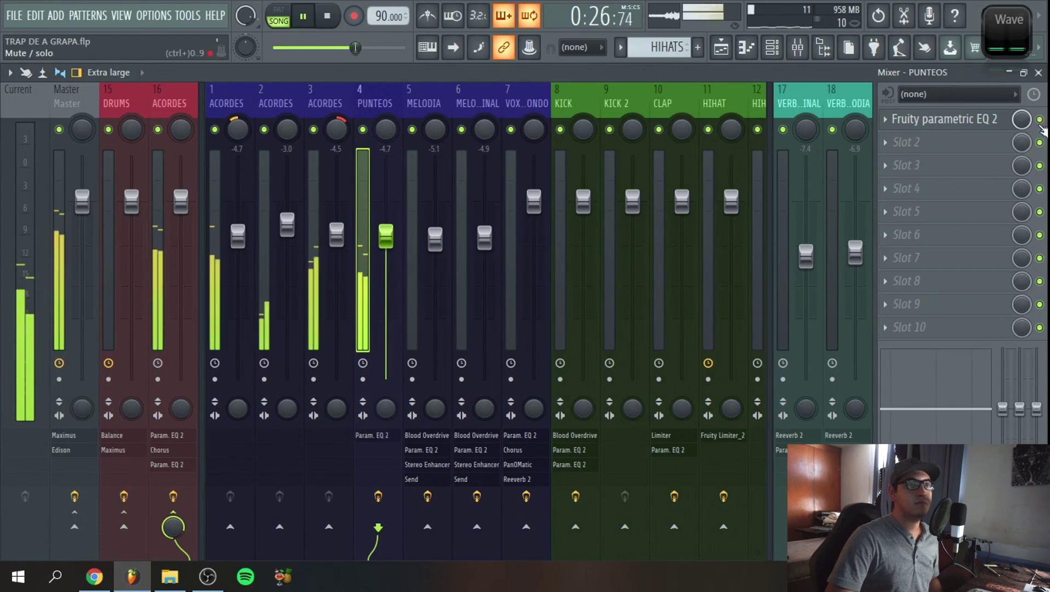
pyautogui.click(1040, 120)
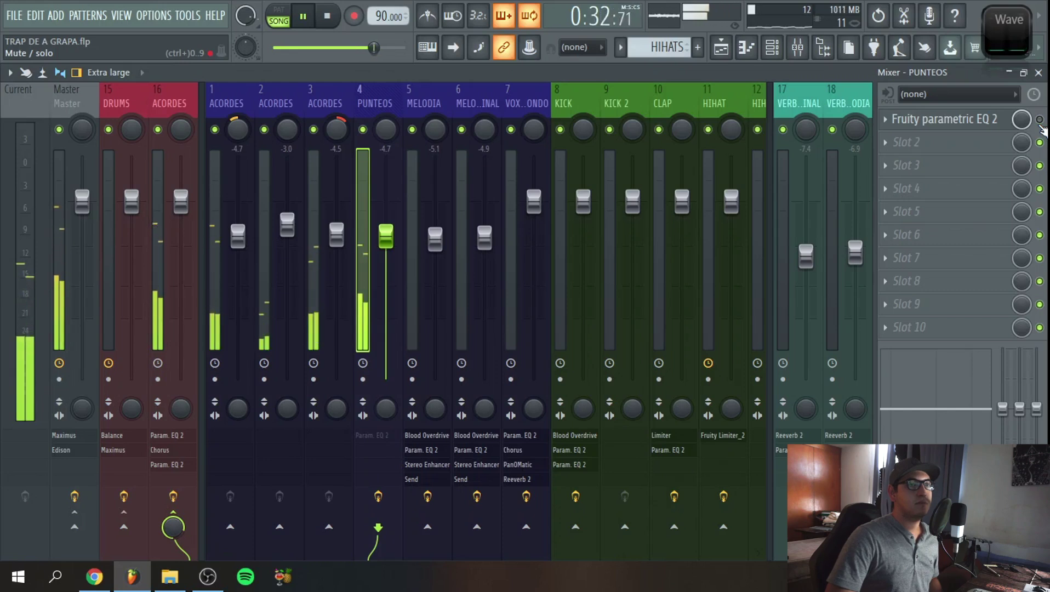
pyautogui.click(1040, 120)
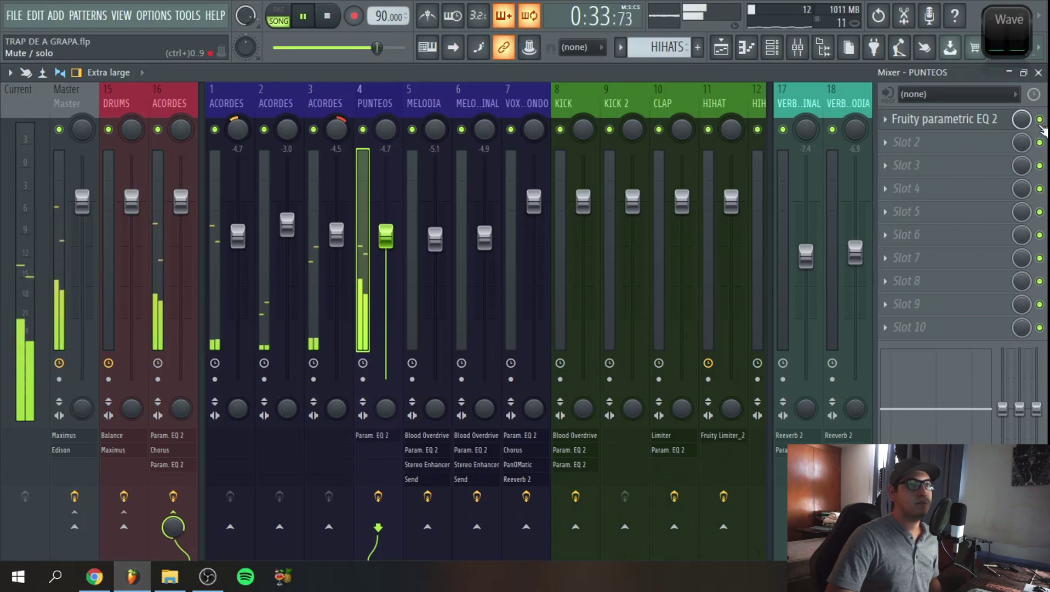
pyautogui.click(328, 16)
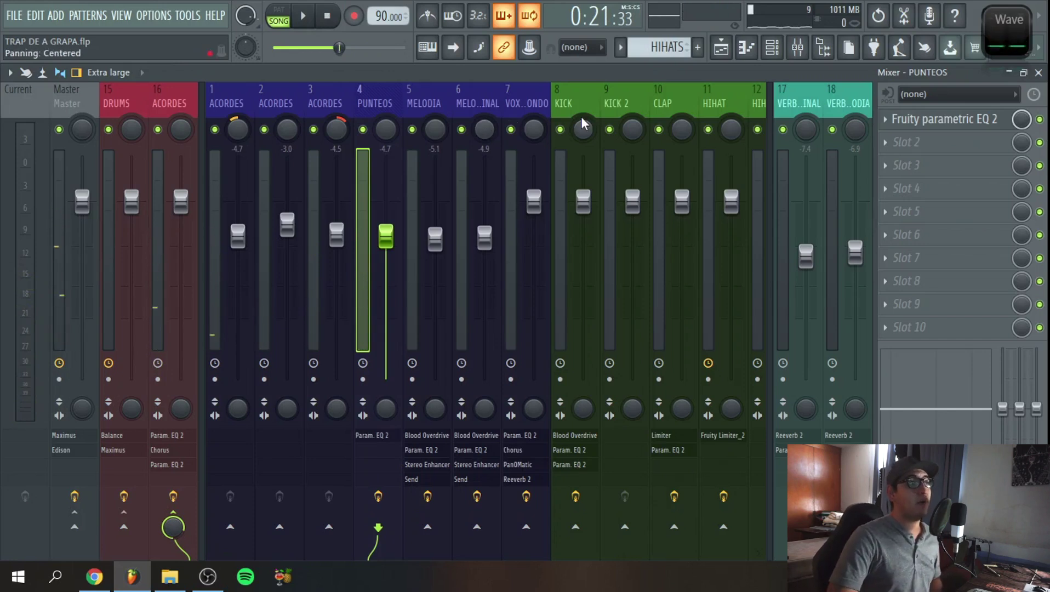
# - Compare the KICK and PUNTEOS mixer channels and examine the high-pass band of the PUNTEOS Fruity parametric EQ 2
pyautogui.click(612, 97)
pyautogui.click(583, 91)
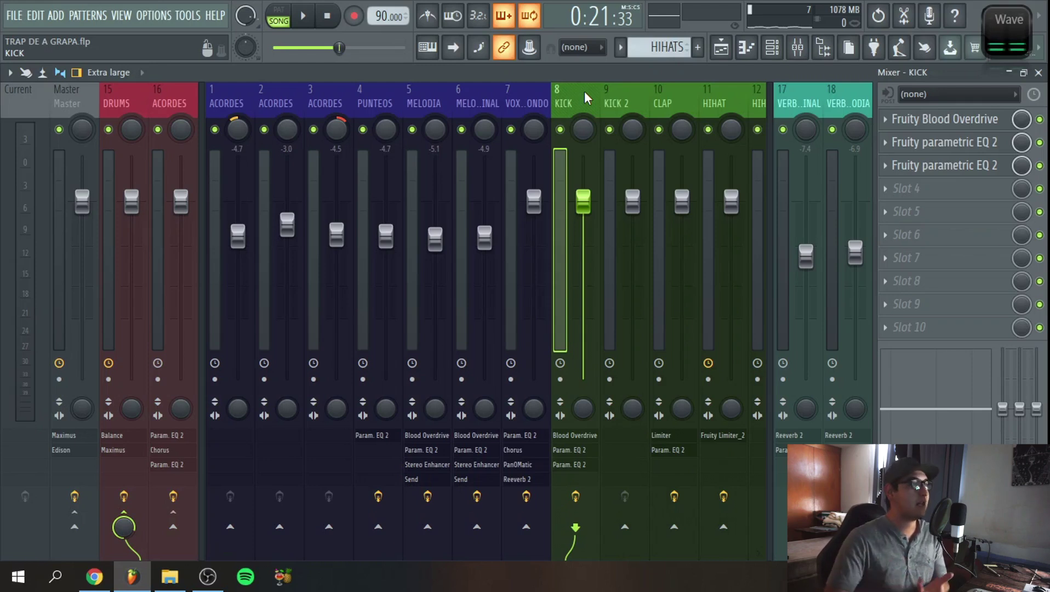
pyautogui.click(421, 102)
pyautogui.click(376, 103)
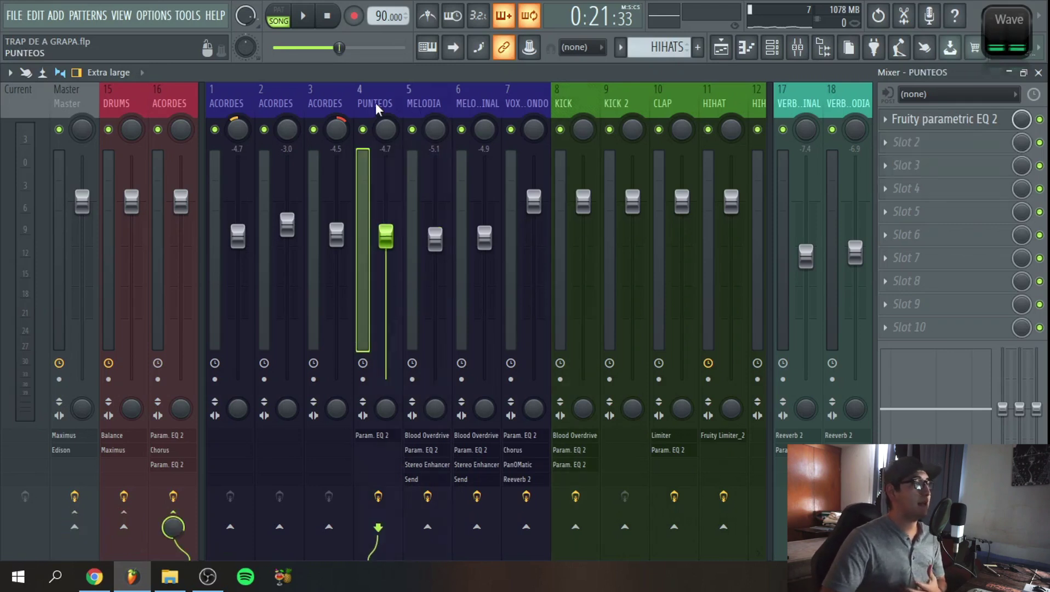
pyautogui.click(943, 119)
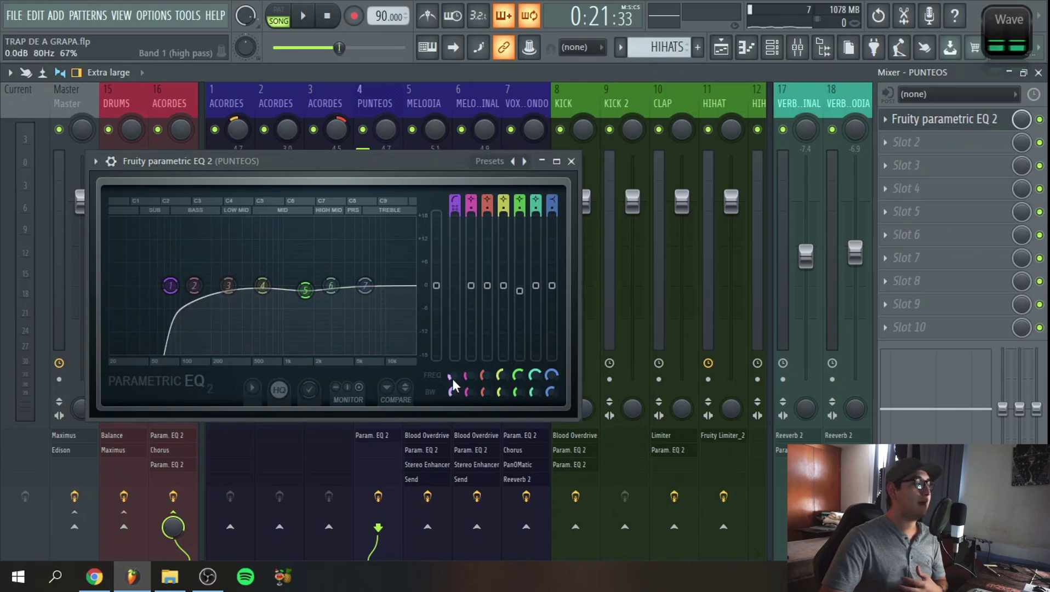
pyautogui.moveTo(453, 391); pyautogui.dragTo(453, 405)
pyautogui.hotkey('ctrl', 'z')
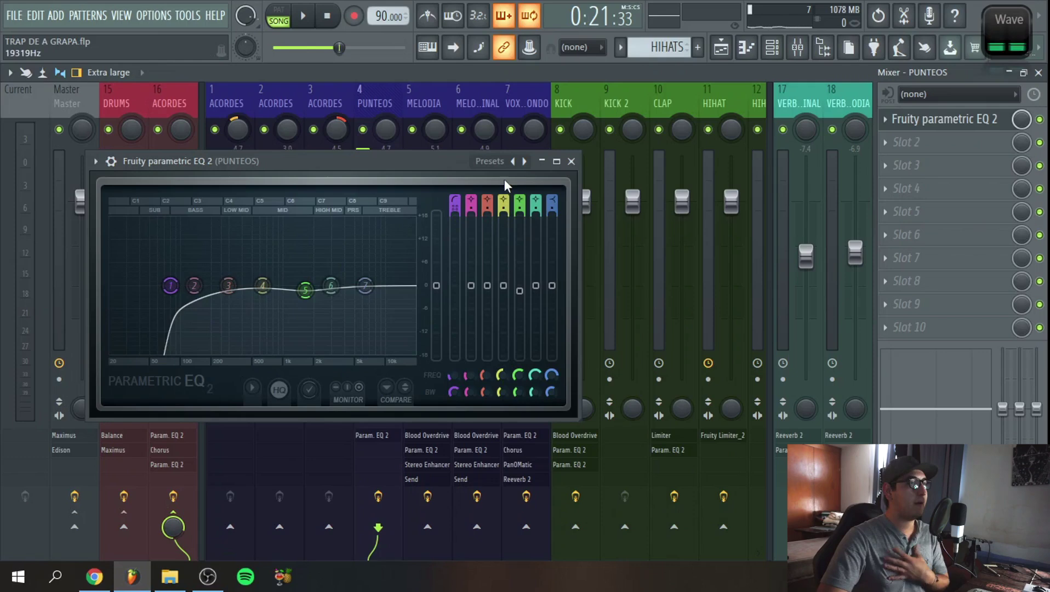
pyautogui.click(571, 160)
# - Select the MELODIA mixer channel, solo the MELODIA playlist track and play it from bar 9 while watching its levels
pyautogui.click(412, 224)
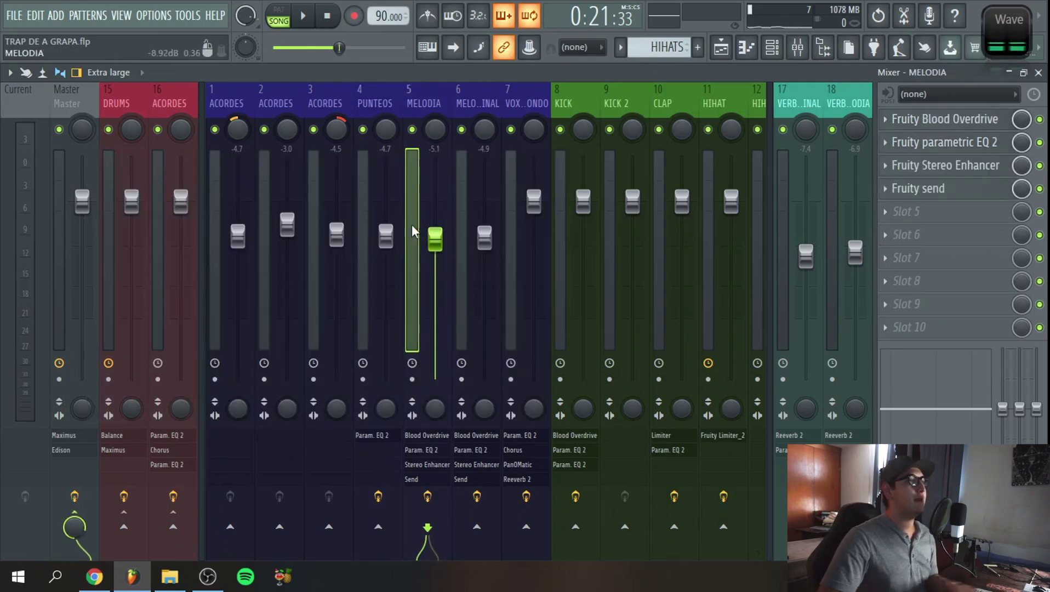
pyautogui.click(721, 48)
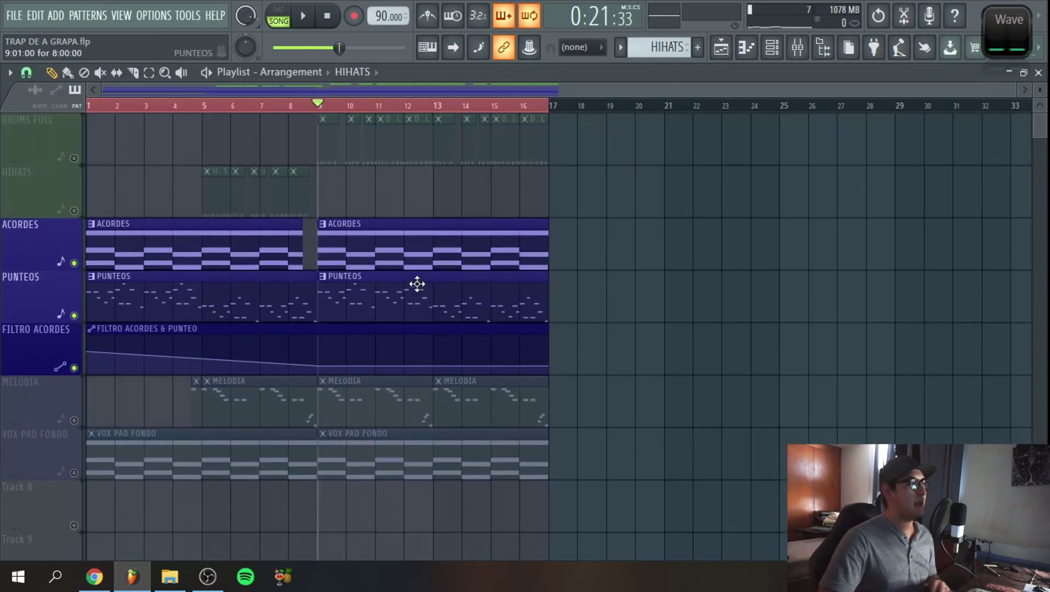
pyautogui.click(84, 418)
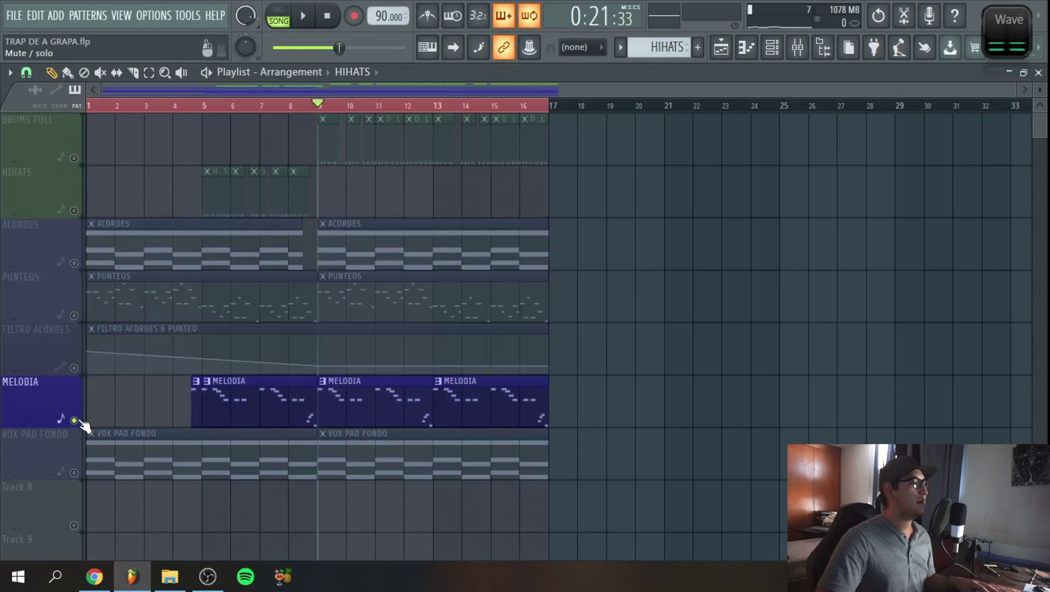
pyautogui.press('space')
pyautogui.press('F9')
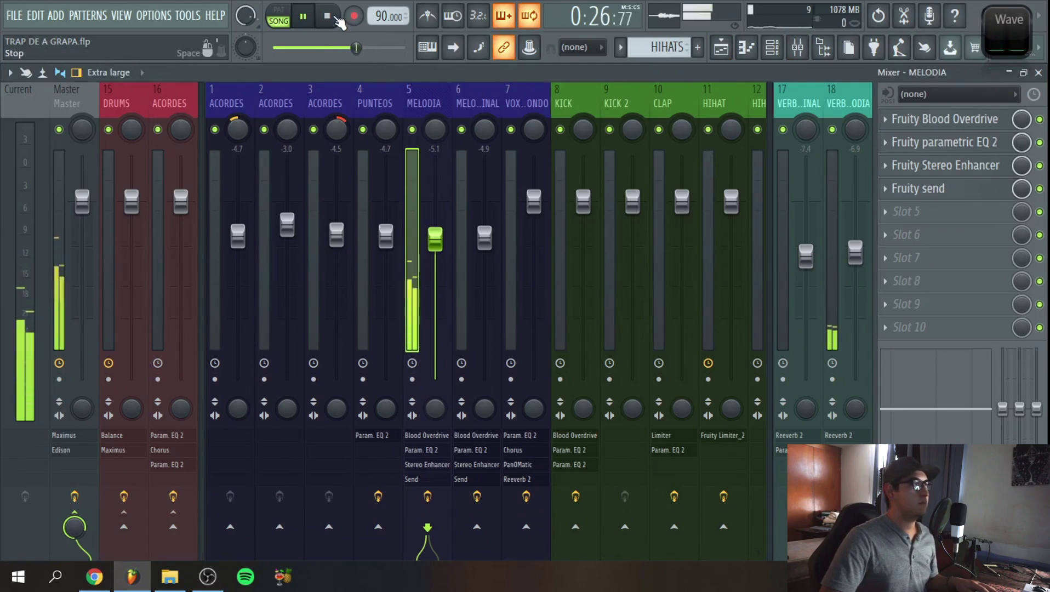
pyautogui.press('space')
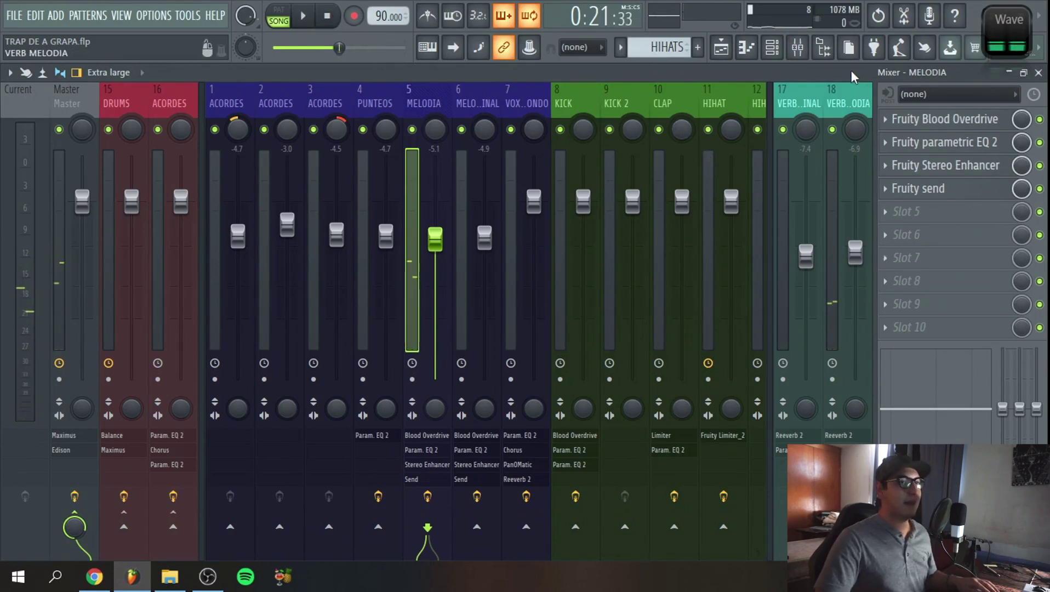
# - Bypass all four effects on the MELODIA channel and play the melody dry
pyautogui.click(1040, 189)
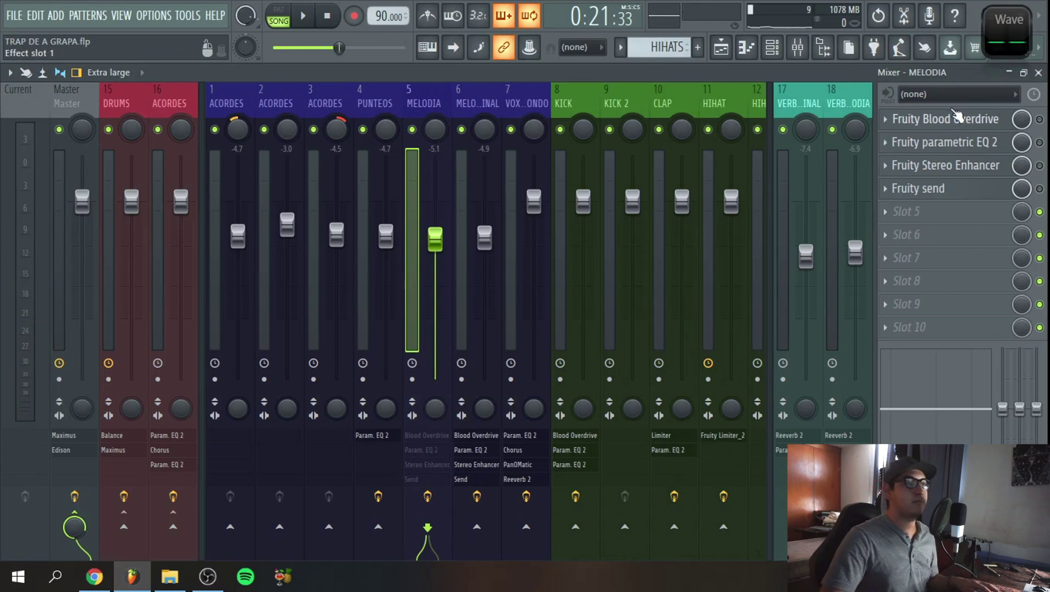
pyautogui.click(305, 17)
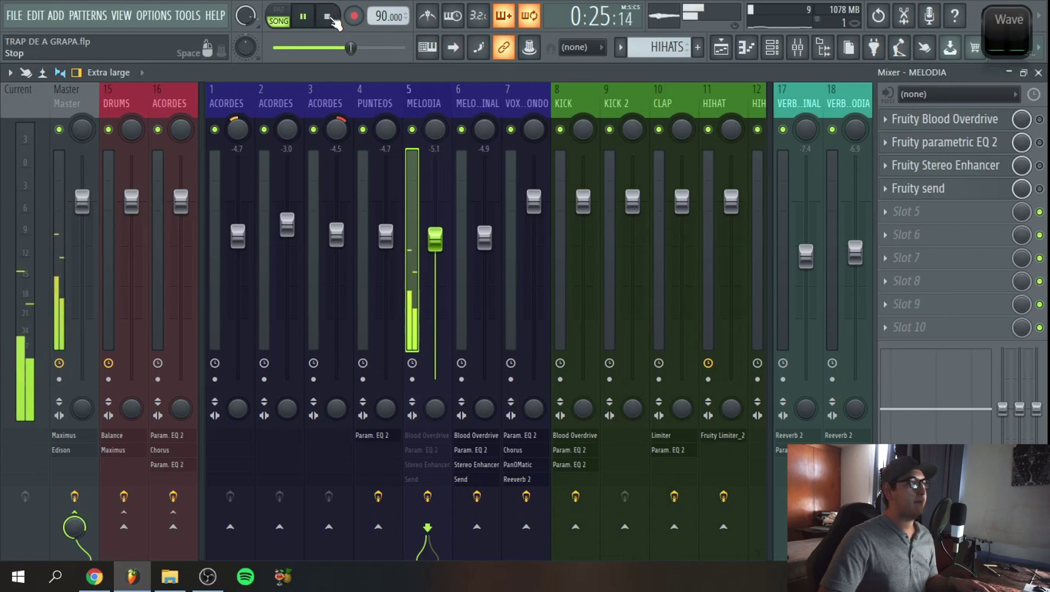
pyautogui.click(330, 19)
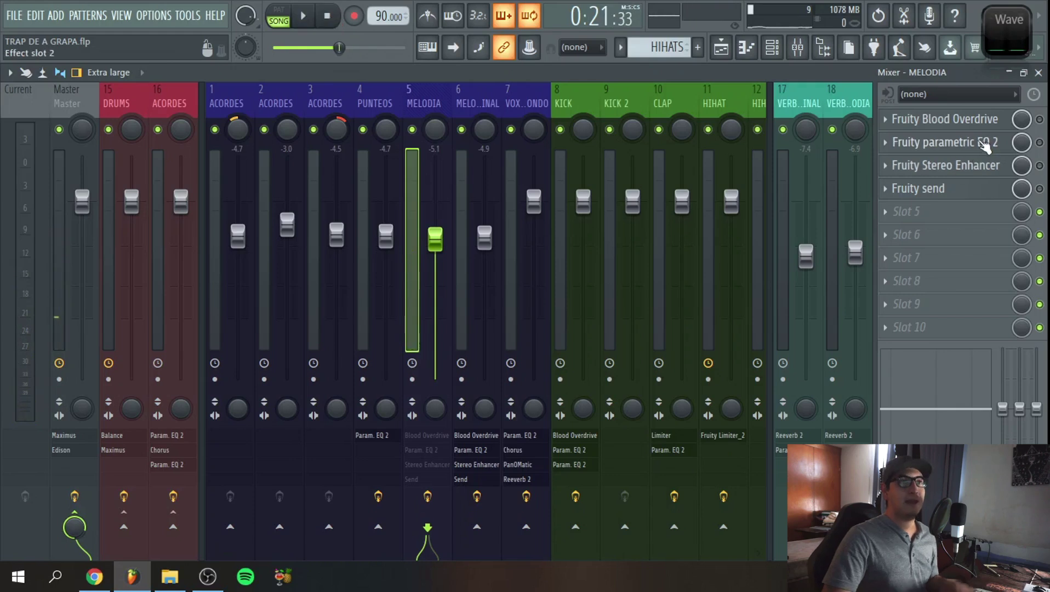
# - Enable the MELODIA channel's Fruity Blood Overdrive with its window open and play the melody through it
pyautogui.click(946, 119)
pyautogui.moveTo(241, 188); pyautogui.dragTo(241, 147)
pyautogui.press('space')
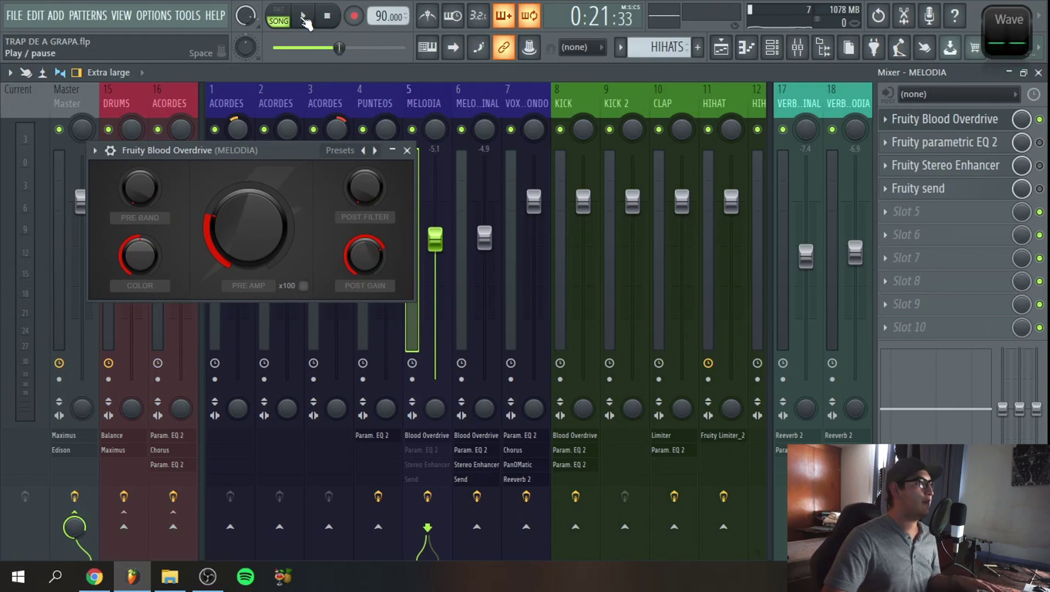
pyautogui.scroll(2, 337, 126)
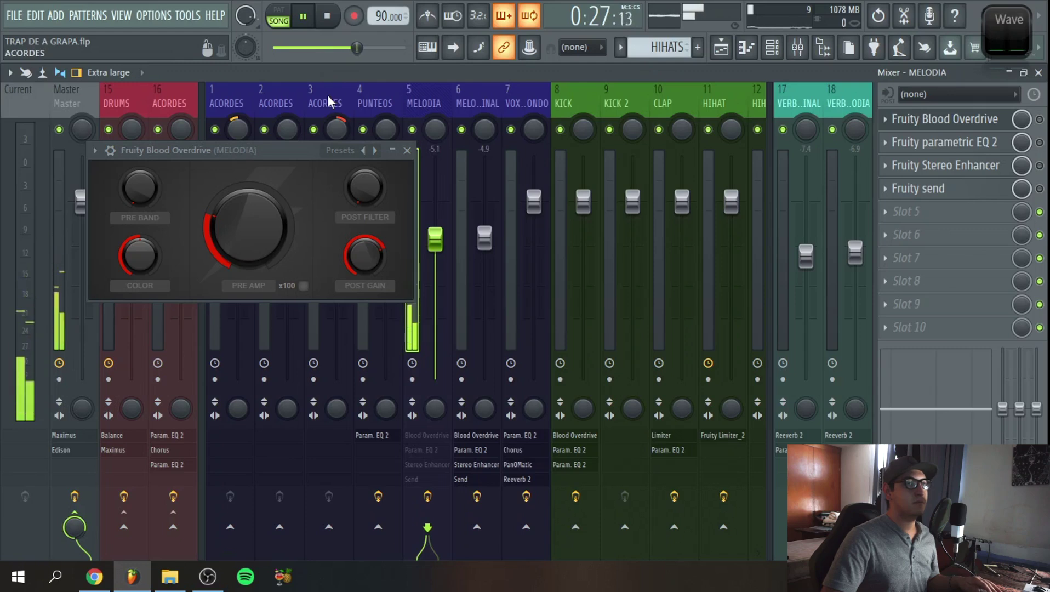
pyautogui.click(327, 16)
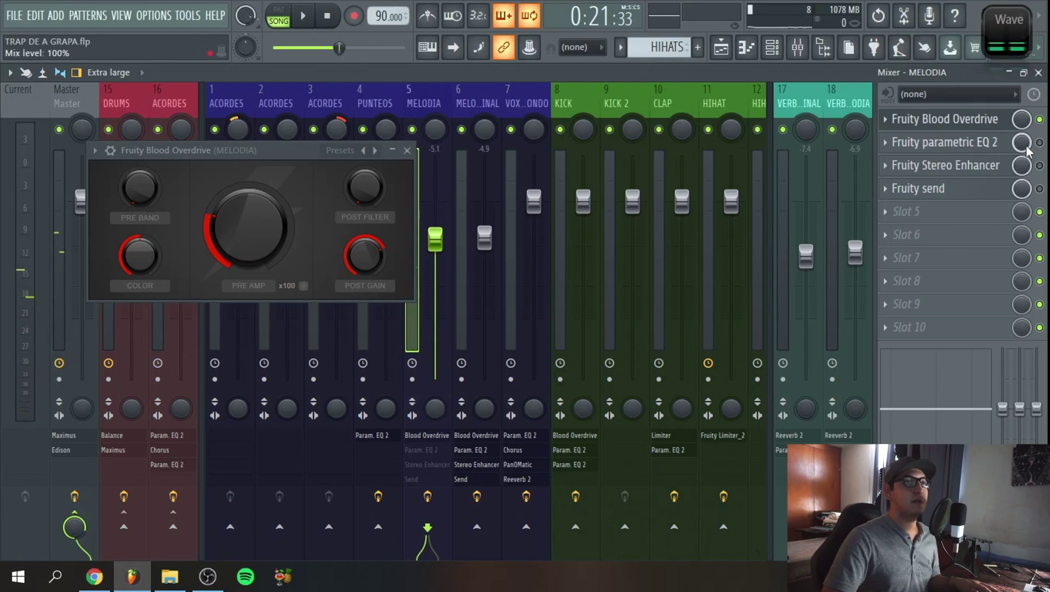
# - Play the melody while comparing the MELODIA Fruity parametric EQ 2 off and on, leaving it enabled
pyautogui.click(981, 144)
pyautogui.moveTo(326, 163); pyautogui.dragTo(241, 131)
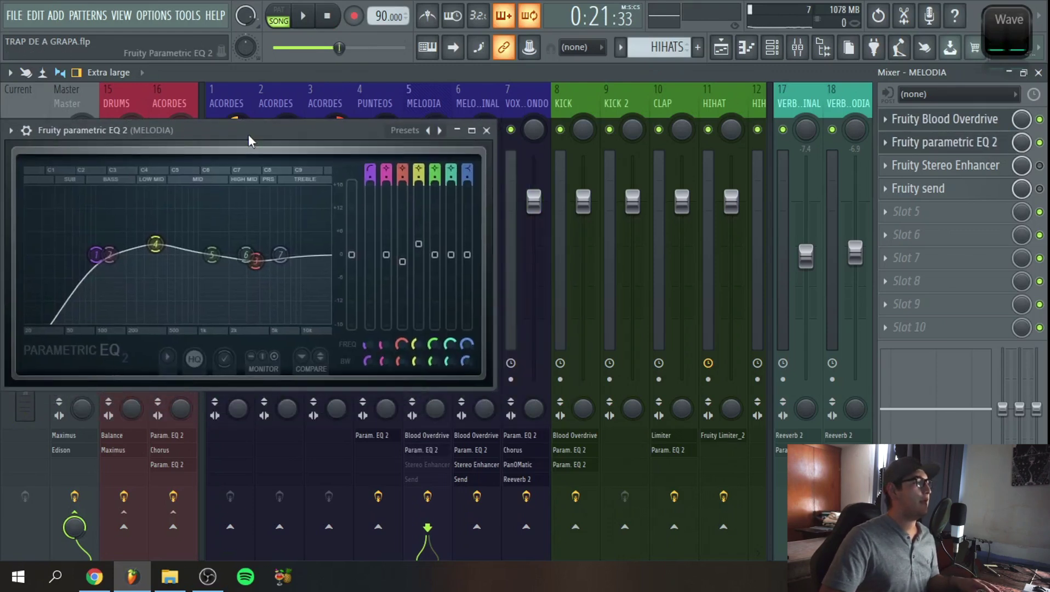
pyautogui.click(304, 17)
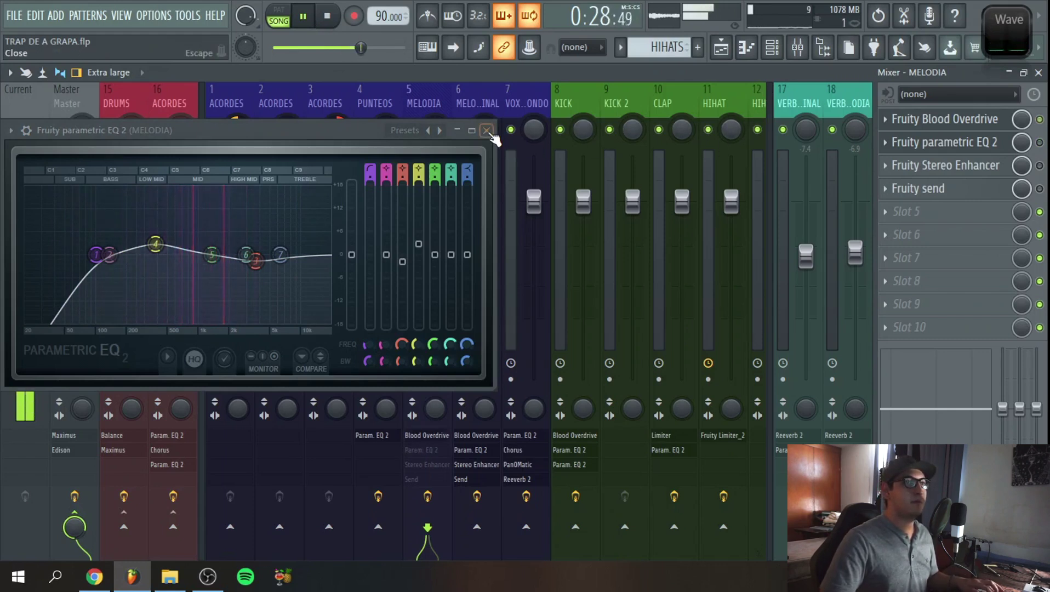
pyautogui.click(327, 16)
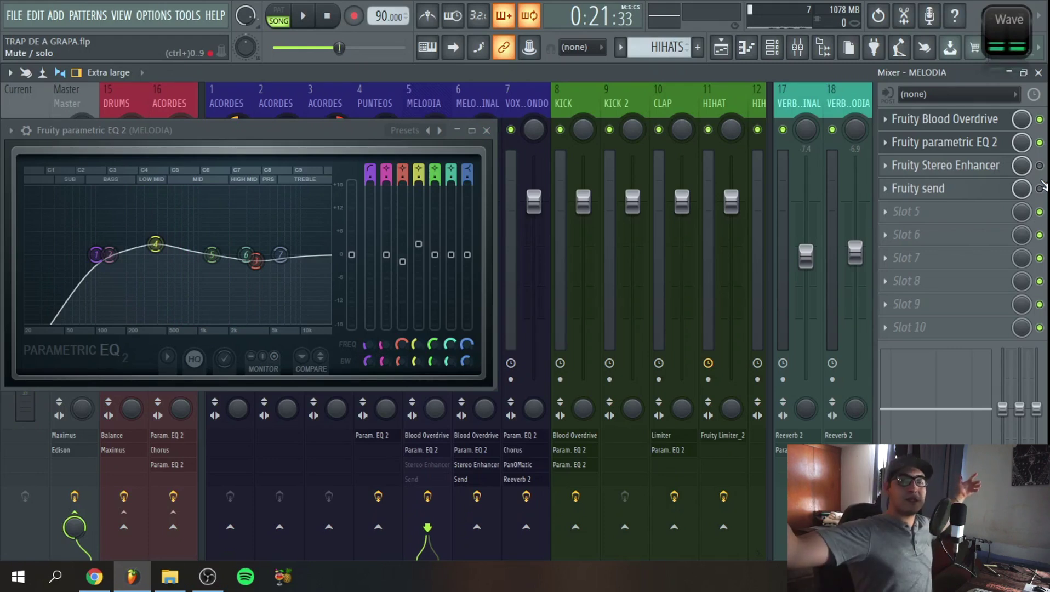
# - Enable the MELODIA channel's Fruity Stereo Enhancer and compare it with the Master channel's stereo separation control
pyautogui.click(1007, 167)
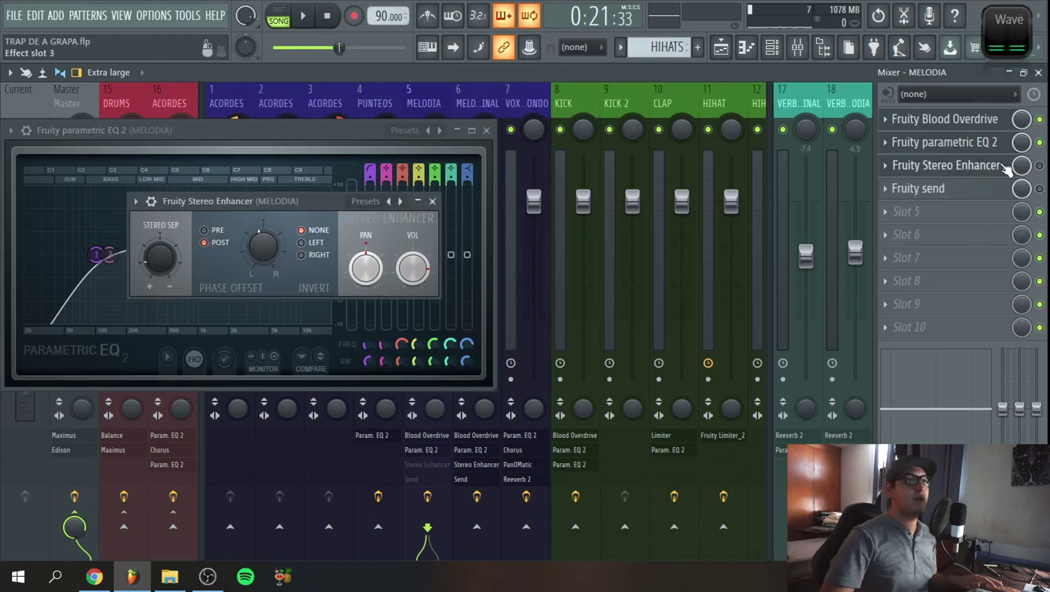
pyautogui.press('Escape')
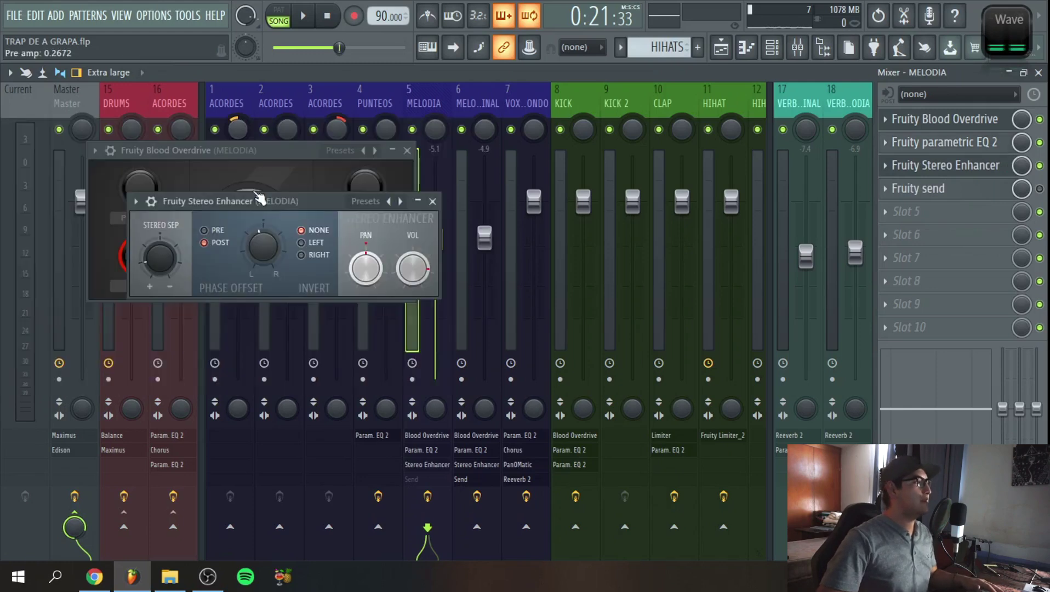
pyautogui.click(66, 96)
pyautogui.moveTo(82, 407); pyautogui.dragTo(82, 411)
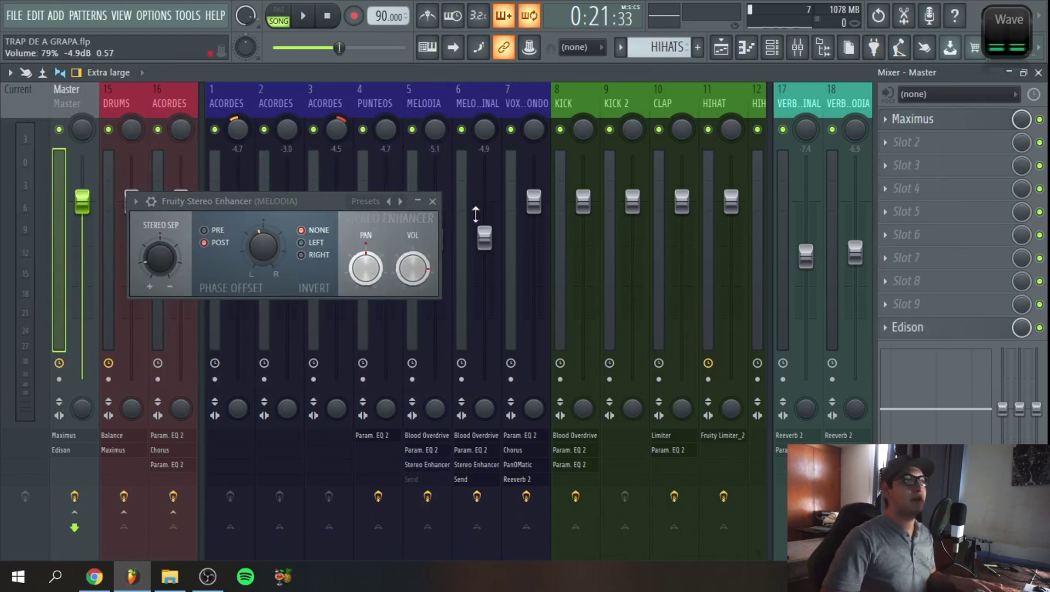
pyautogui.click(424, 110)
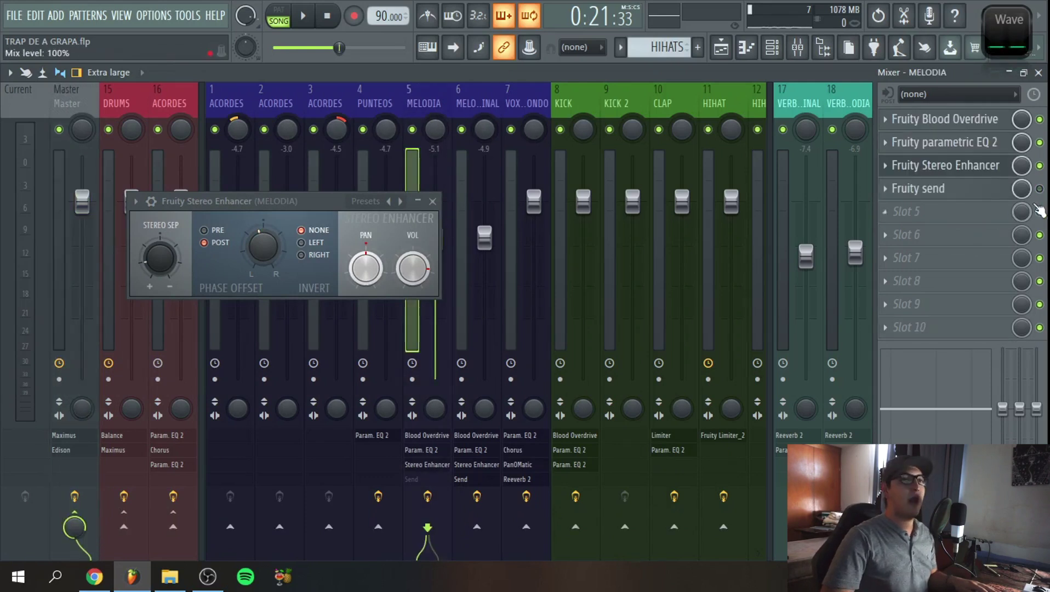
# - Close the Fruity Stereo Enhancer and play the melody with only Fruity send still bypassed
pyautogui.press('Escape')
pyautogui.press('space')
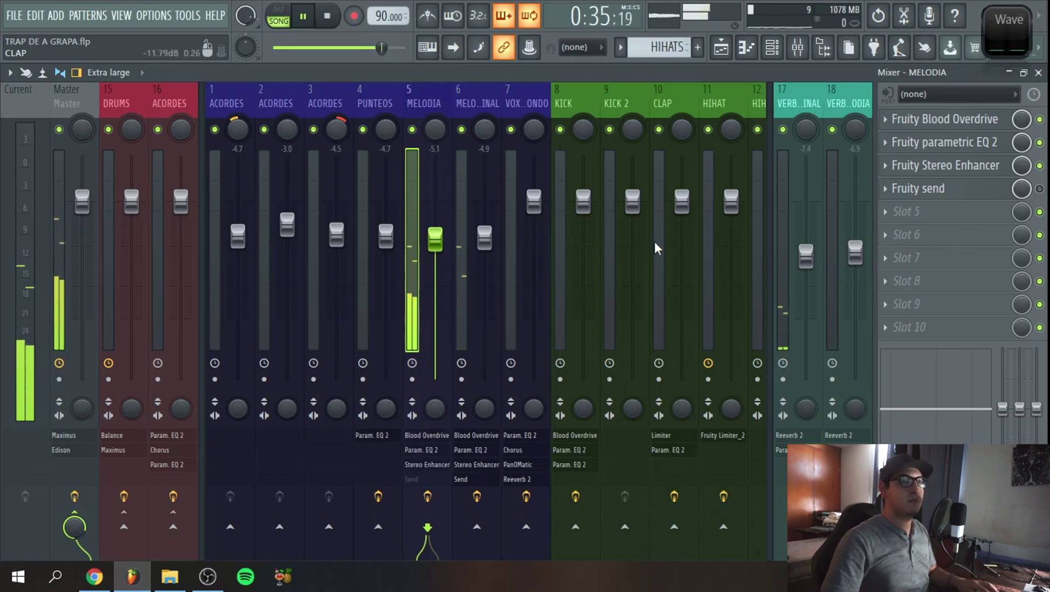
pyautogui.press('space')
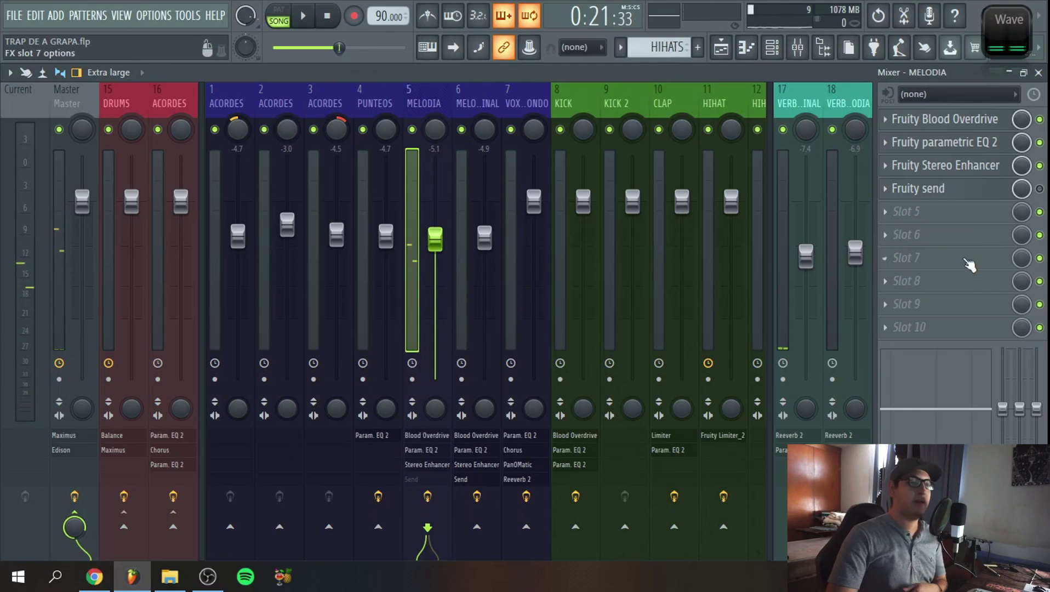
# - Enable the MELODIA channel's Fruity send and play the melody with the VERB MELODIA channel muted and unmuted
pyautogui.click(971, 191)
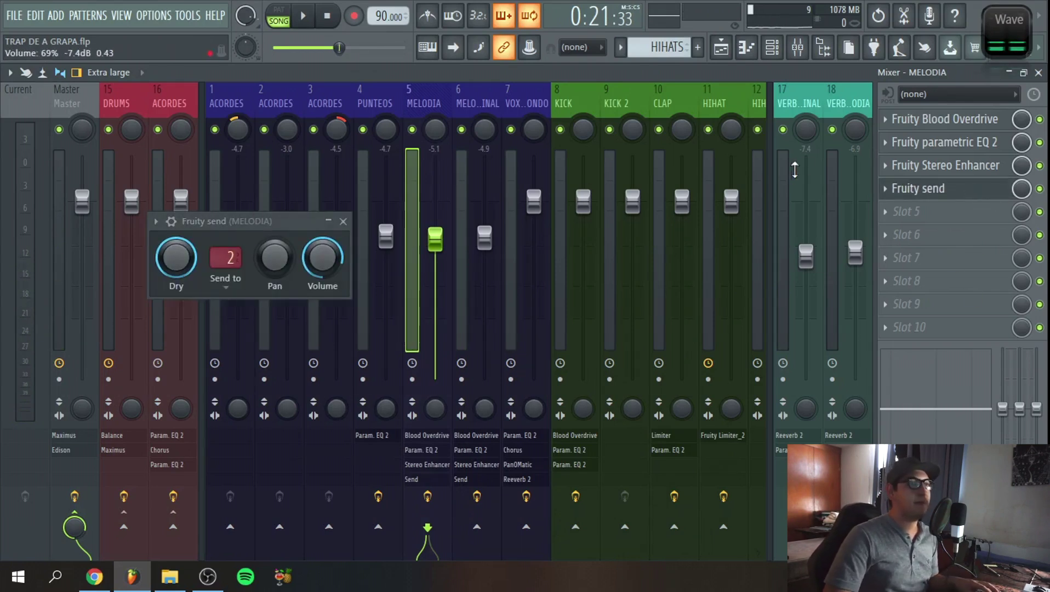
pyautogui.click(302, 16)
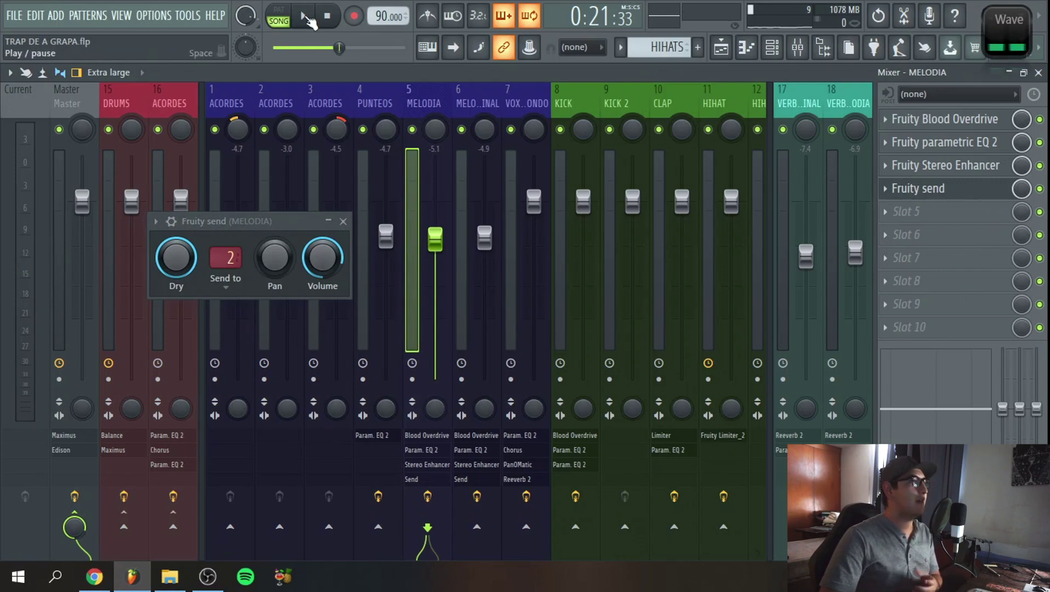
pyautogui.click(343, 221)
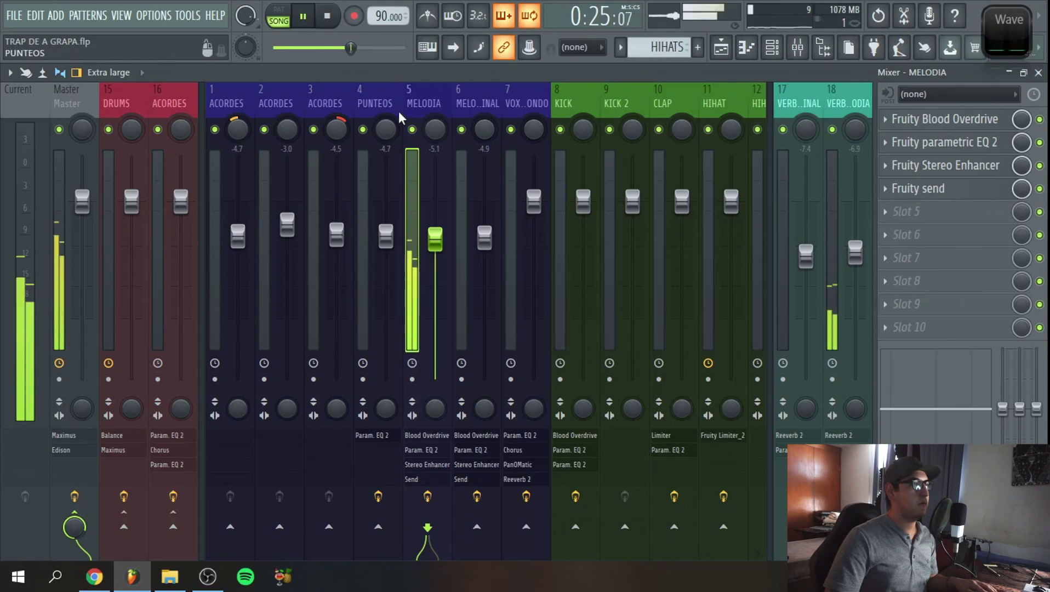
pyautogui.click(832, 130)
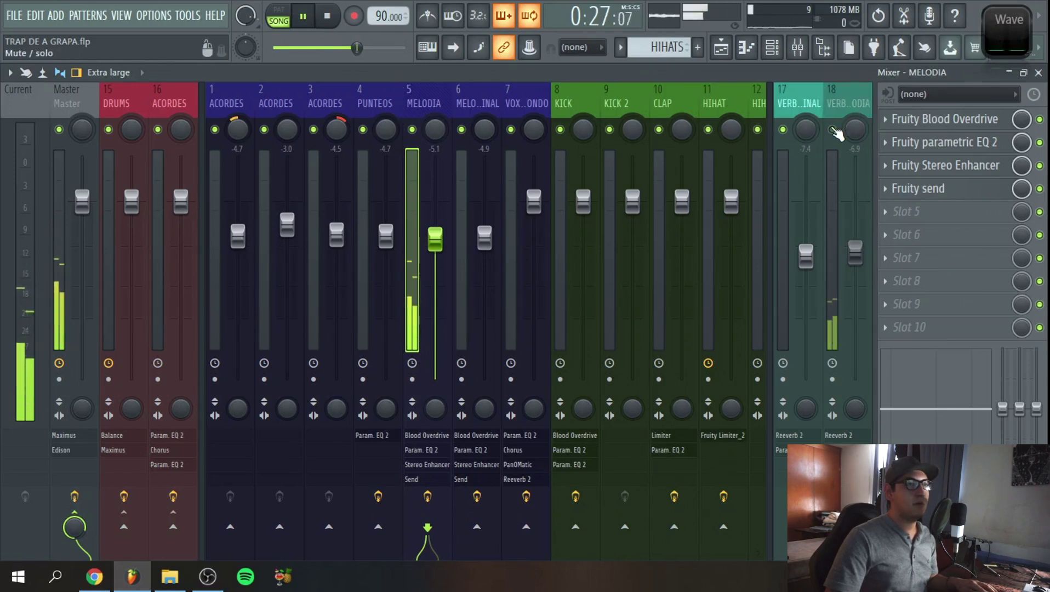
pyautogui.click(832, 129)
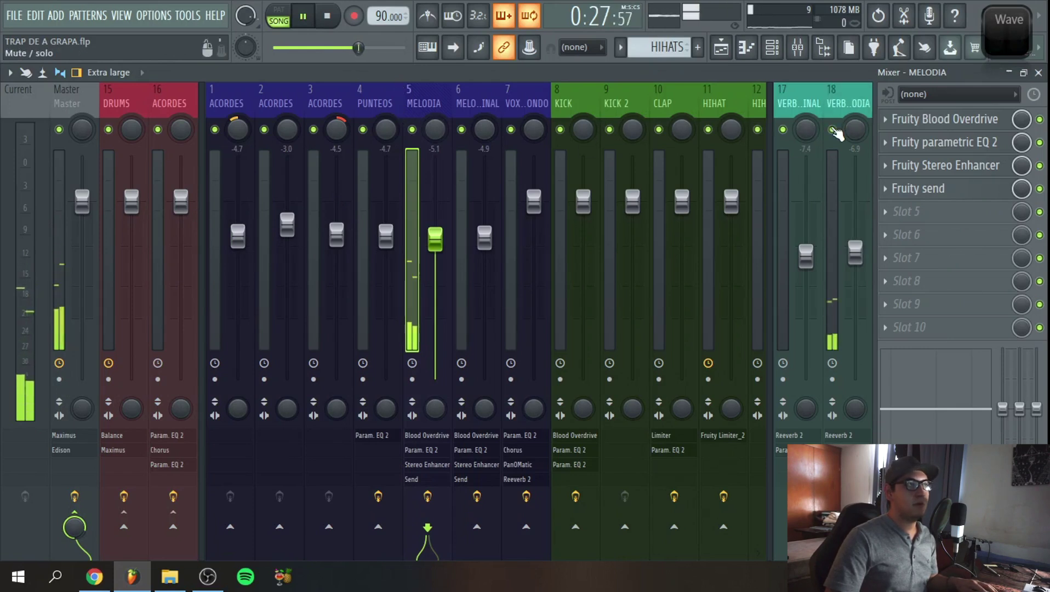
pyautogui.click(328, 15)
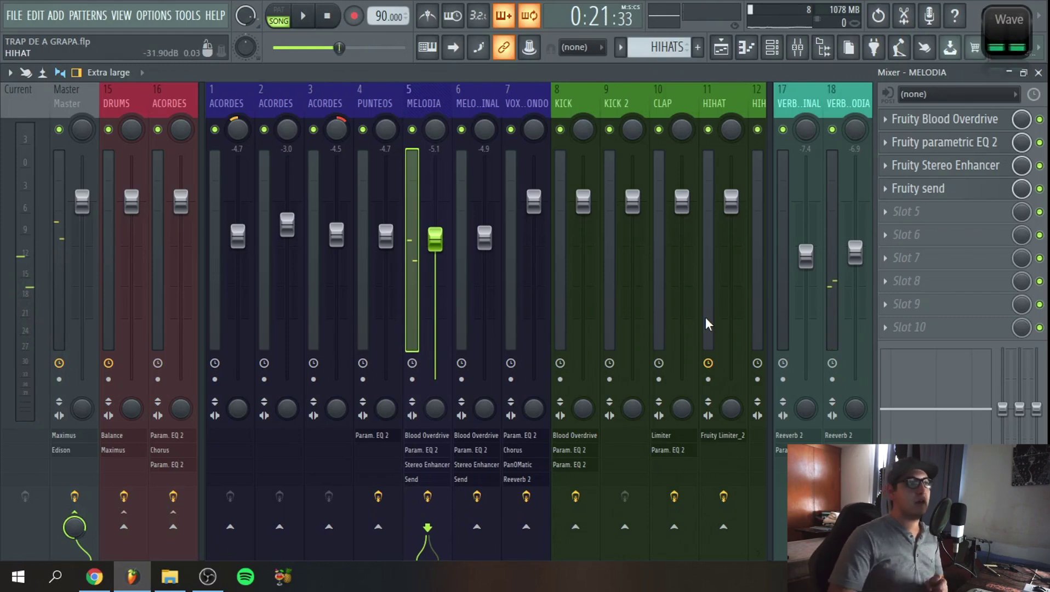
# - Select the VOX PAD FONDO mixer channel, solo its playlist track and play it from the start of the song
pyautogui.click(458, 99)
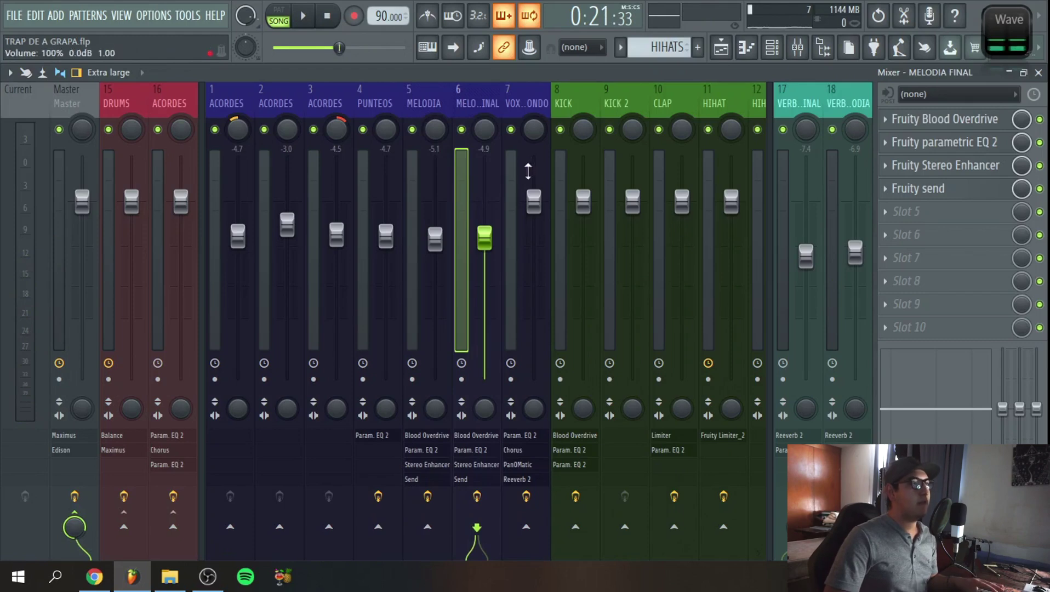
pyautogui.click(510, 164)
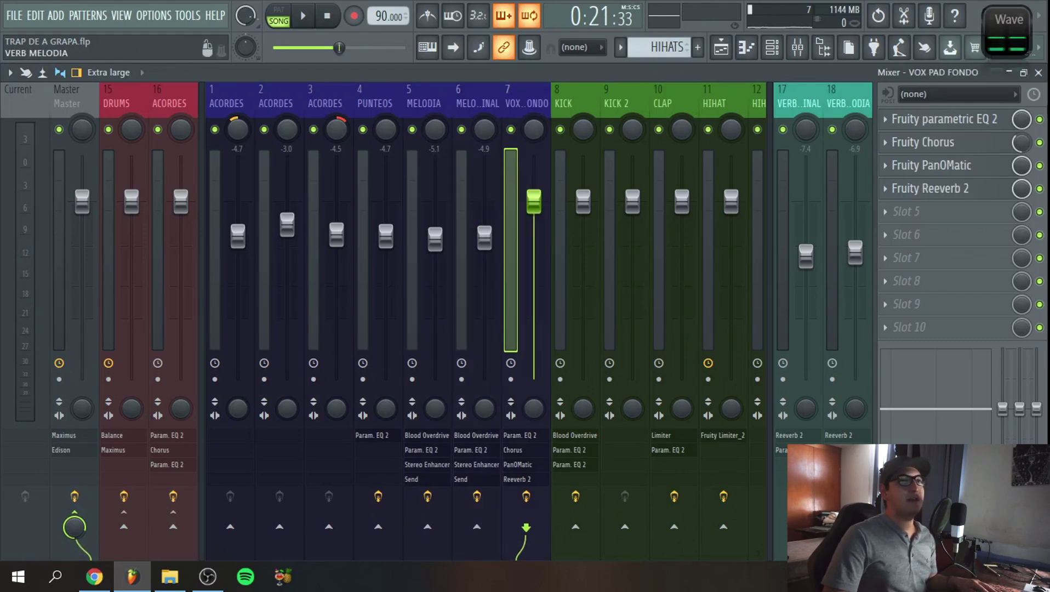
pyautogui.press('F5')
pyautogui.click(86, 476)
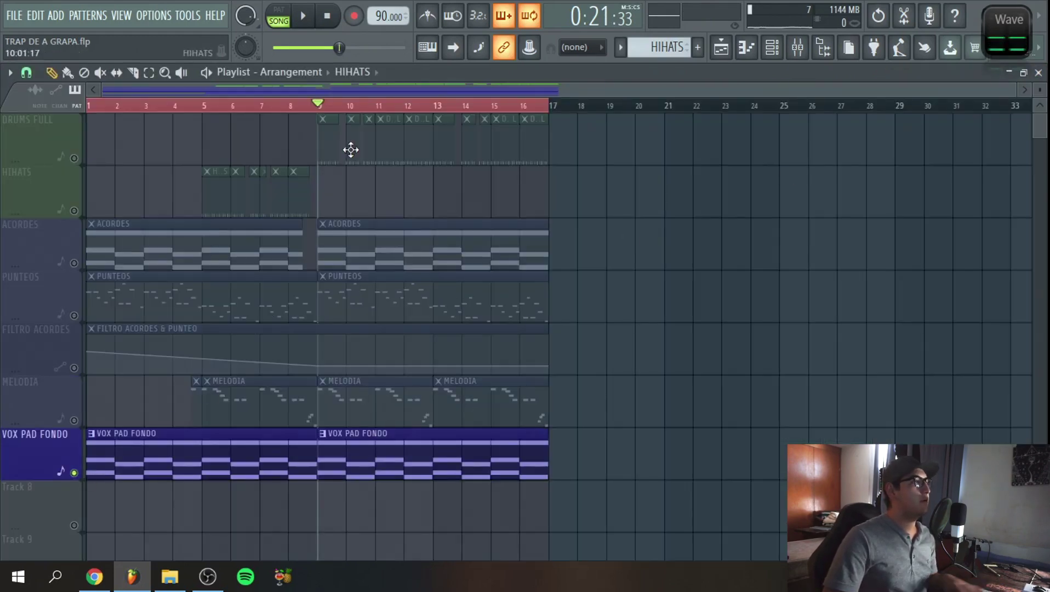
pyautogui.click(327, 15)
pyautogui.press('space')
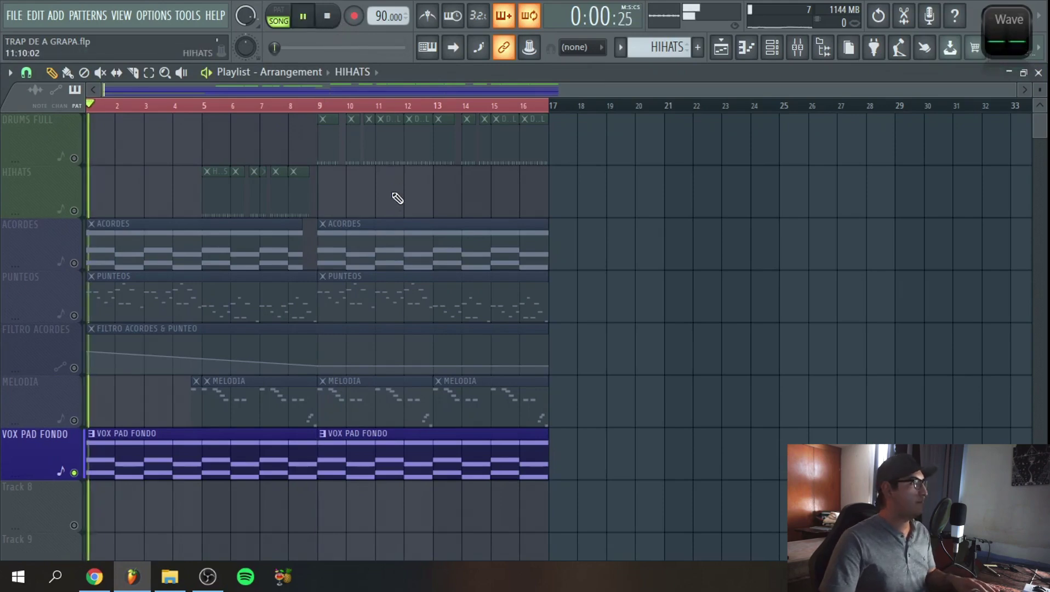
pyautogui.press('F9')
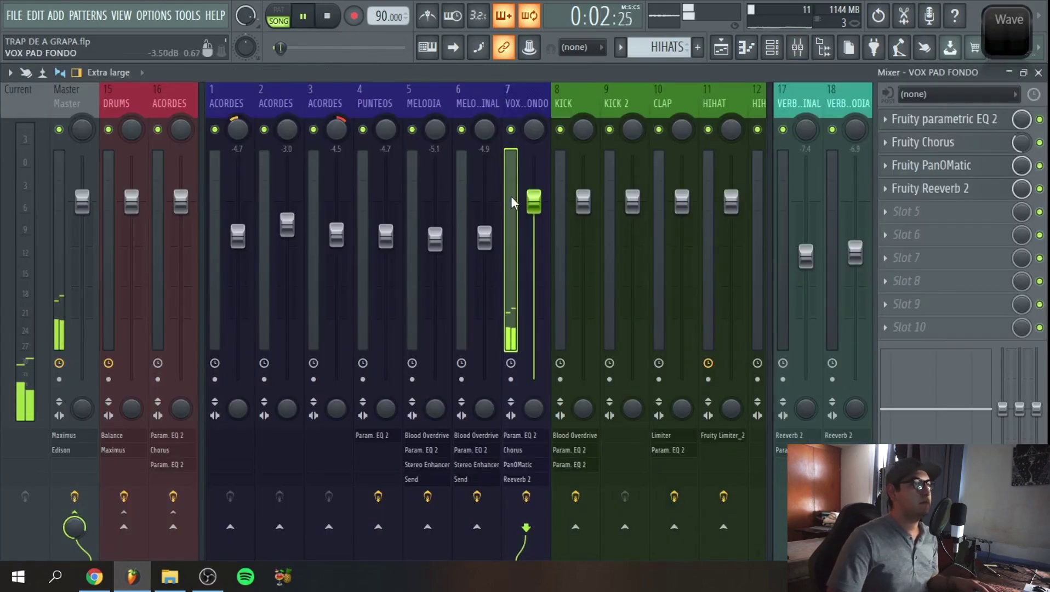
pyautogui.click(329, 17)
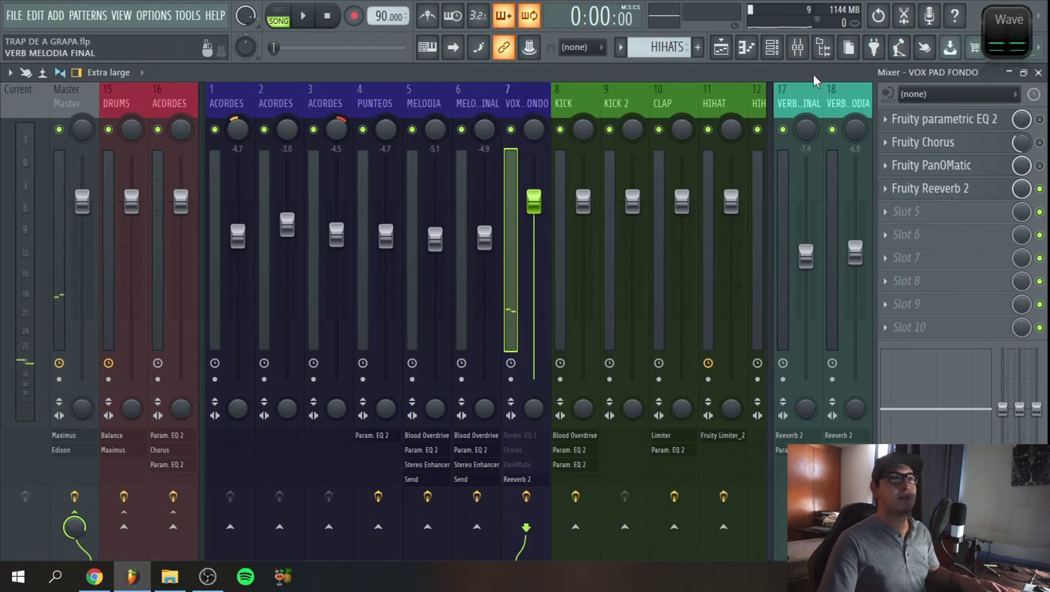
# - Open Fruity parametric EQ 2 on VOX PAD FONDO and enable it during playback to compare the sound
pyautogui.click(961, 124)
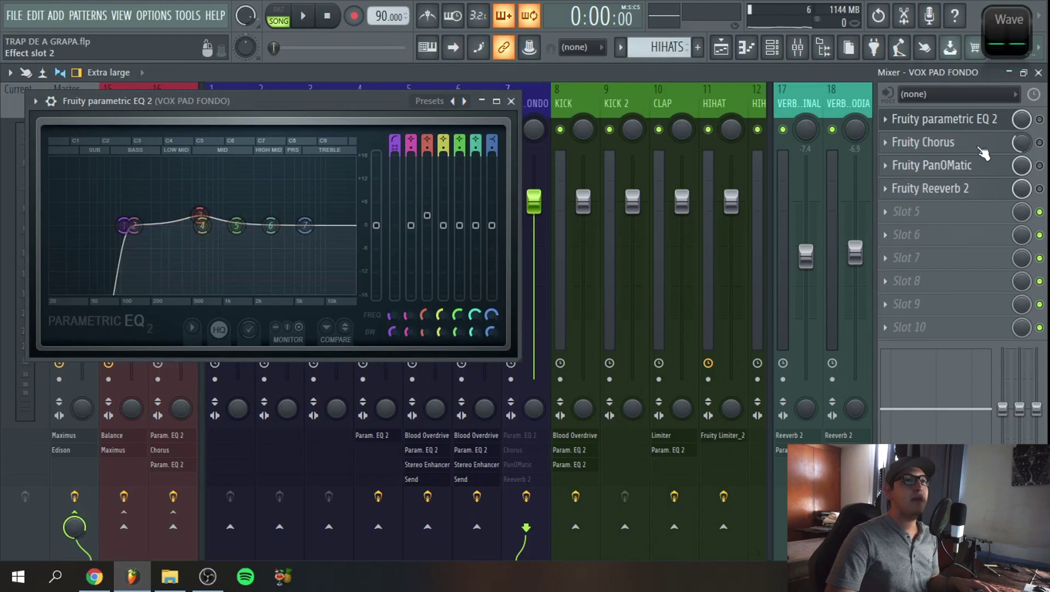
pyautogui.press('space')
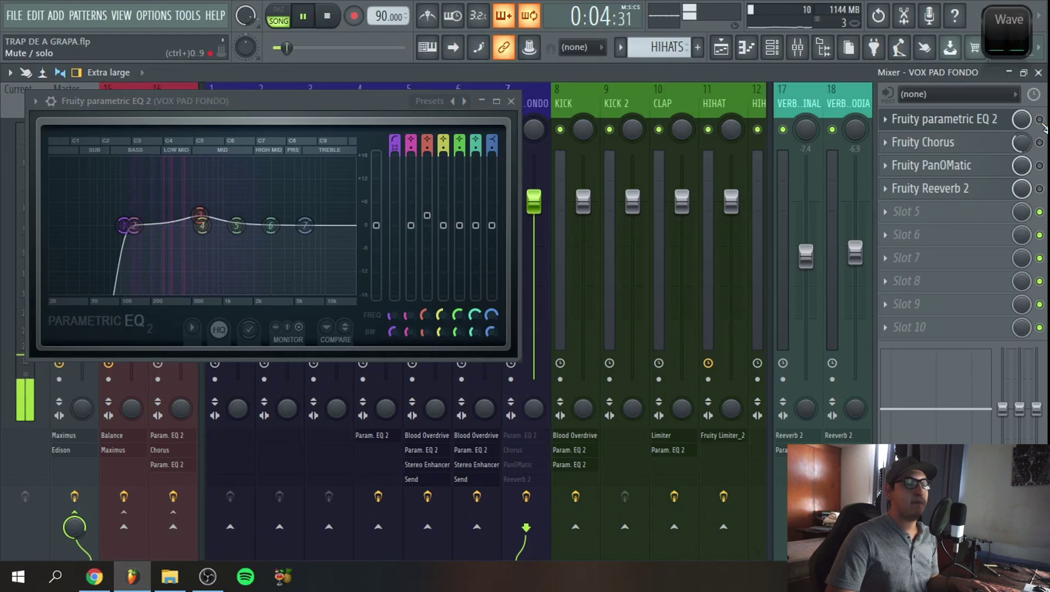
pyautogui.click(1039, 120)
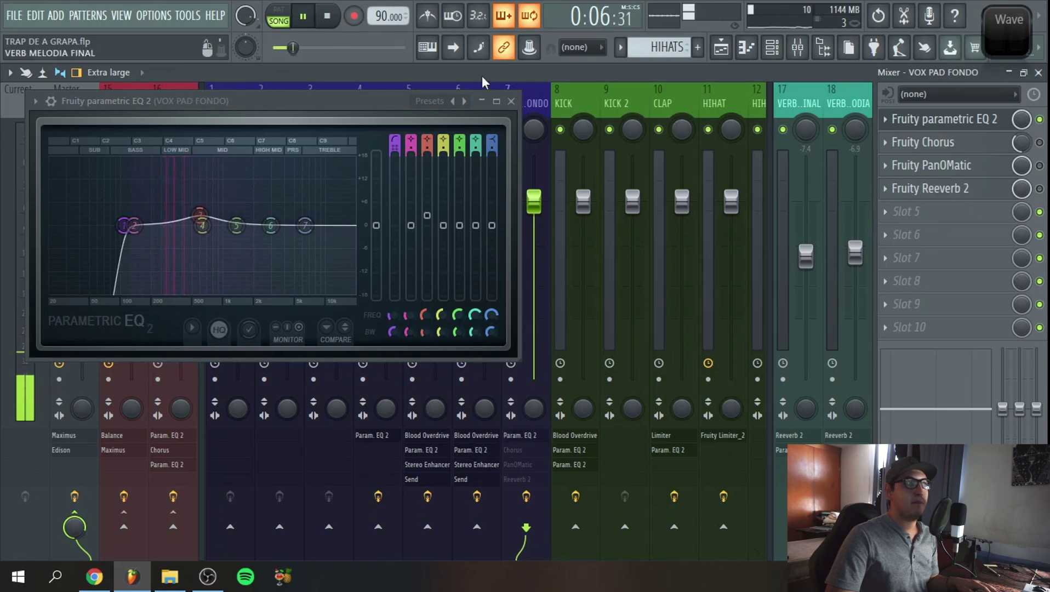
pyautogui.press('space')
# - Enable Fruity Chorus on VOX PAD FONDO, play the pad with it and view the chorus settings
pyautogui.click(1039, 142)
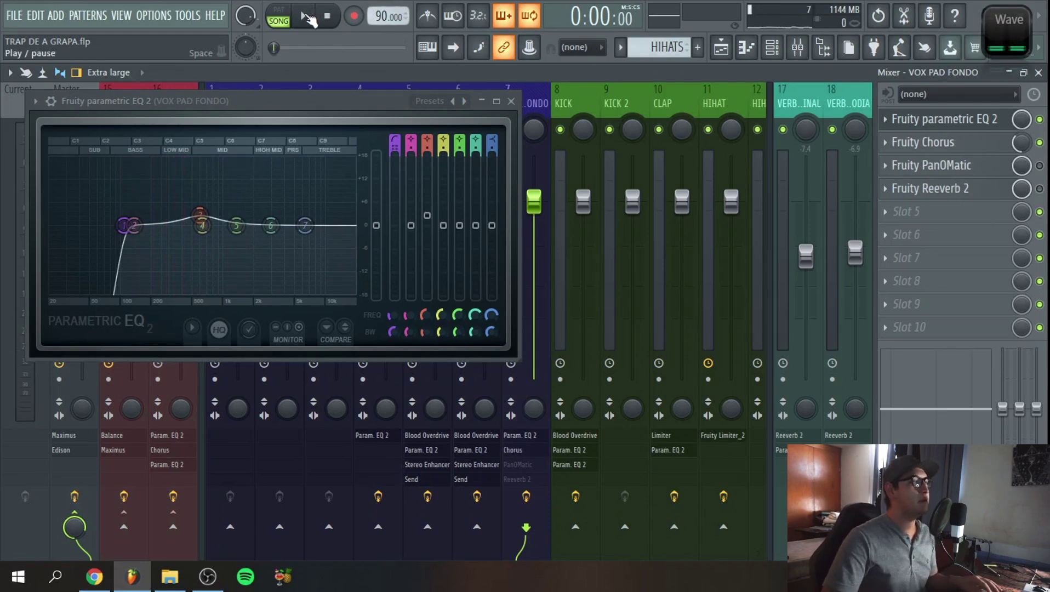
pyautogui.click(307, 16)
pyautogui.click(914, 143)
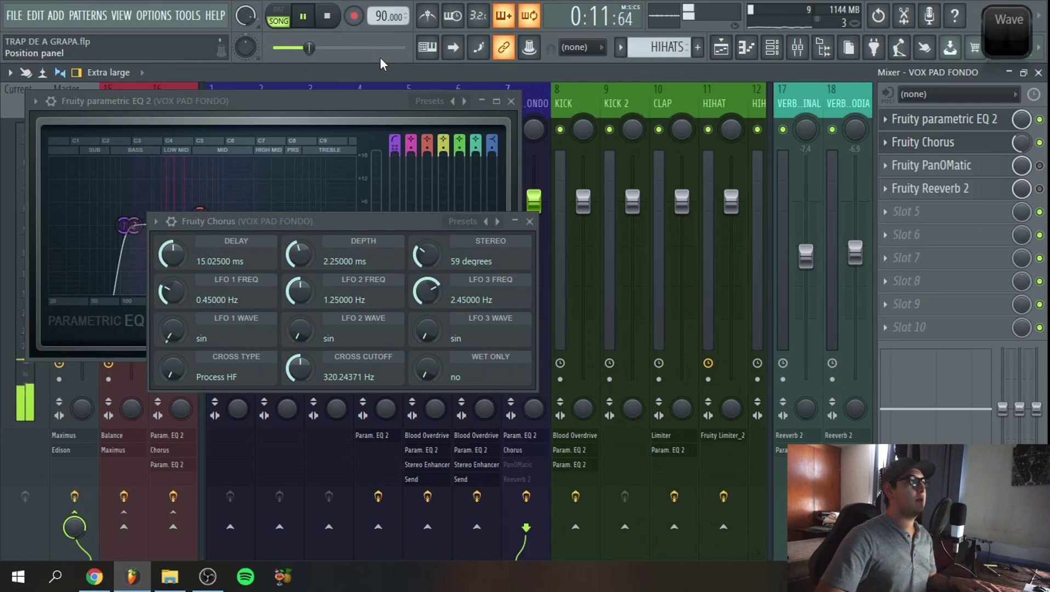
pyautogui.press('space')
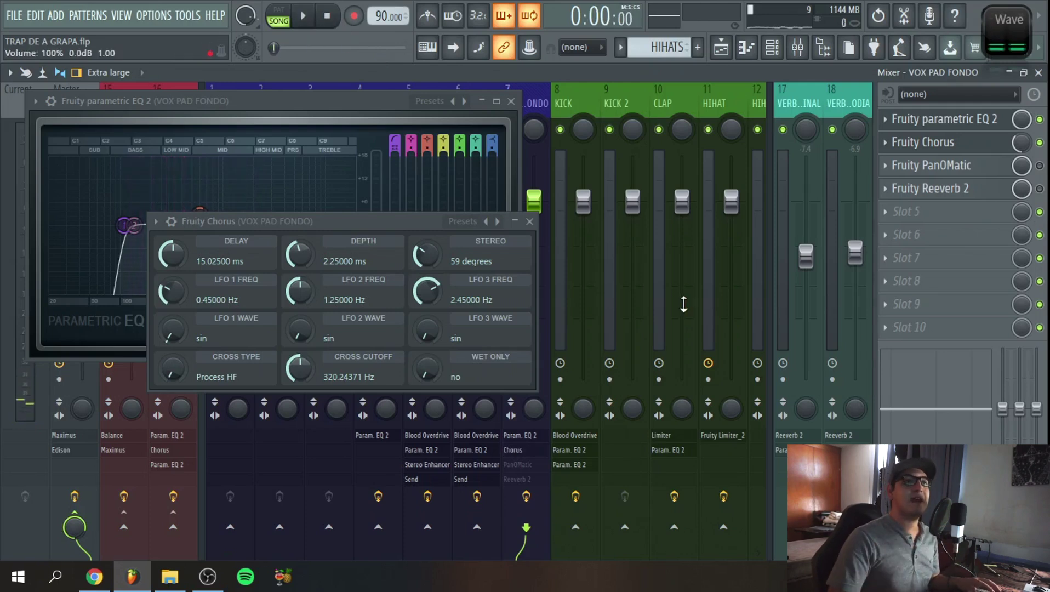
# - Open Fruity PanOMatic on VOX PAD FONDO, arrange the plugin windows, enable the effect and play the pad
pyautogui.click(959, 166)
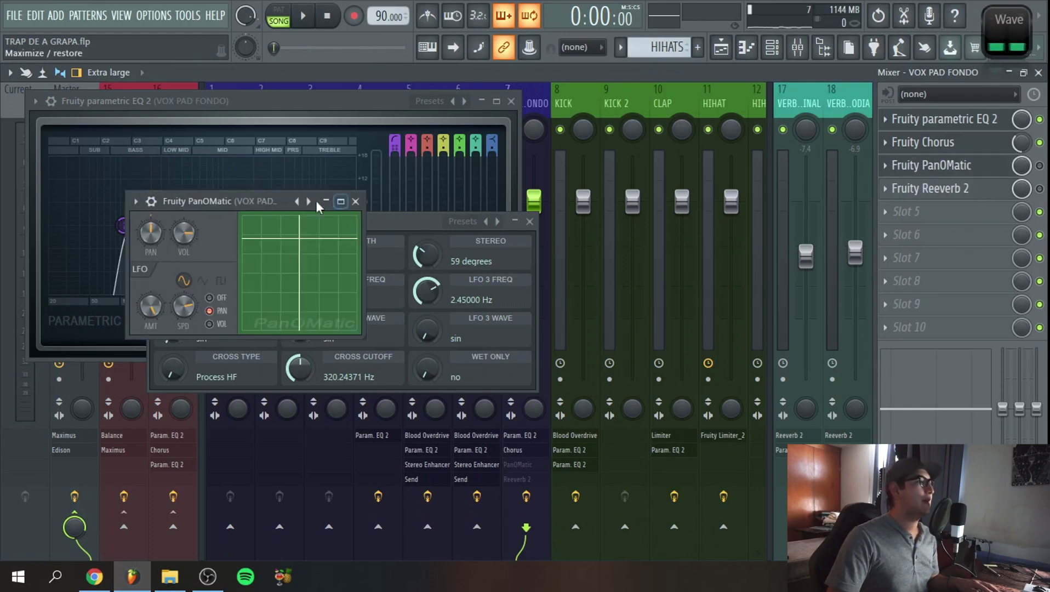
pyautogui.moveTo(307, 201); pyautogui.dragTo(264, 174)
pyautogui.moveTo(426, 224); pyautogui.dragTo(358, 231)
pyautogui.moveTo(254, 170); pyautogui.dragTo(248, 137)
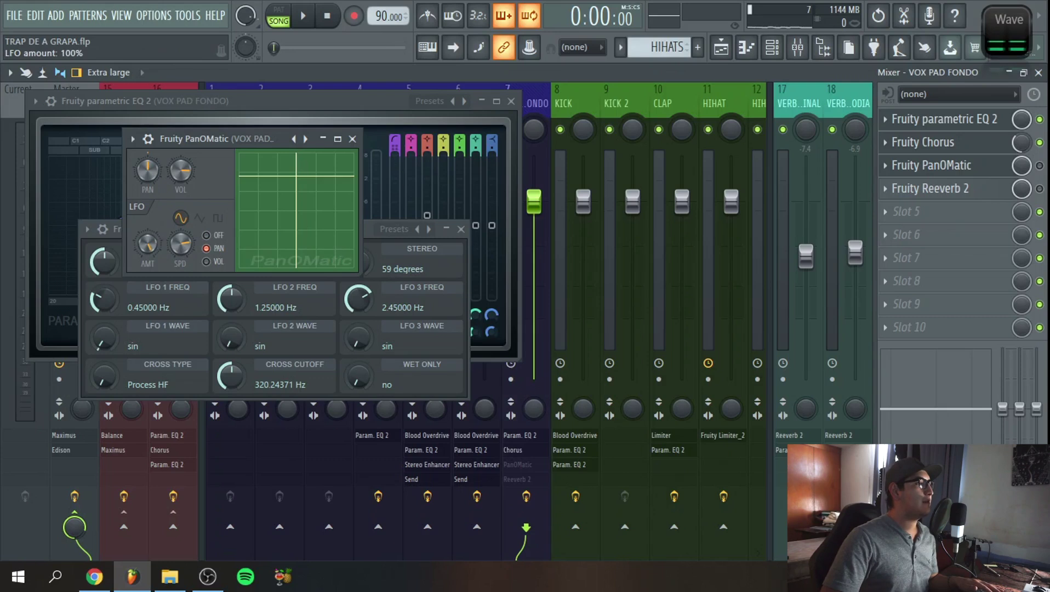
pyautogui.click(1040, 166)
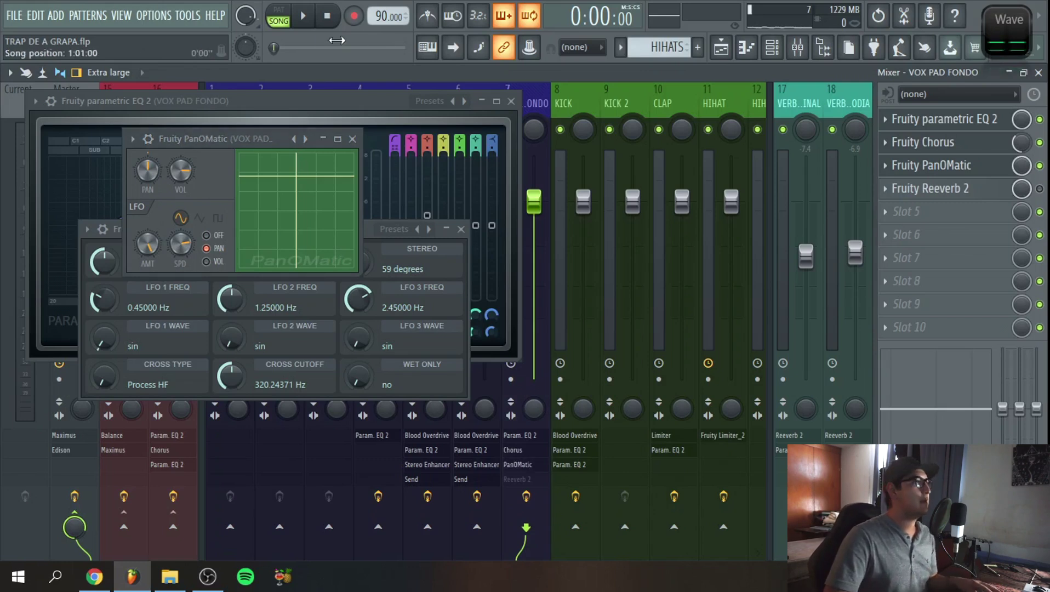
pyautogui.click(304, 16)
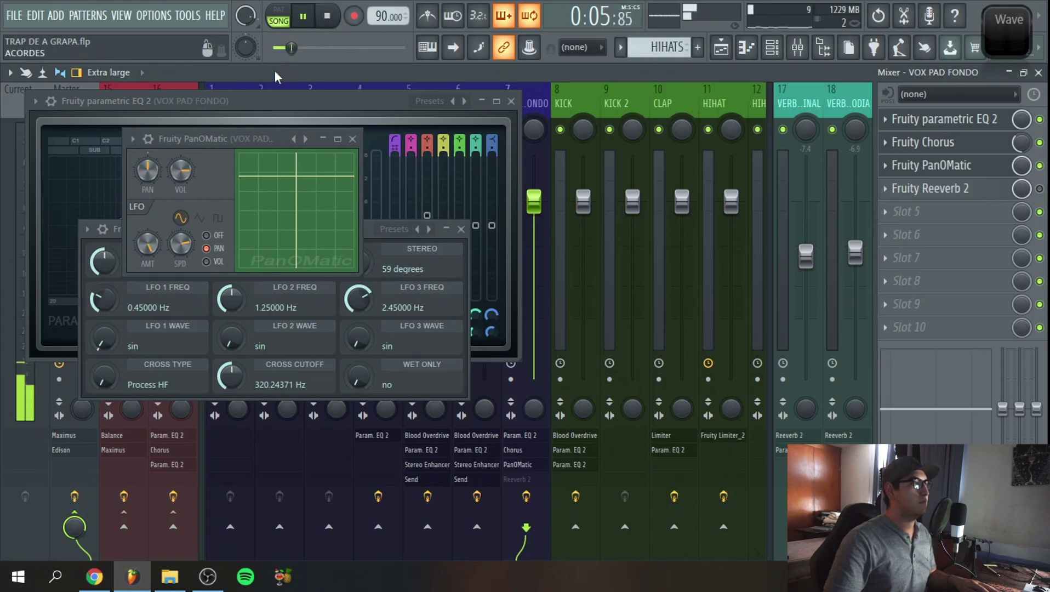
pyautogui.click(329, 18)
# - Enable Fruity Reeverb 2 on VOX PAD FONDO, play the pad with its full effect chain and close the plugin windows
pyautogui.click(1039, 188)
pyautogui.click(938, 188)
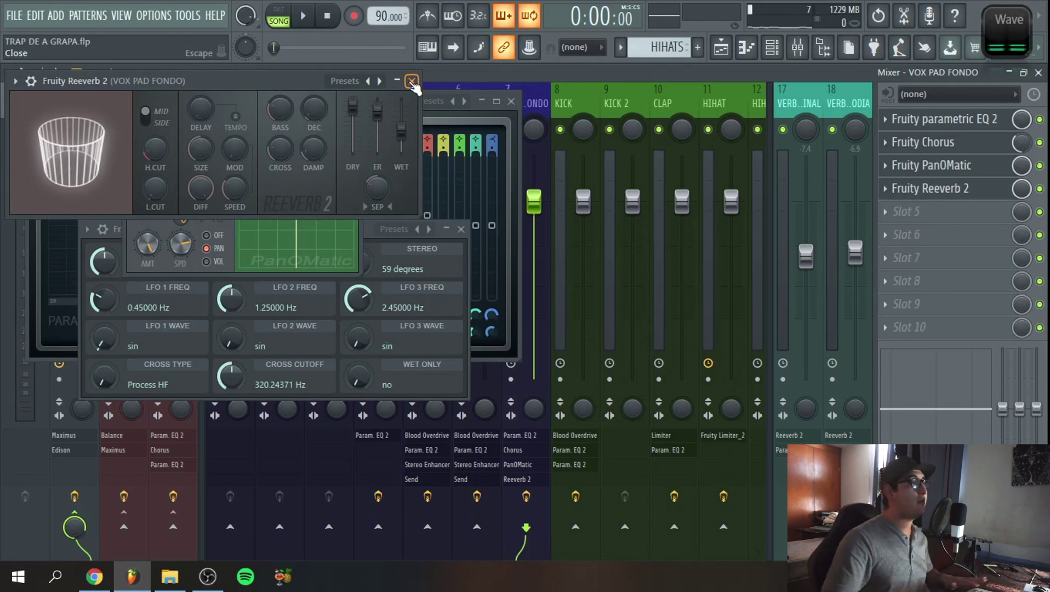
pyautogui.click(307, 17)
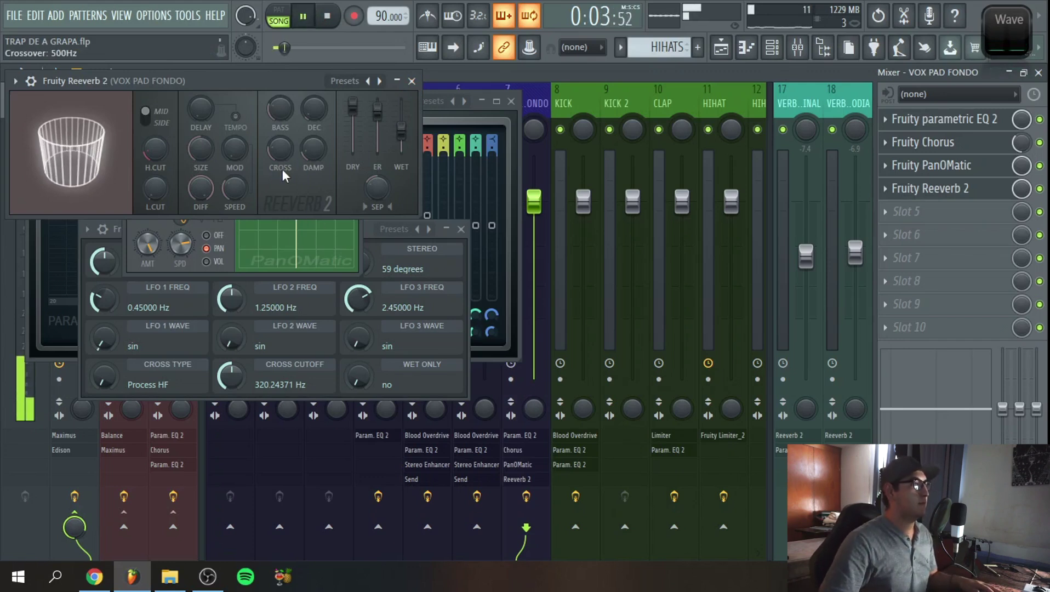
pyautogui.press('Escape')
pyautogui.press('Escape')
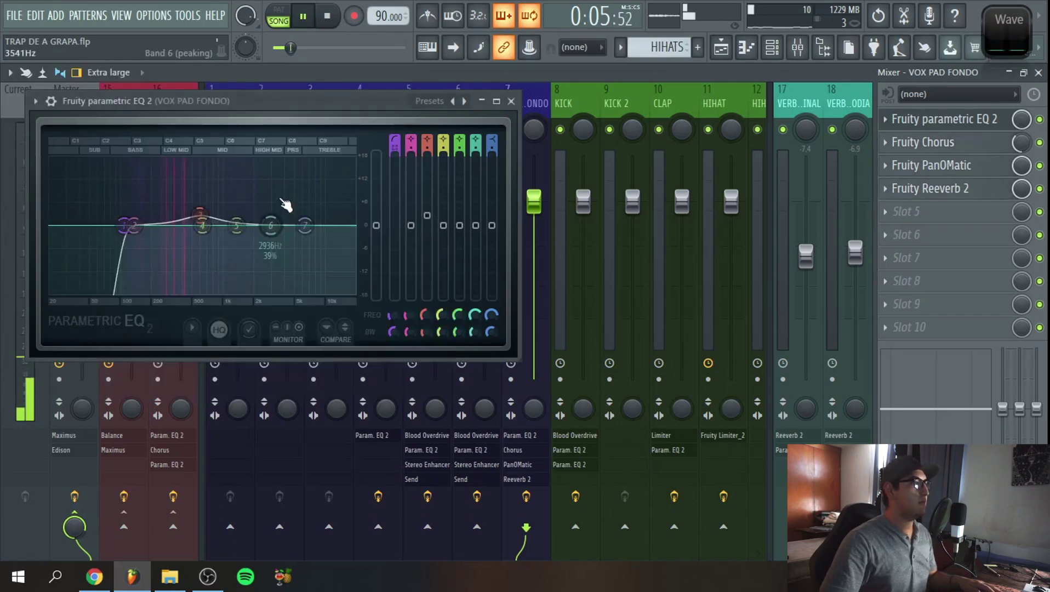
pyautogui.press('Escape')
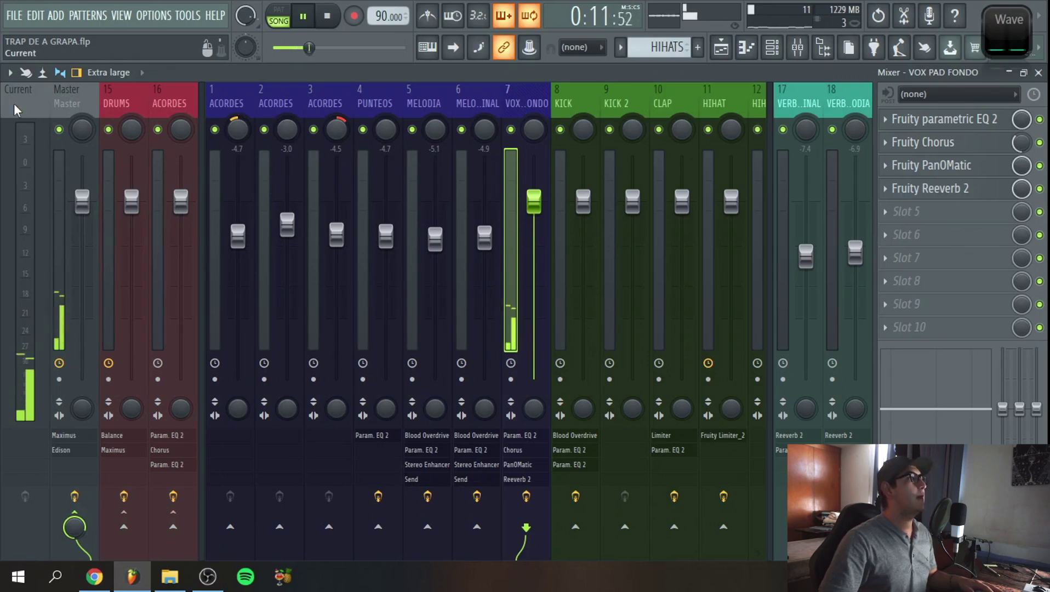
pyautogui.click(327, 16)
# - Open Maximus on the Master channel and review its low, mid, high and master band curves
pyautogui.click(66, 96)
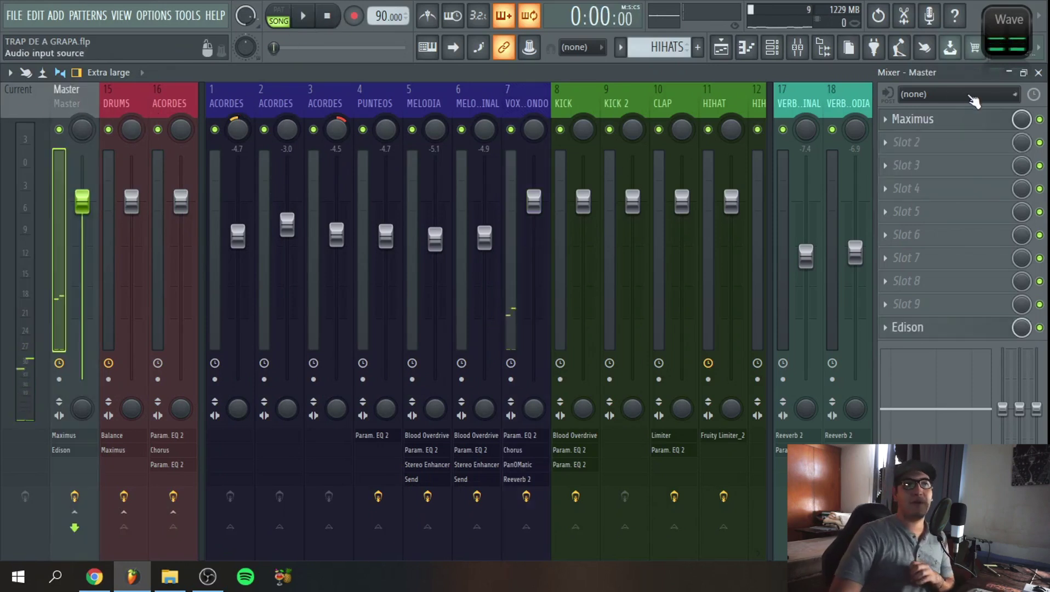
pyautogui.click(973, 123)
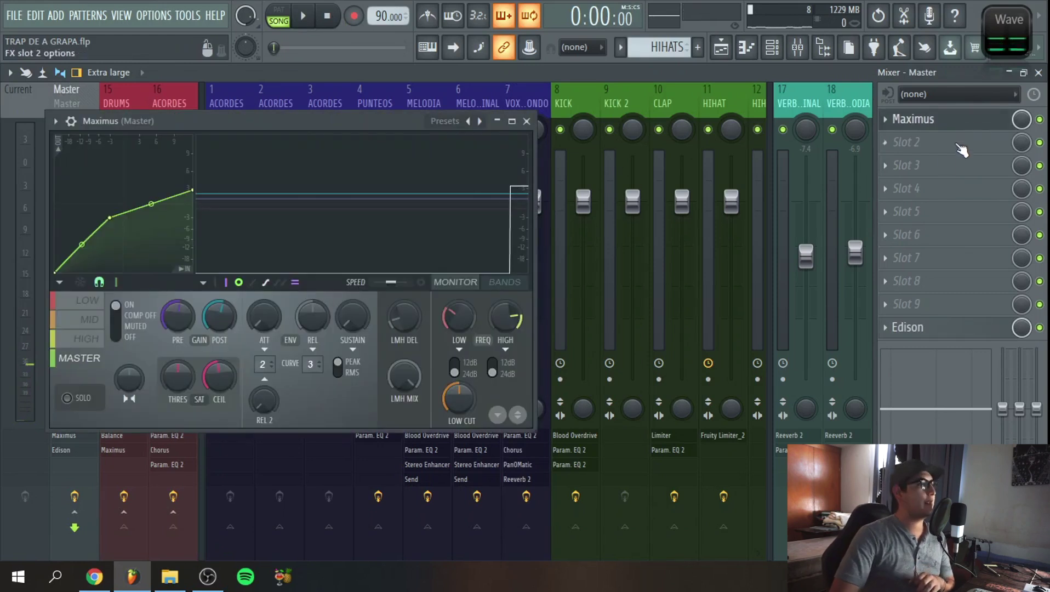
pyautogui.click(73, 306)
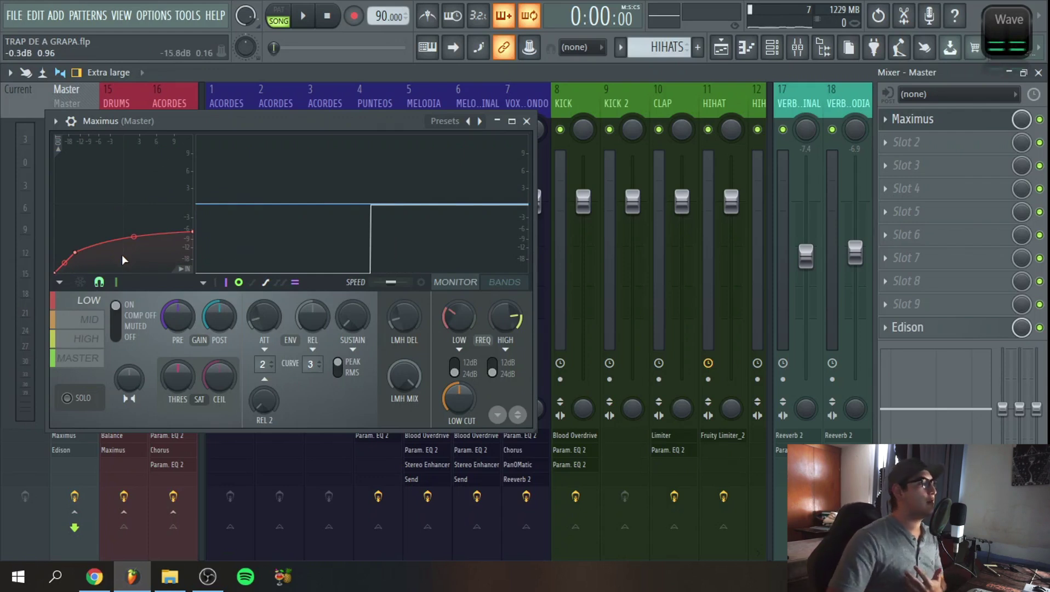
pyautogui.click(90, 329)
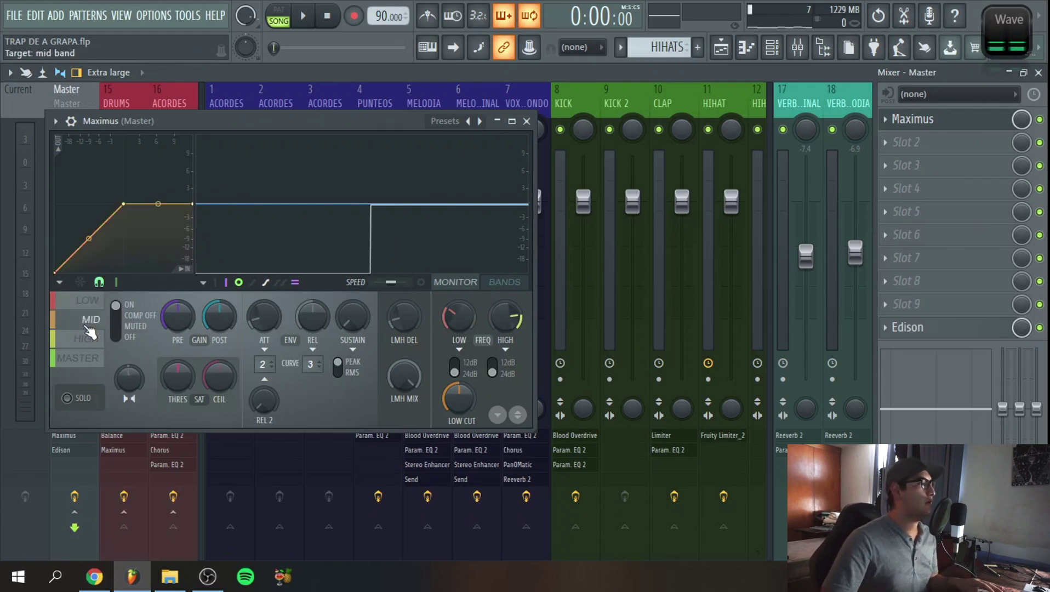
pyautogui.click(92, 340)
pyautogui.click(94, 324)
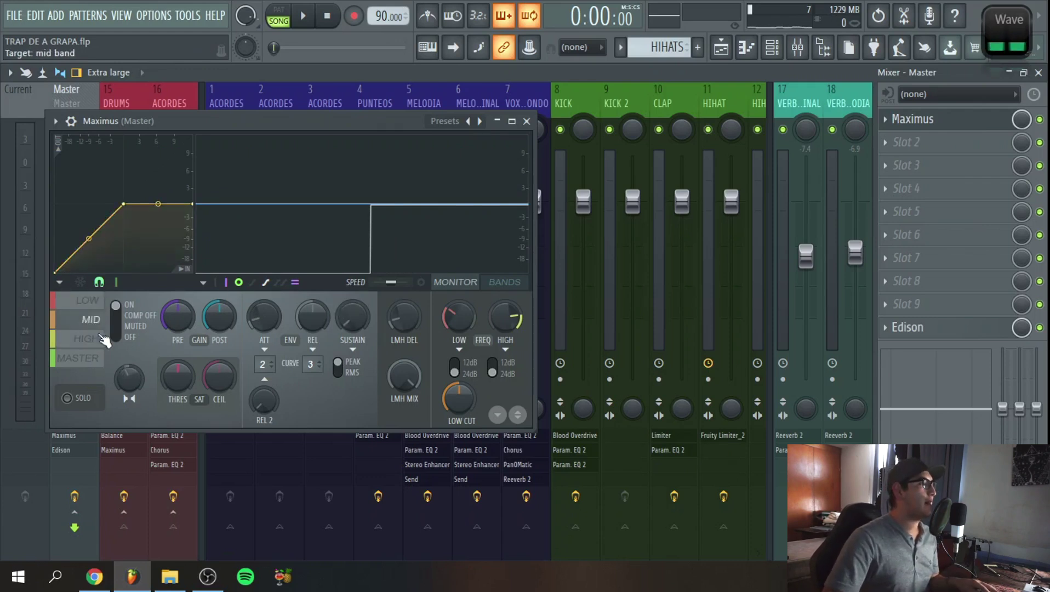
pyautogui.click(94, 343)
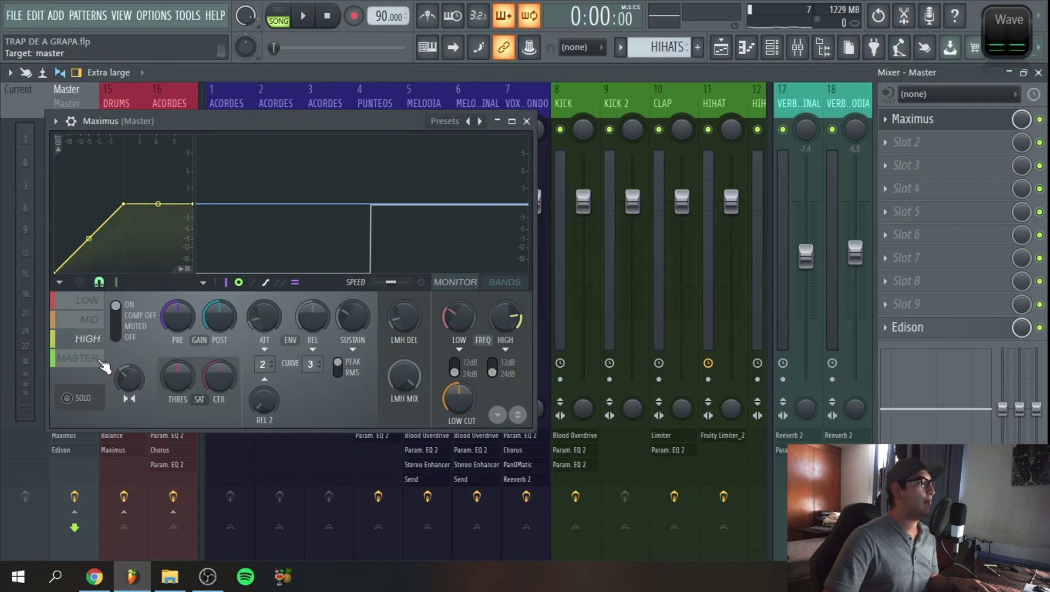
pyautogui.click(90, 359)
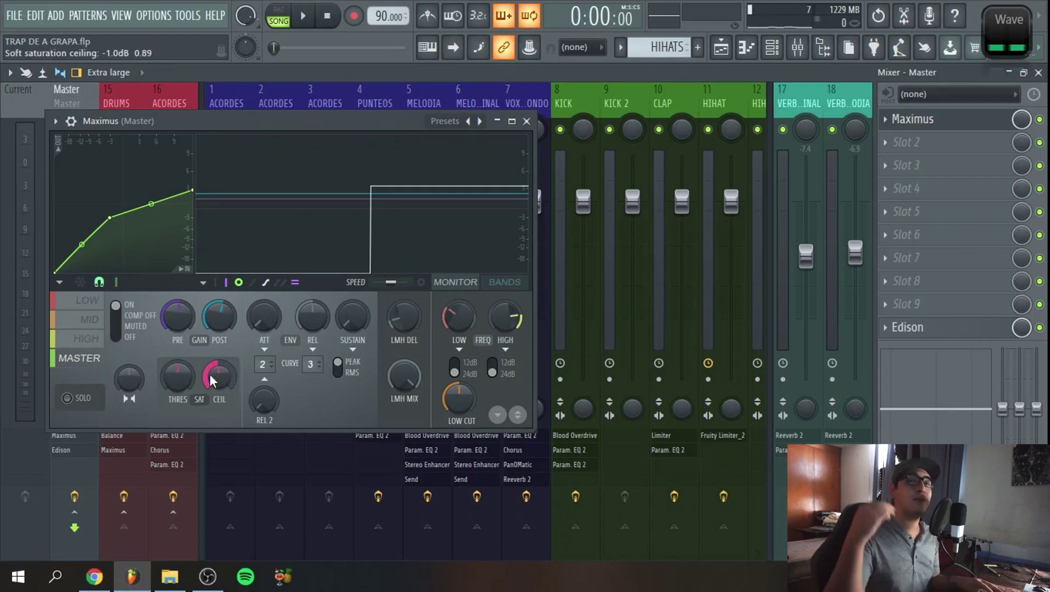
pyautogui.click(527, 121)
# - Unsolo the VOX PAD FONDO track and play the full beat from the start while watching the mixer levels
pyautogui.click(1037, 73)
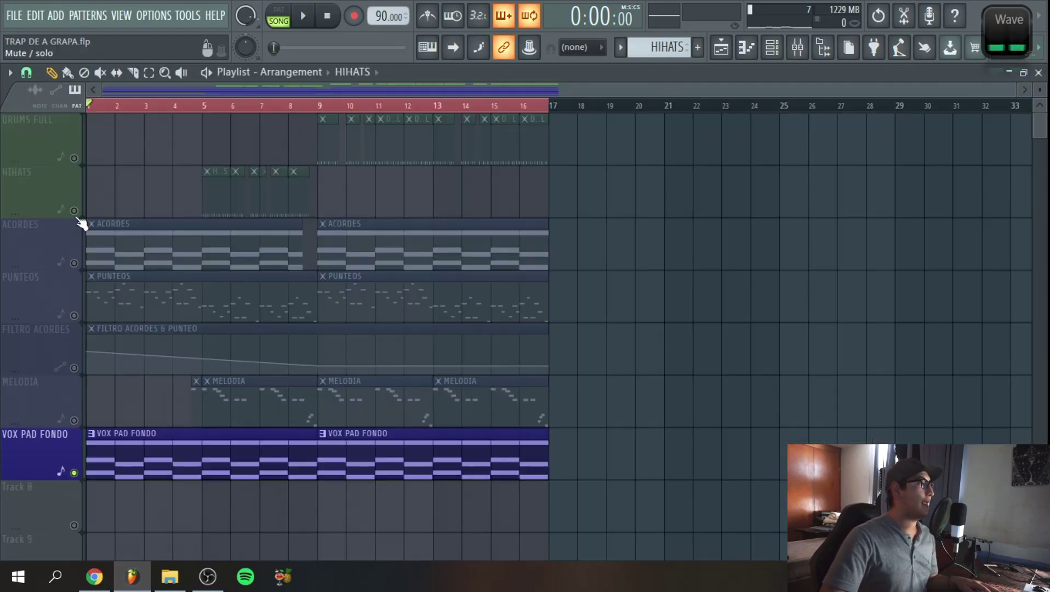
pyautogui.click(309, 17)
pyautogui.press('F9')
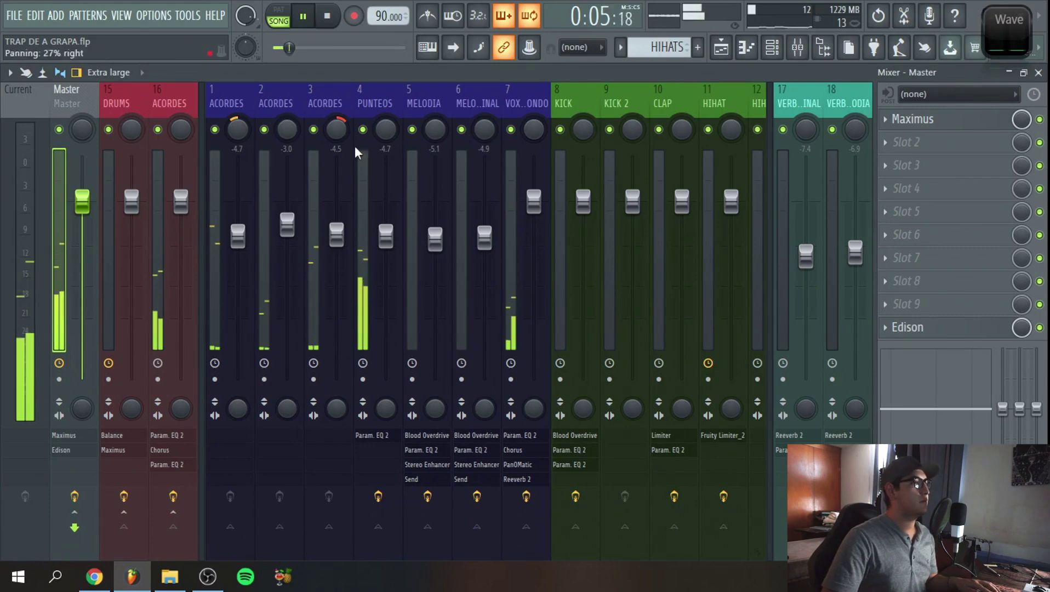
pyautogui.click(1039, 73)
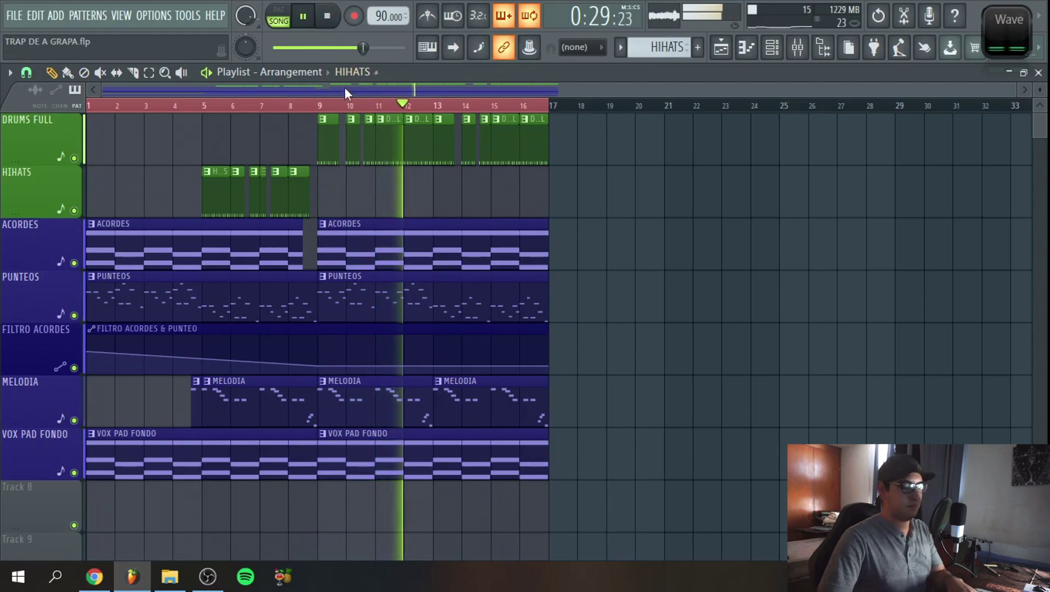
# - Bypass all effects on the CLAP, HIHAT and KICK channels during playback, and stop the song
pyautogui.press('F9')
pyautogui.click(676, 496)
pyautogui.click(723, 496)
pyautogui.click(552, 265)
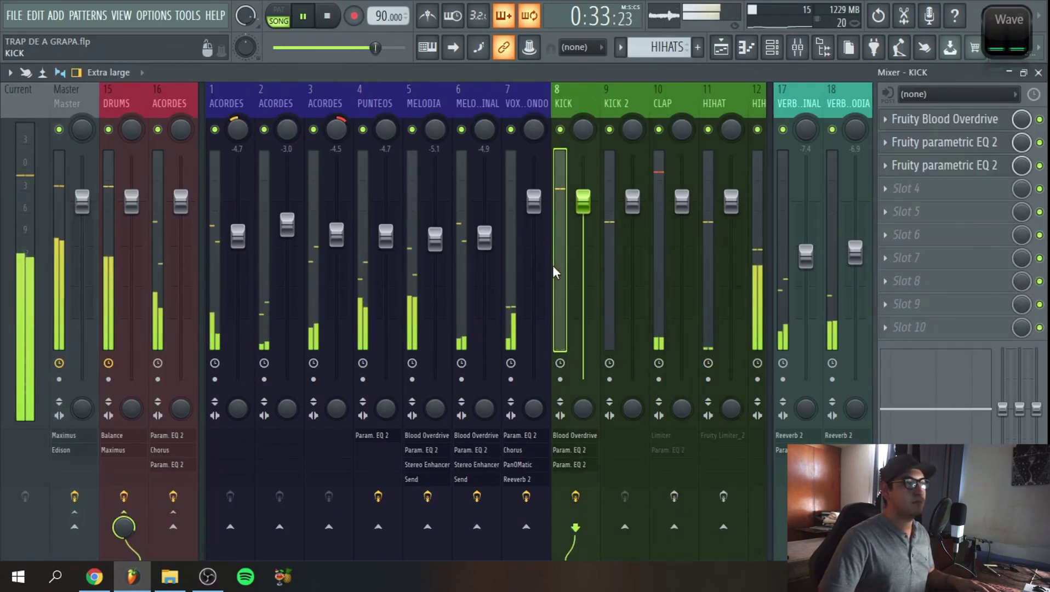
pyautogui.click(1039, 118)
pyautogui.click(1039, 141)
pyautogui.click(1039, 164)
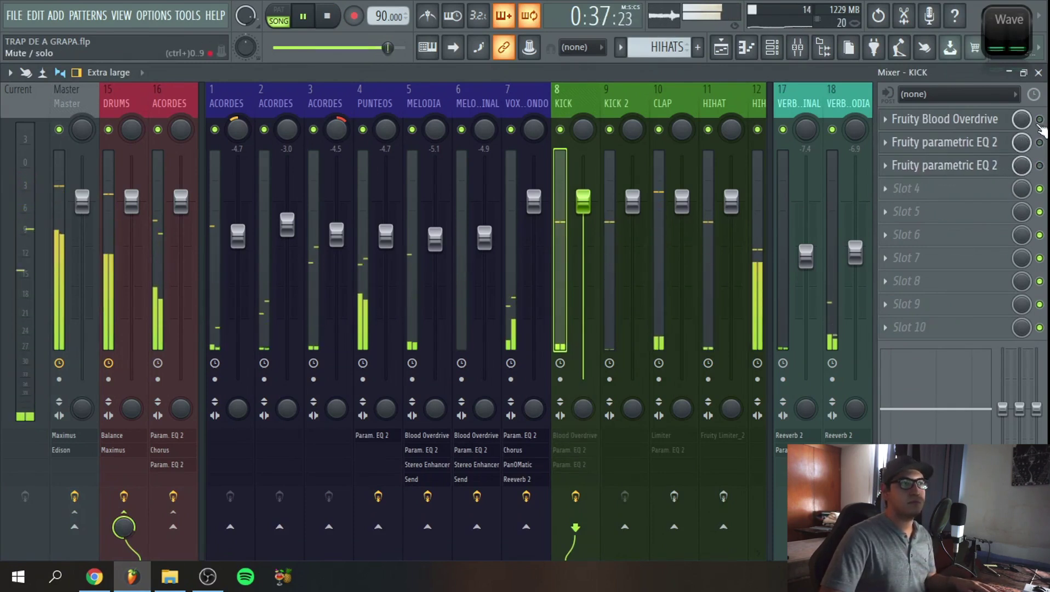
pyautogui.press('space')
# - Disable the effects on the MELODIA, melody final and VOX PAD FONDO mixer channels
pyautogui.click(428, 497)
pyautogui.click(476, 496)
pyautogui.click(526, 496)
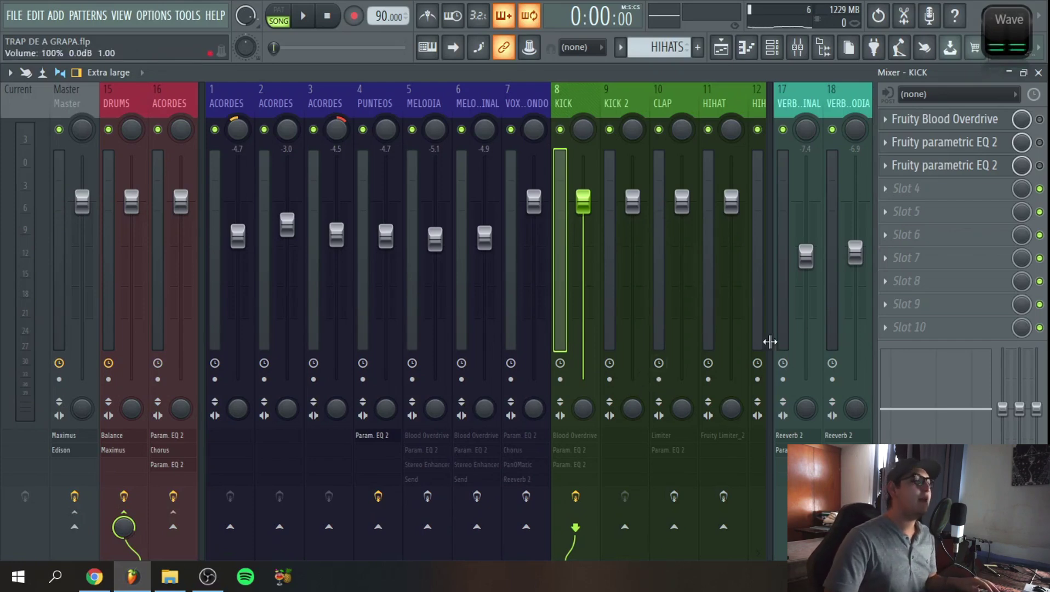
# - Move the song position to bar 9 and play the beat from there with the mixer showing
pyautogui.click(721, 47)
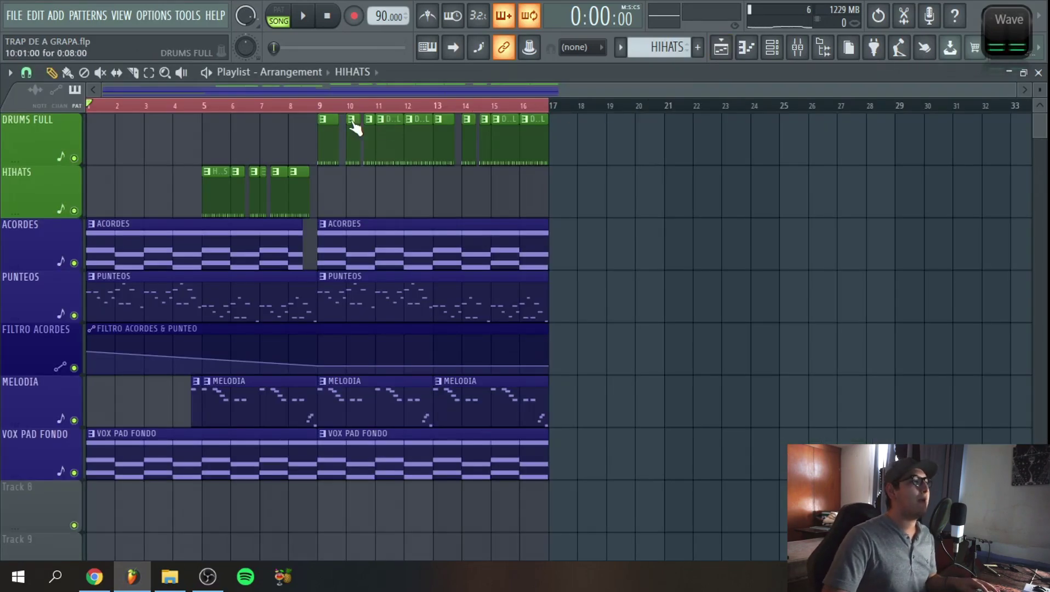
pyautogui.click(321, 107)
pyautogui.moveTo(325, 114); pyautogui.dragTo(324, 117)
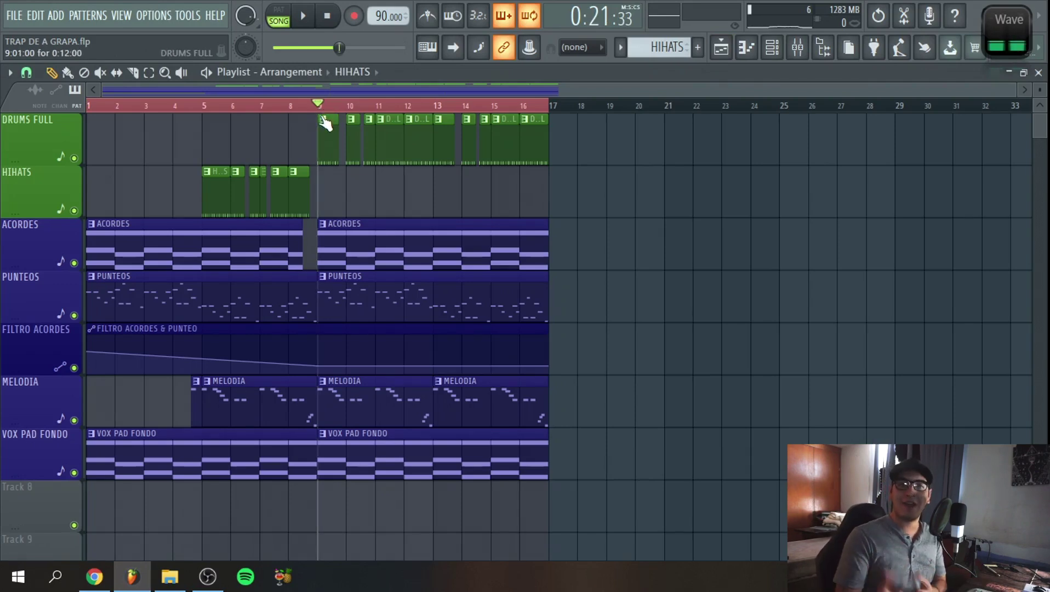
pyautogui.press('space')
pyautogui.press('F9')
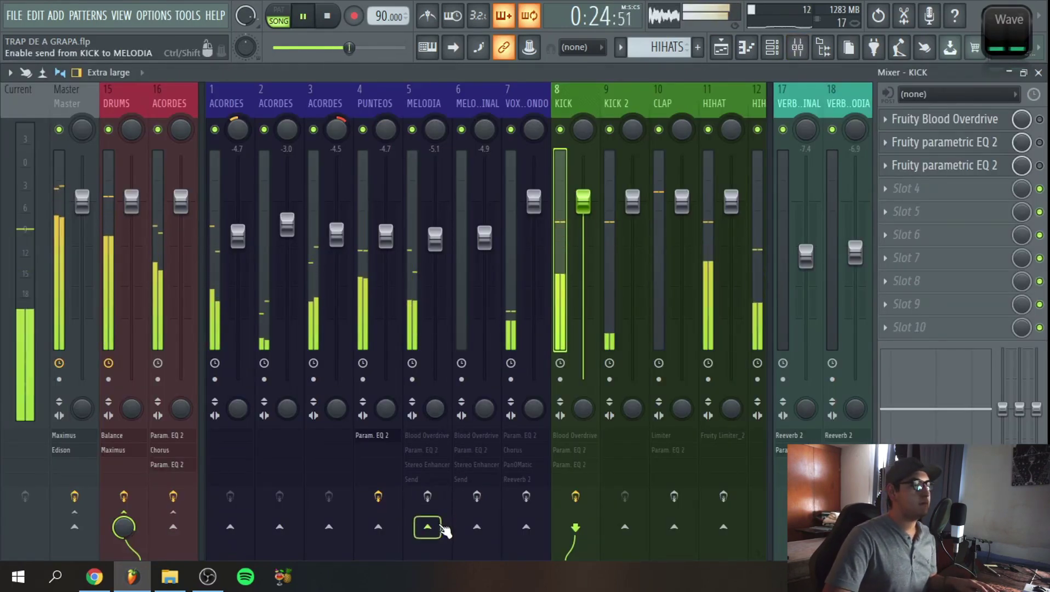
# - Re-enable the effects on both melody channels, VOX PAD FONDO, CLAP, HIHAT and KICK while the beat plays, and stop it
pyautogui.click(428, 496)
pyautogui.click(477, 496)
pyautogui.click(527, 497)
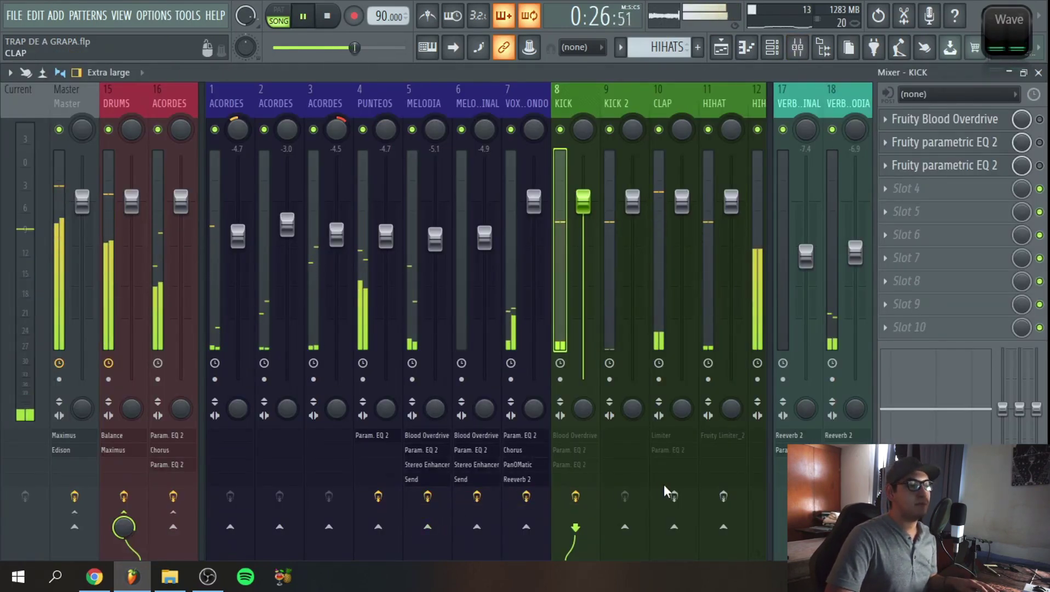
pyautogui.click(674, 496)
pyautogui.click(724, 496)
pyautogui.click(1039, 119)
pyautogui.click(1039, 142)
pyautogui.click(1039, 165)
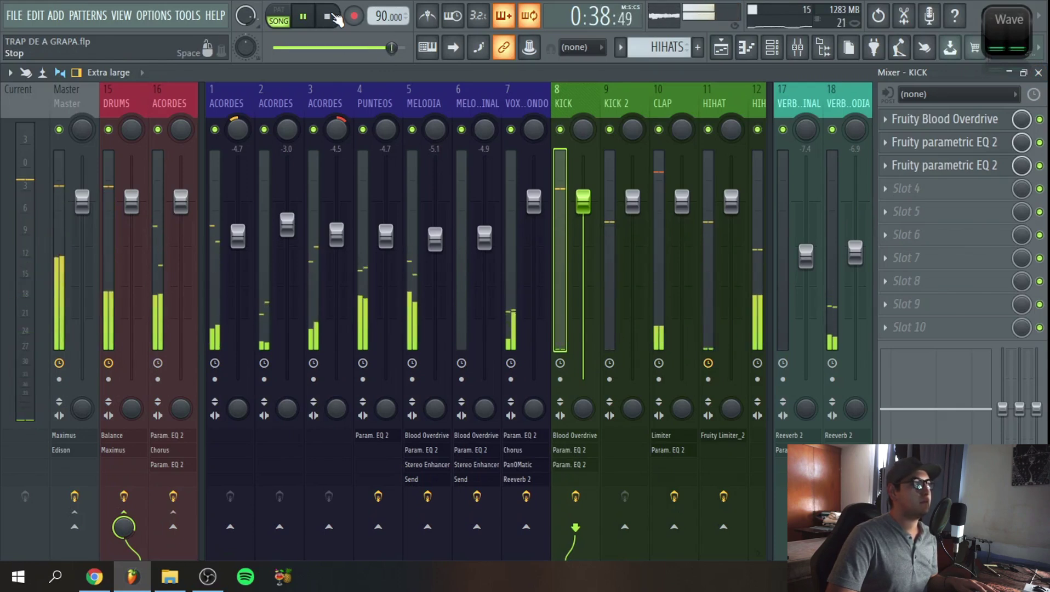
pyautogui.press('space')
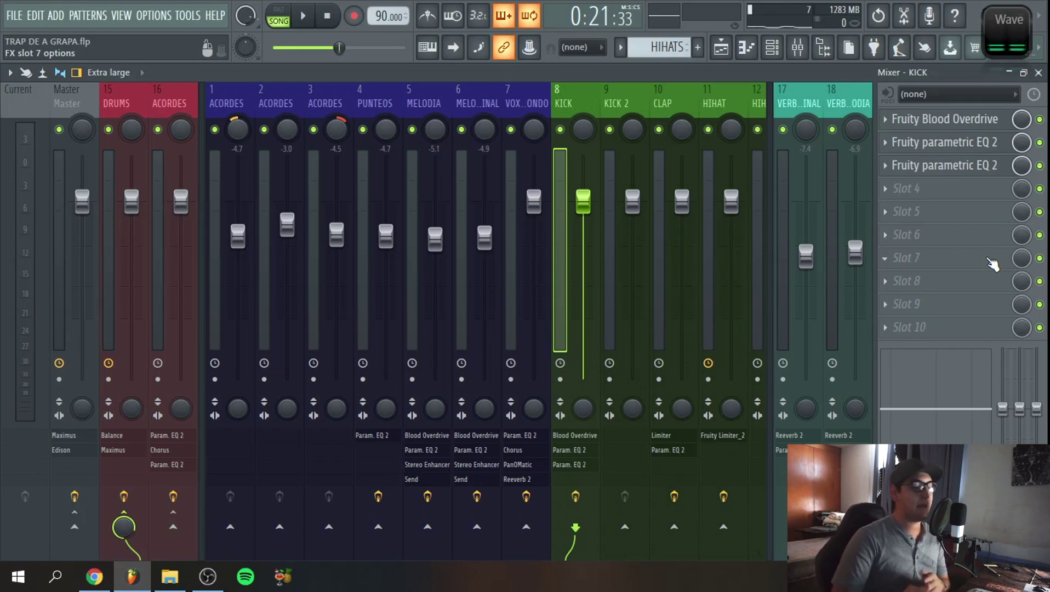
# - Show the sample folders in the browser, hide it again and return to the playlist
pyautogui.hotkey('alt', 'F8')
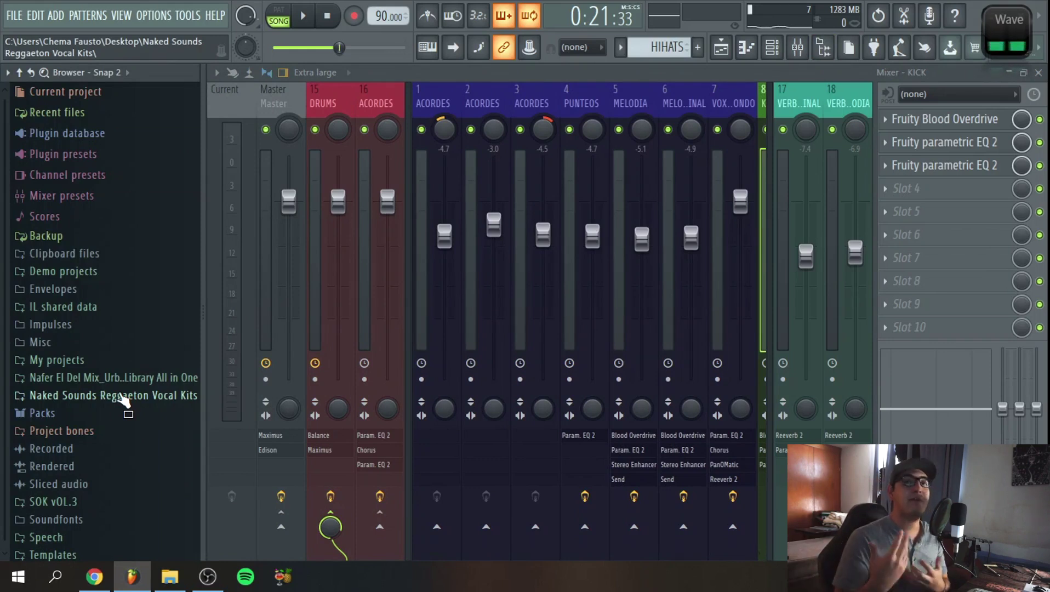
pyautogui.hotkey('alt', 'F8')
pyautogui.hotkey('alt', 'F8')
pyautogui.hotkey('alt', 'F8')
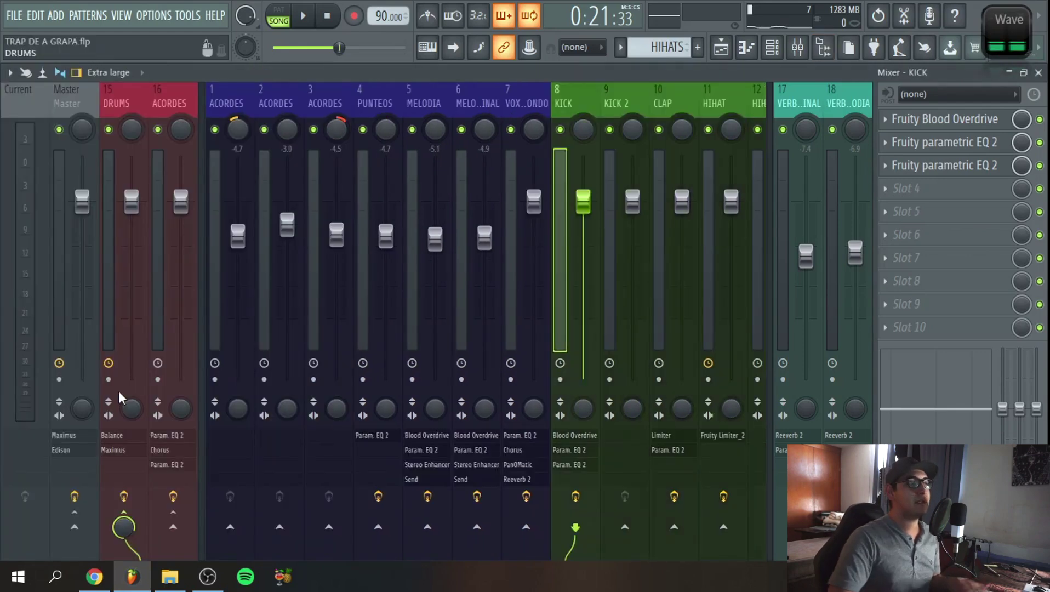
pyautogui.click(1038, 72)
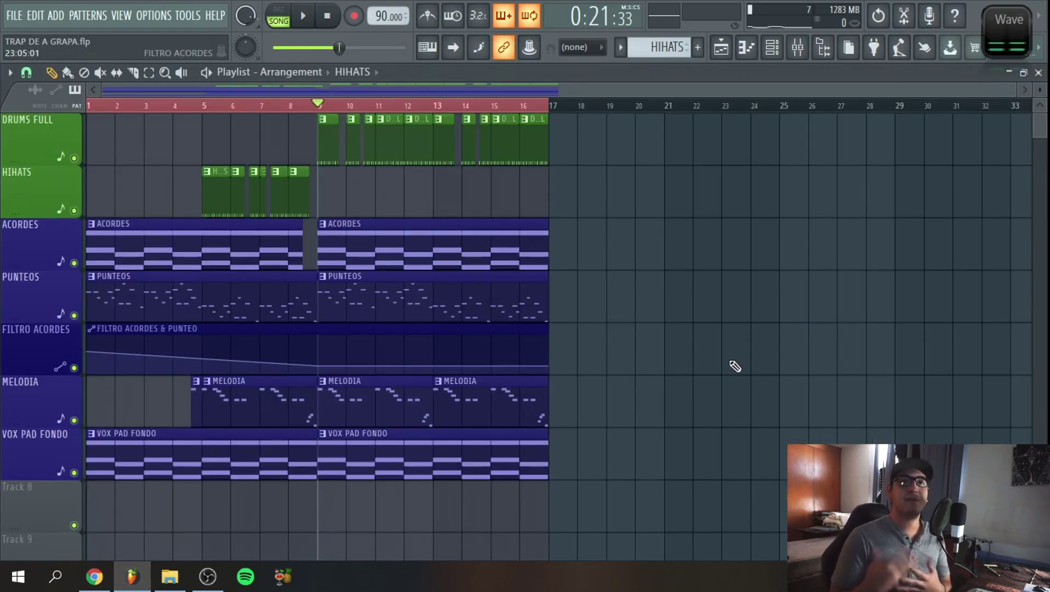